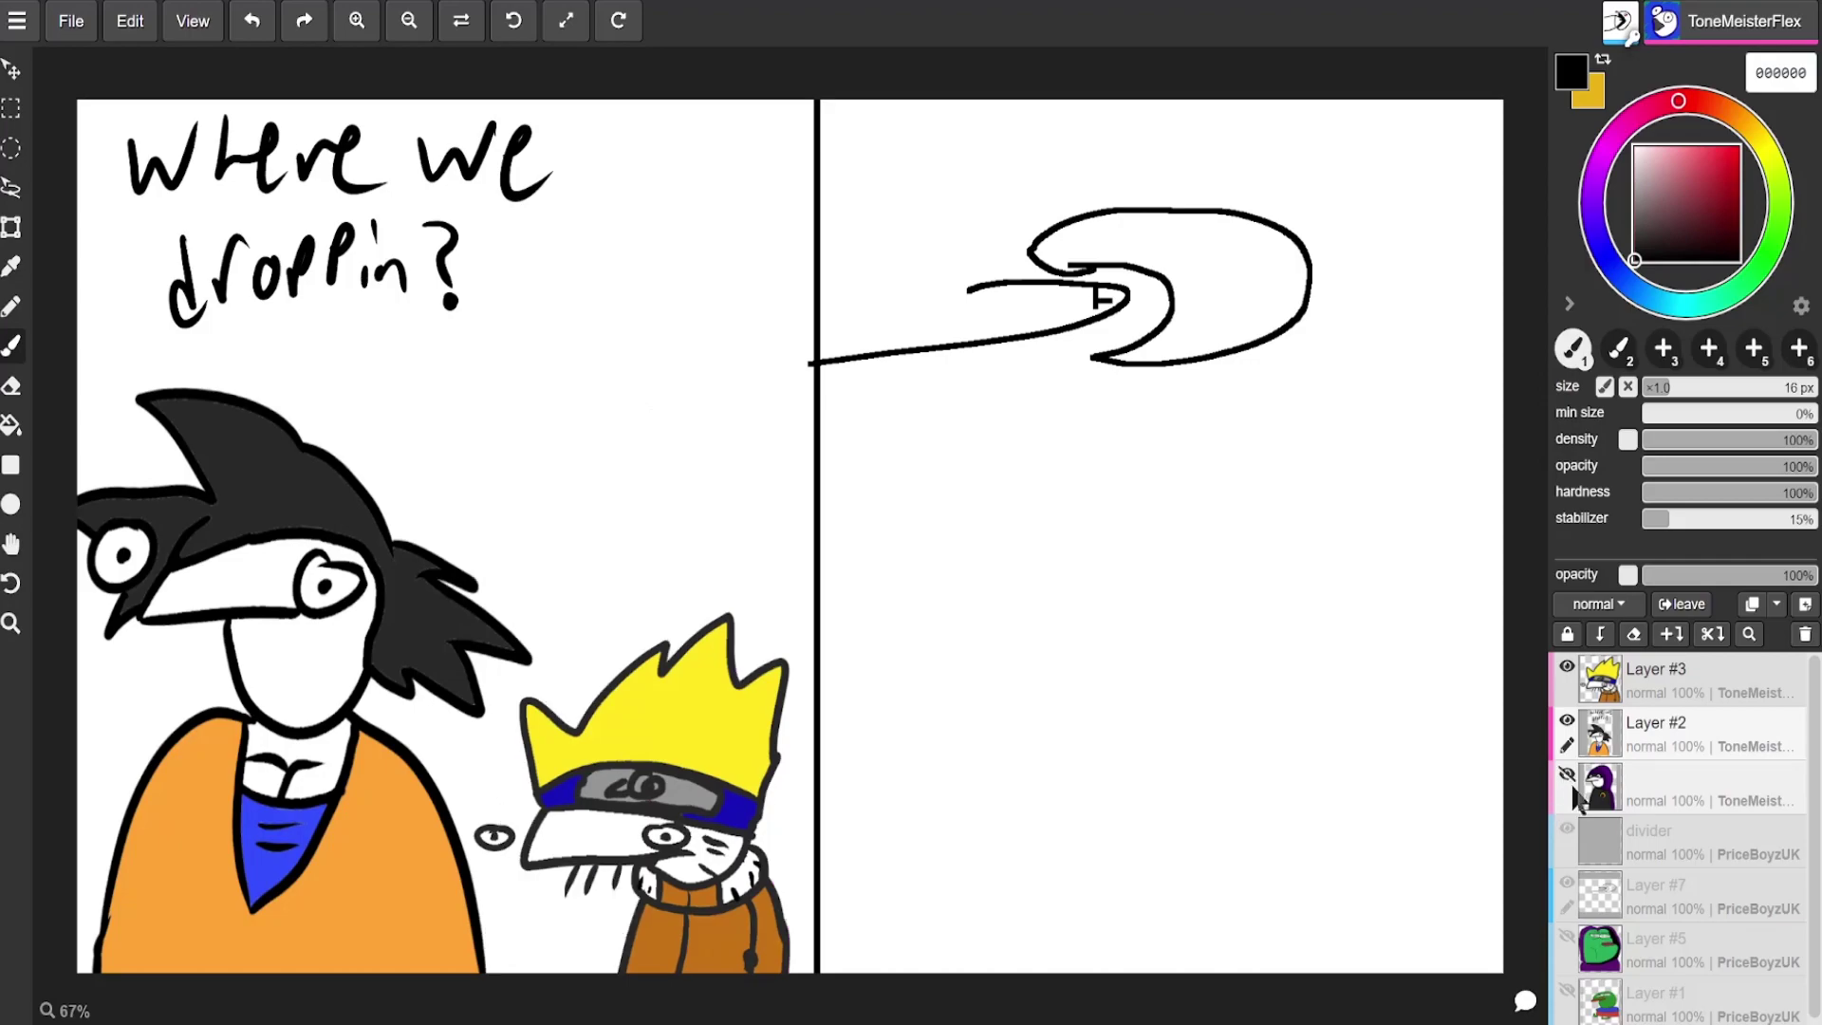
Step: Hide the existing character drawings and add a new layer above Layer #3
click(1566, 666)
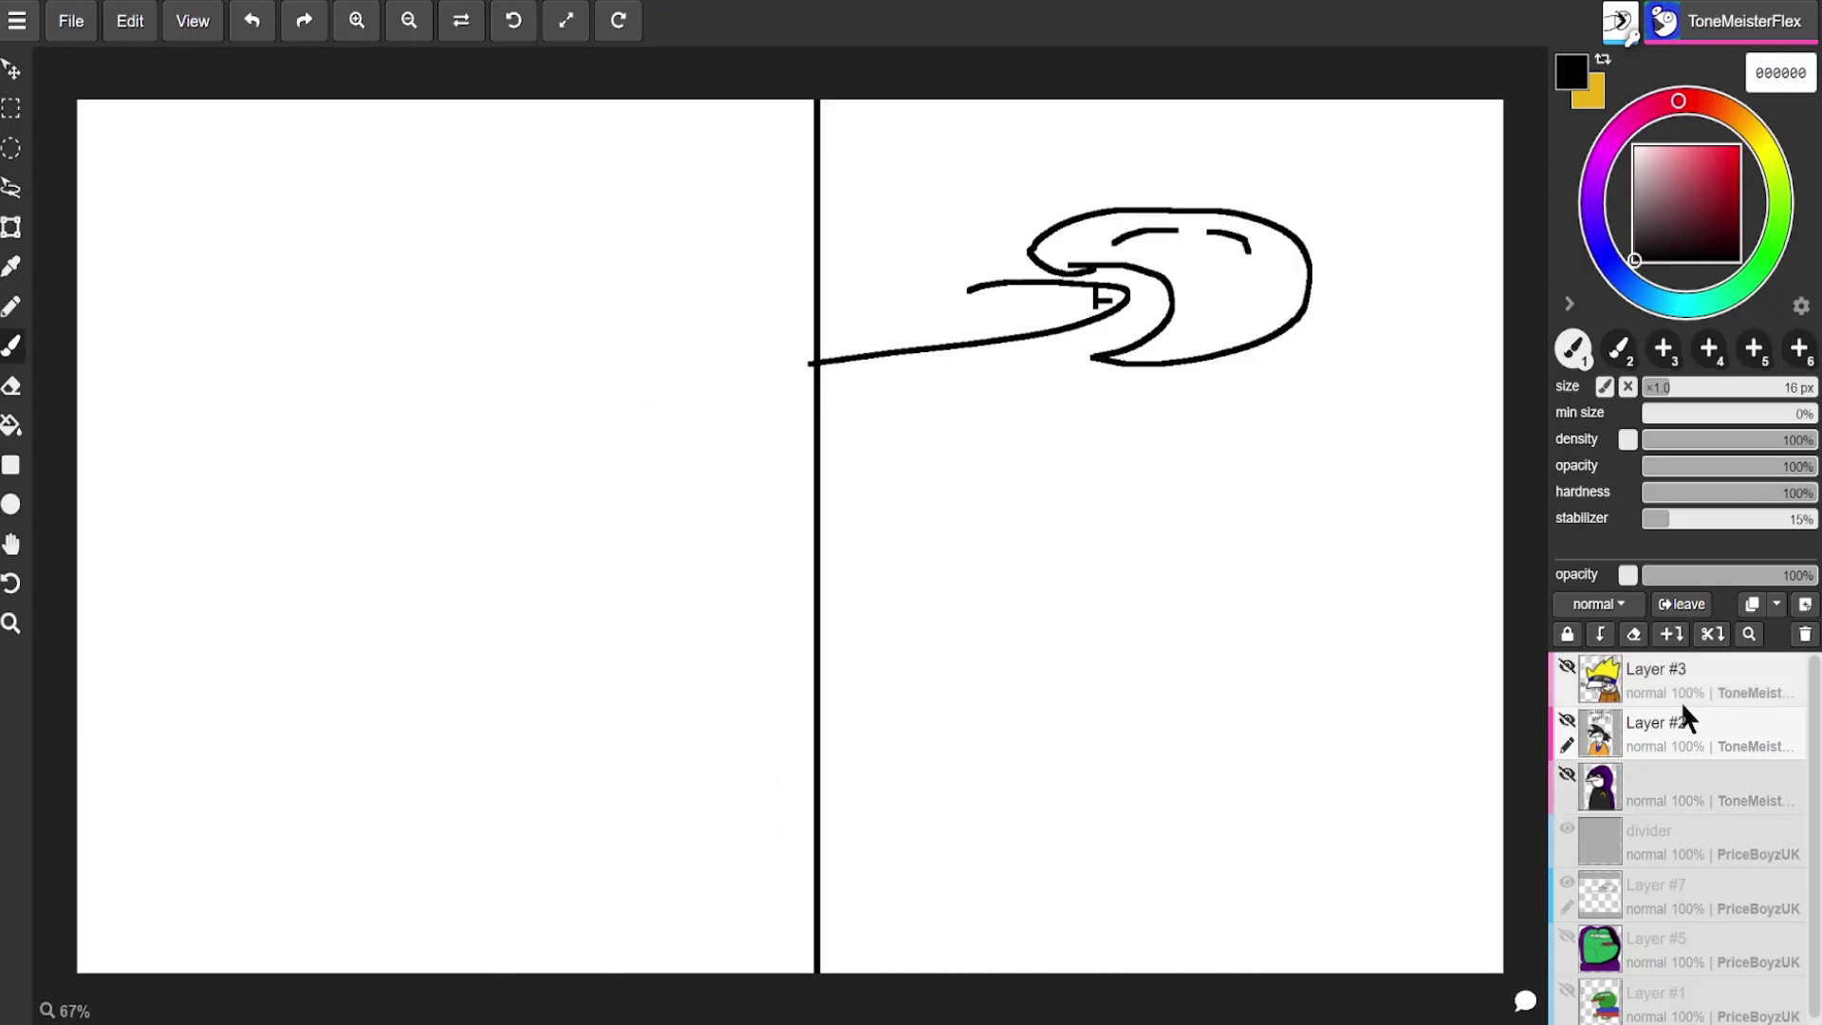
double_click(1720, 689)
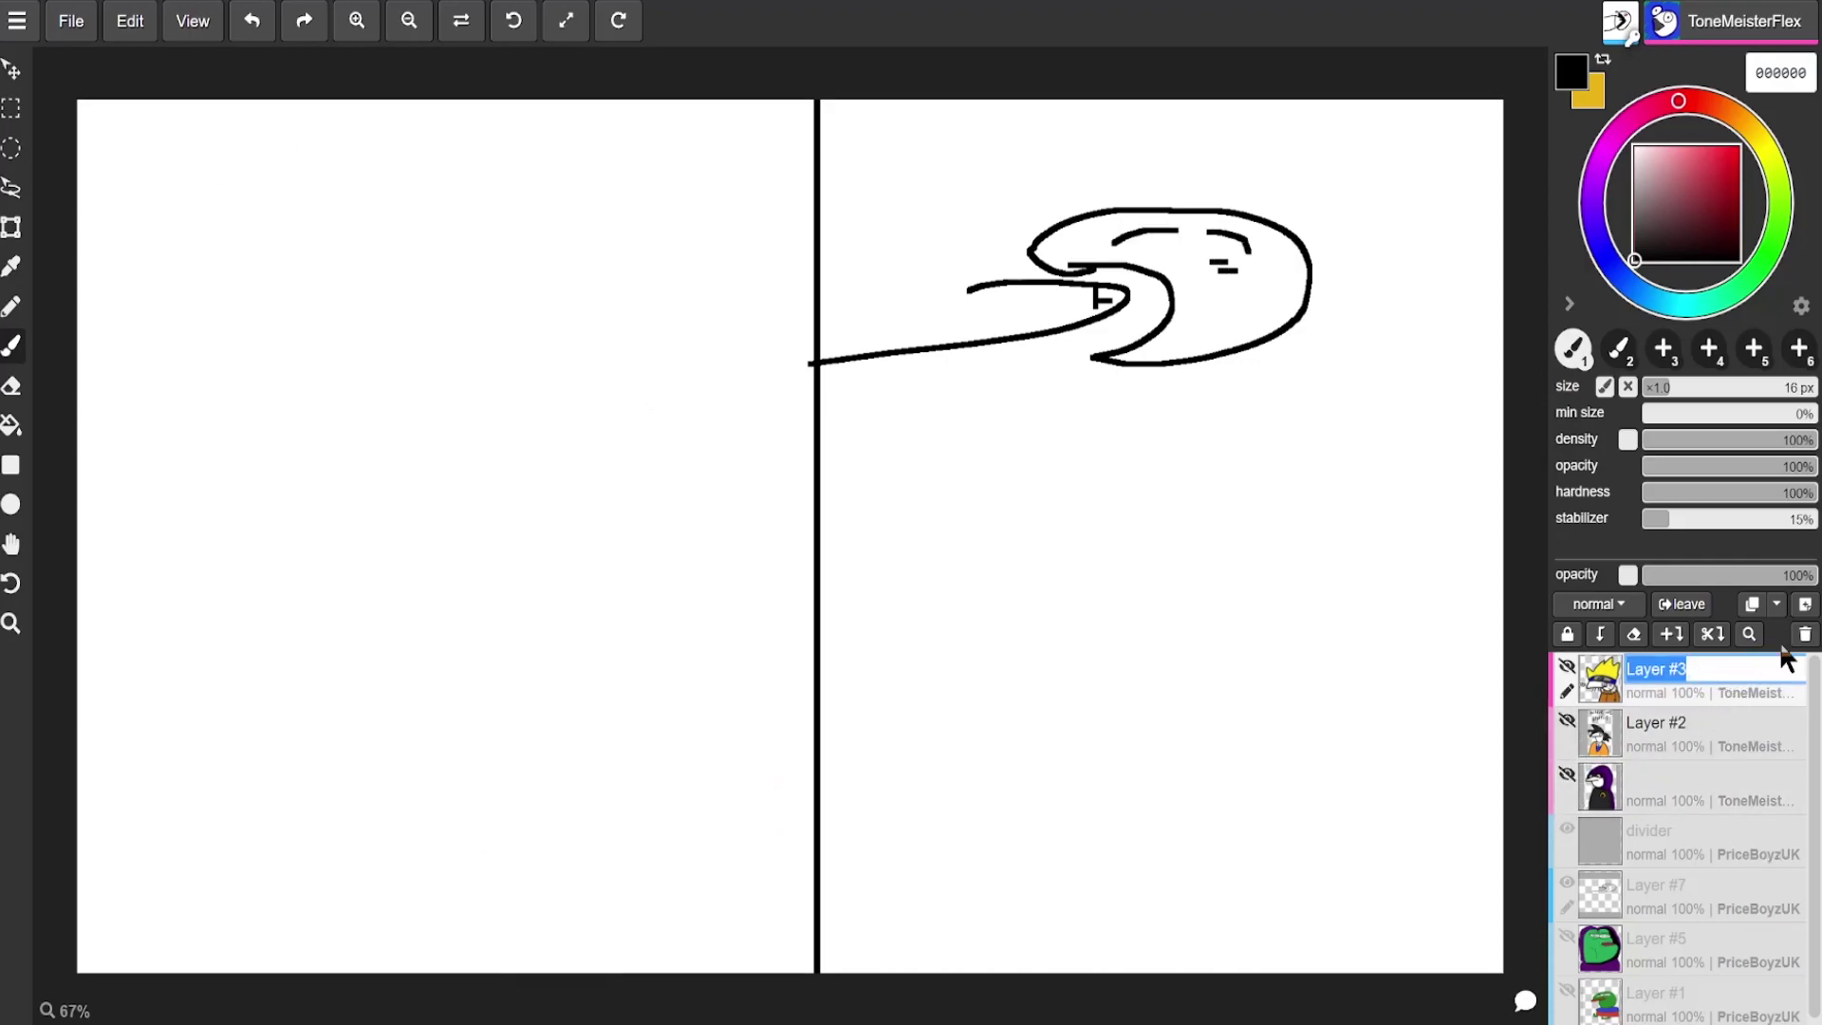
click(1805, 605)
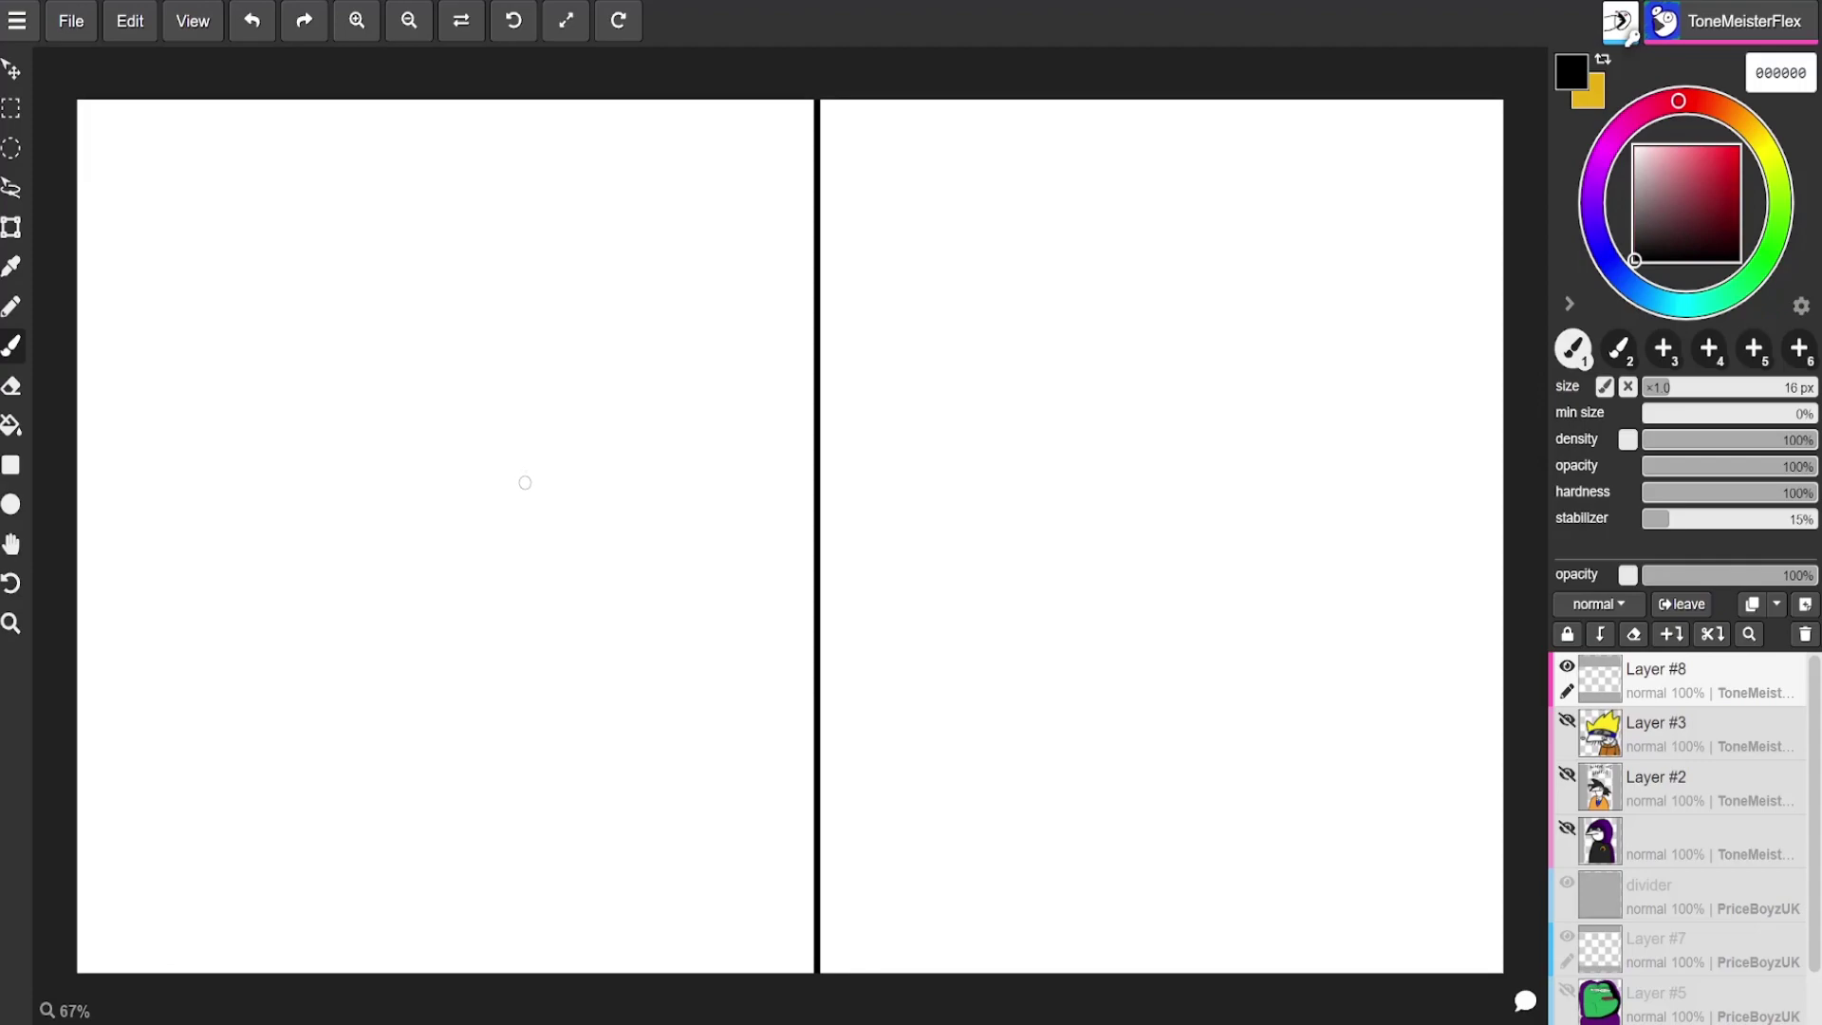
Step: Draw a three-dimensional box head with a rounded front face on the canvas's left half in black
mouse_move(567, 383)
mouse_down()
mouse_move(456, 333)
mouse_move(527, 408)
mouse_up()
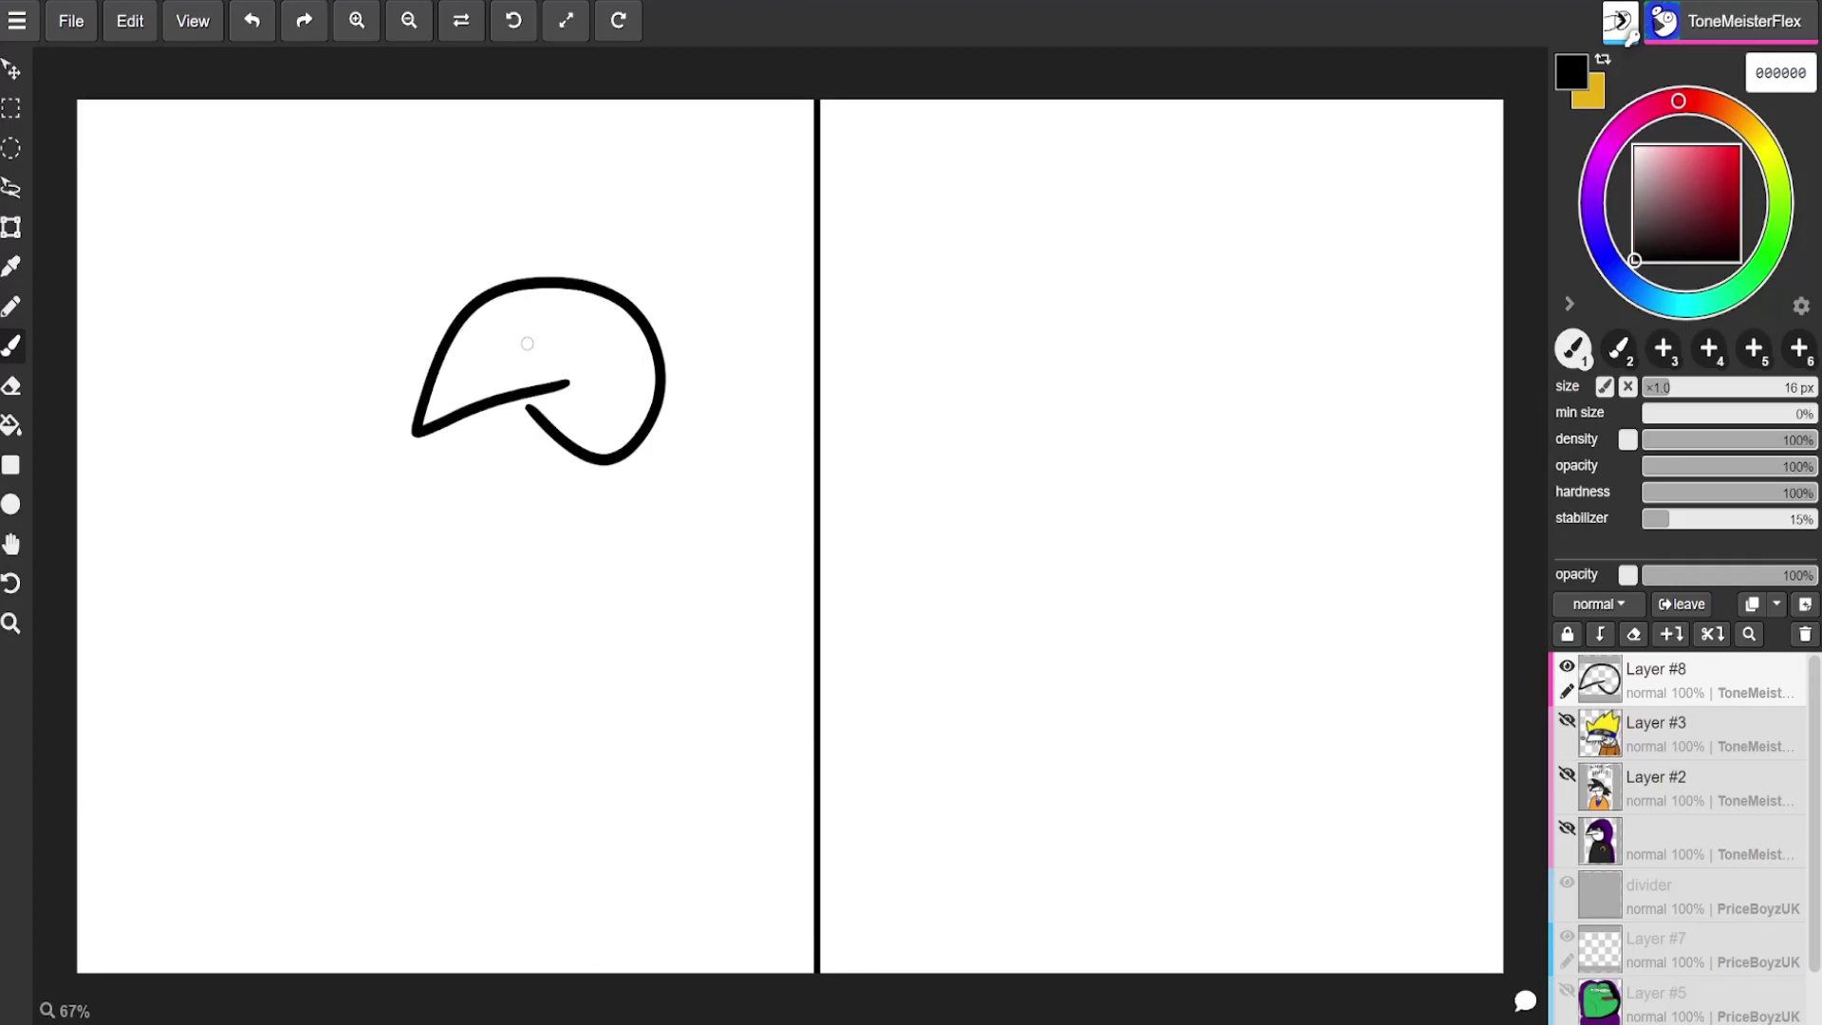
key(ctrl+z)
mouse_move(318, 316)
mouse_down()
mouse_move(520, 516)
mouse_move(455, 276)
mouse_move(302, 338)
mouse_up()
drag(608, 278, 664, 239)
drag(612, 548, 670, 477)
drag(666, 249, 655, 489)
drag(313, 289, 462, 242)
drag(664, 239, 413, 249)
drag(300, 318, 304, 457)
Step: Tidy the inside of the box head and draw a curved, pointed beak across its front face
key(e)
mouse_move(327, 330)
mouse_down()
mouse_move(314, 410)
mouse_move(404, 462)
mouse_move(522, 455)
mouse_move(439, 396)
mouse_move(401, 413)
mouse_move(407, 445)
mouse_move(514, 482)
mouse_move(510, 416)
mouse_move(404, 416)
mouse_move(357, 576)
mouse_move(497, 479)
mouse_up()
key(b)
key(ctrl+z)
key(ctrl+z)
key(ctrl+z)
mouse_move(467, 412)
mouse_down()
mouse_move(429, 412)
mouse_move(494, 468)
mouse_move(378, 515)
mouse_move(381, 498)
mouse_move(385, 514)
mouse_up()
key(e)
key(ctrl+z)
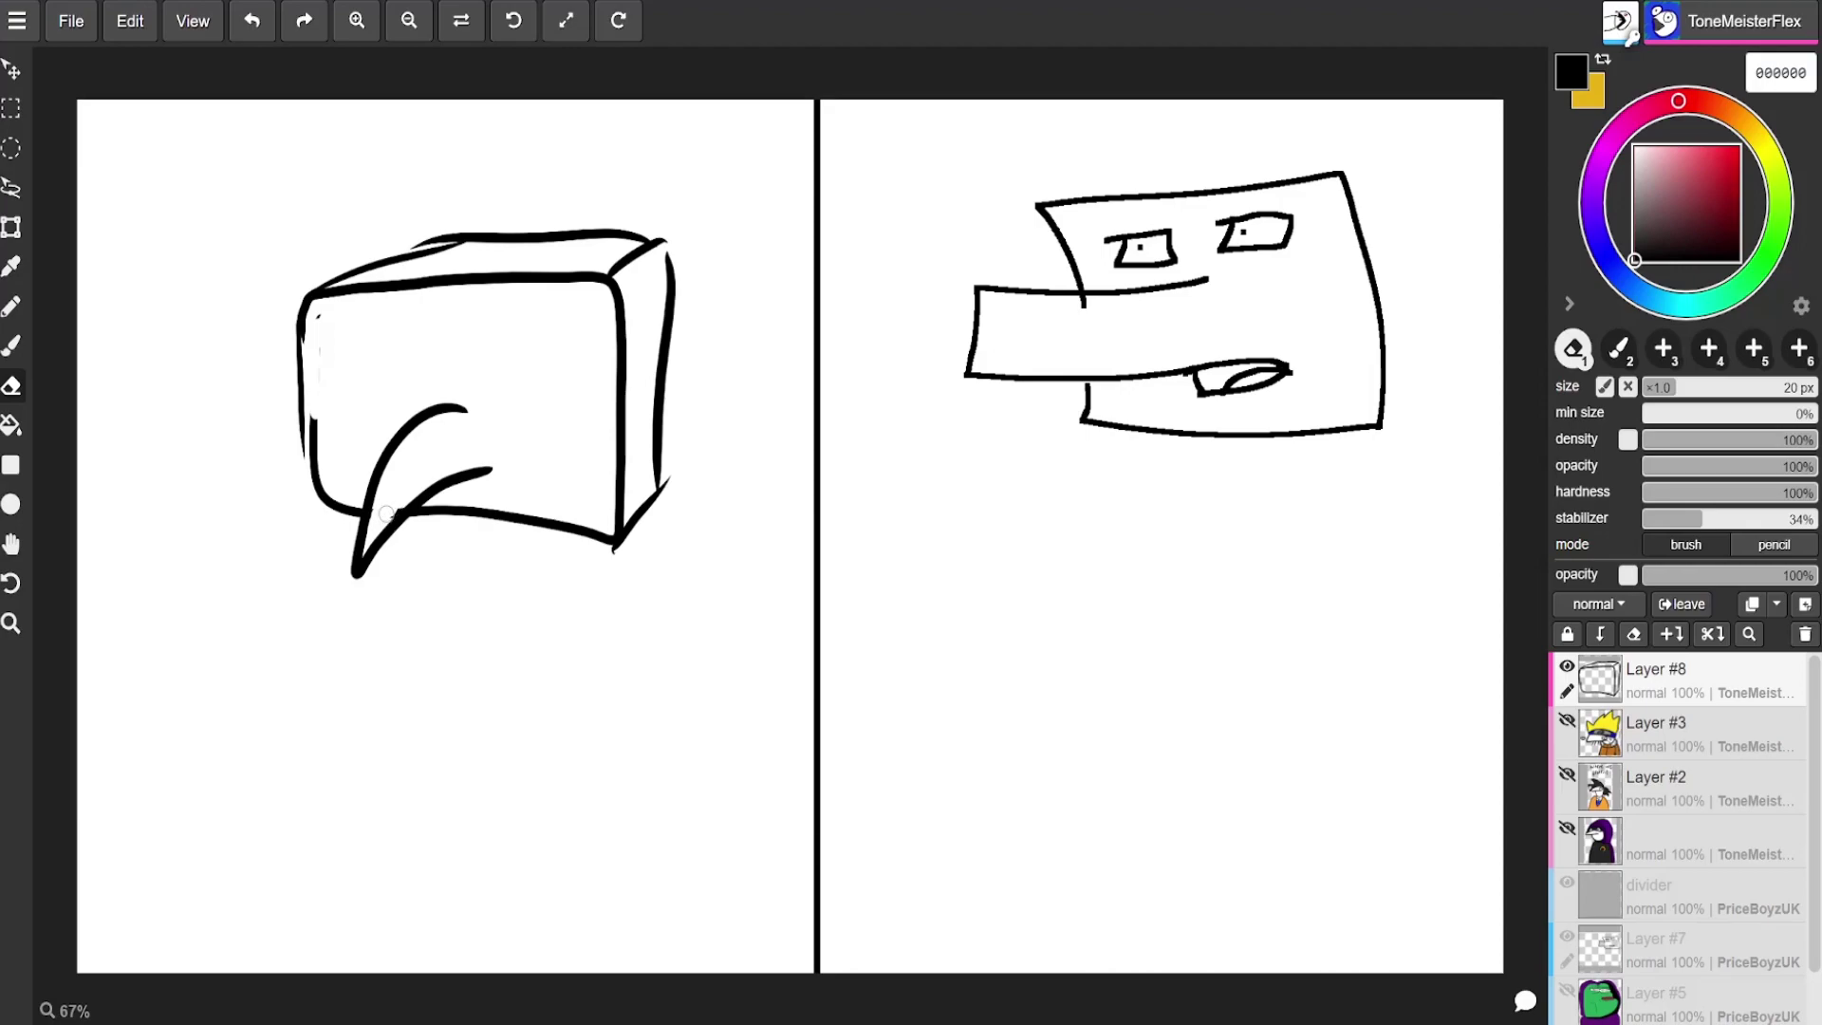
Step: Draw an arched outline around the beak and two square eyes with round pupils above it
key(b)
mouse_move(446, 392)
mouse_down()
mouse_move(484, 400)
mouse_move(497, 511)
mouse_up()
key(ctrl+z)
mouse_move(456, 393)
mouse_down()
mouse_move(527, 407)
mouse_move(516, 521)
mouse_move(514, 419)
mouse_move(512, 513)
mouse_up()
key(ctrl+z)
key(ctrl+z)
mouse_move(453, 385)
mouse_down()
mouse_move(538, 414)
mouse_move(530, 510)
mouse_move(457, 386)
mouse_move(397, 397)
mouse_move(348, 520)
mouse_up()
mouse_move(504, 318)
mouse_down()
mouse_move(566, 363)
mouse_move(573, 313)
mouse_move(541, 367)
mouse_move(567, 311)
mouse_move(522, 299)
mouse_move(537, 342)
mouse_up()
key(ctrl+z)
mouse_move(333, 324)
mouse_down()
mouse_move(390, 371)
mouse_move(334, 322)
mouse_move(373, 344)
mouse_move(353, 349)
mouse_up()
click(361, 354)
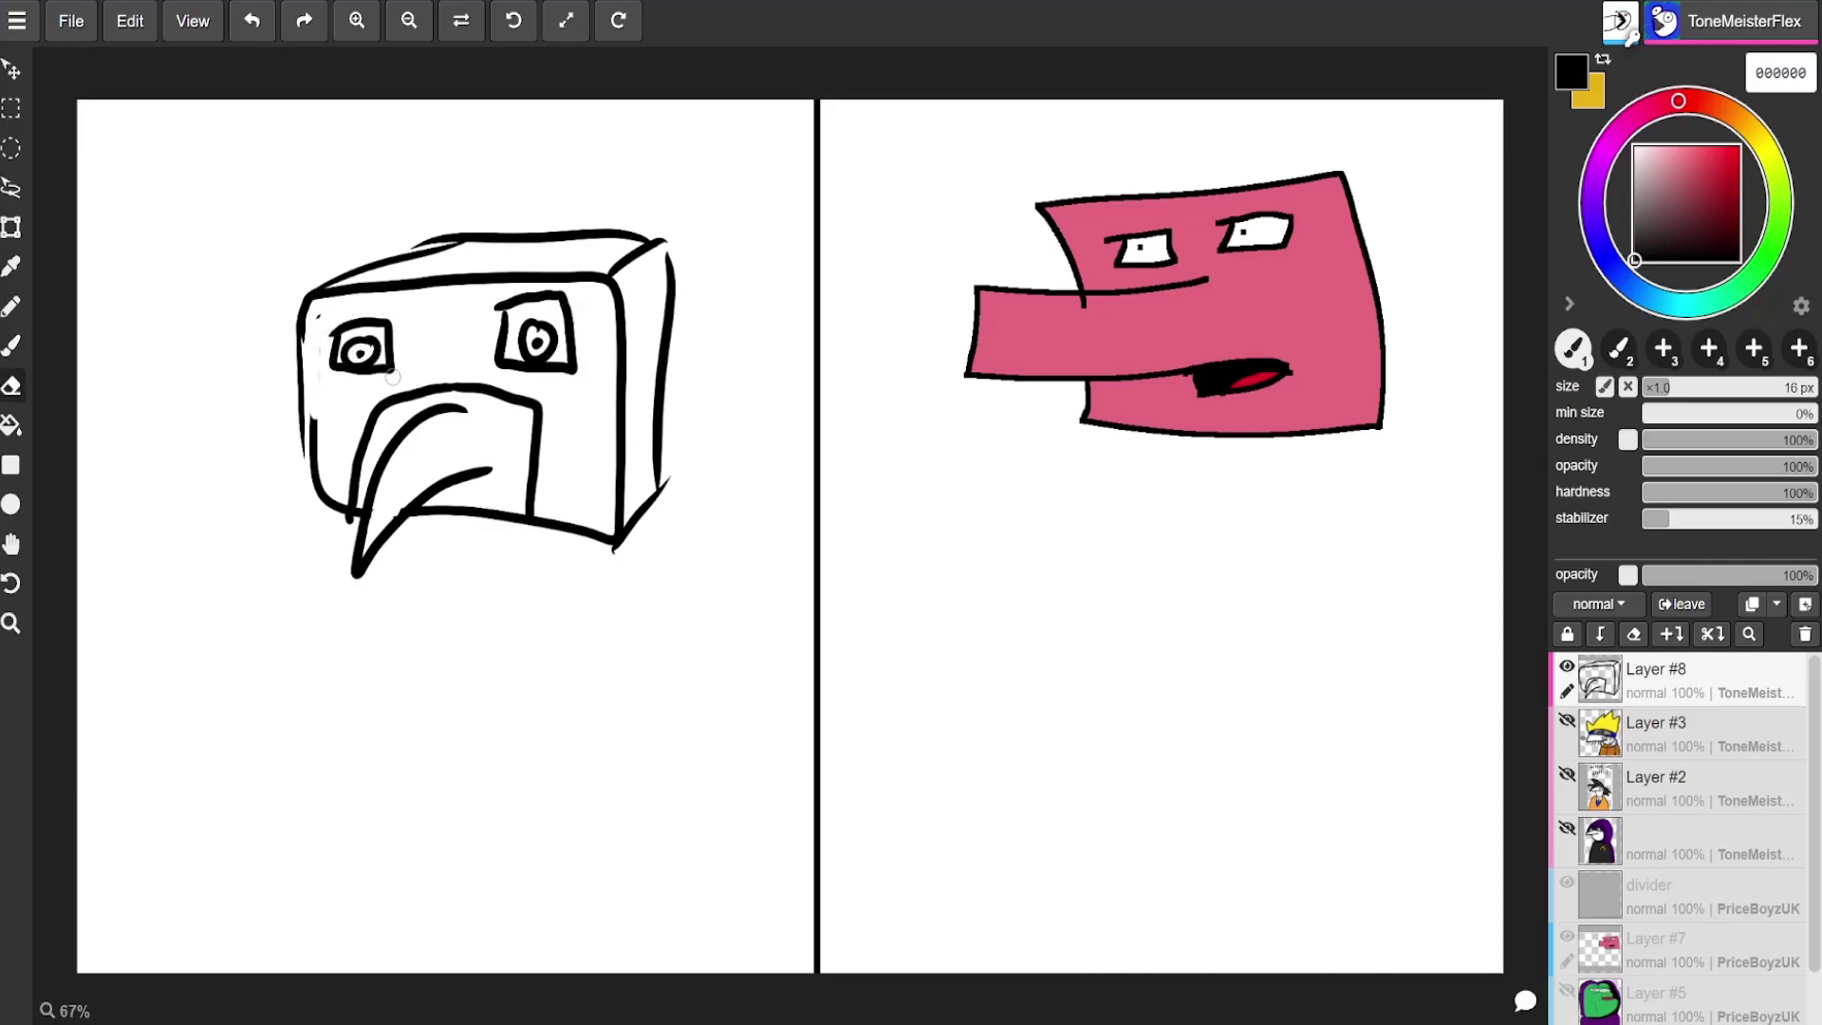
Step: Redraw the lower-left edge of the box head with the brush
key(e)
key(b)
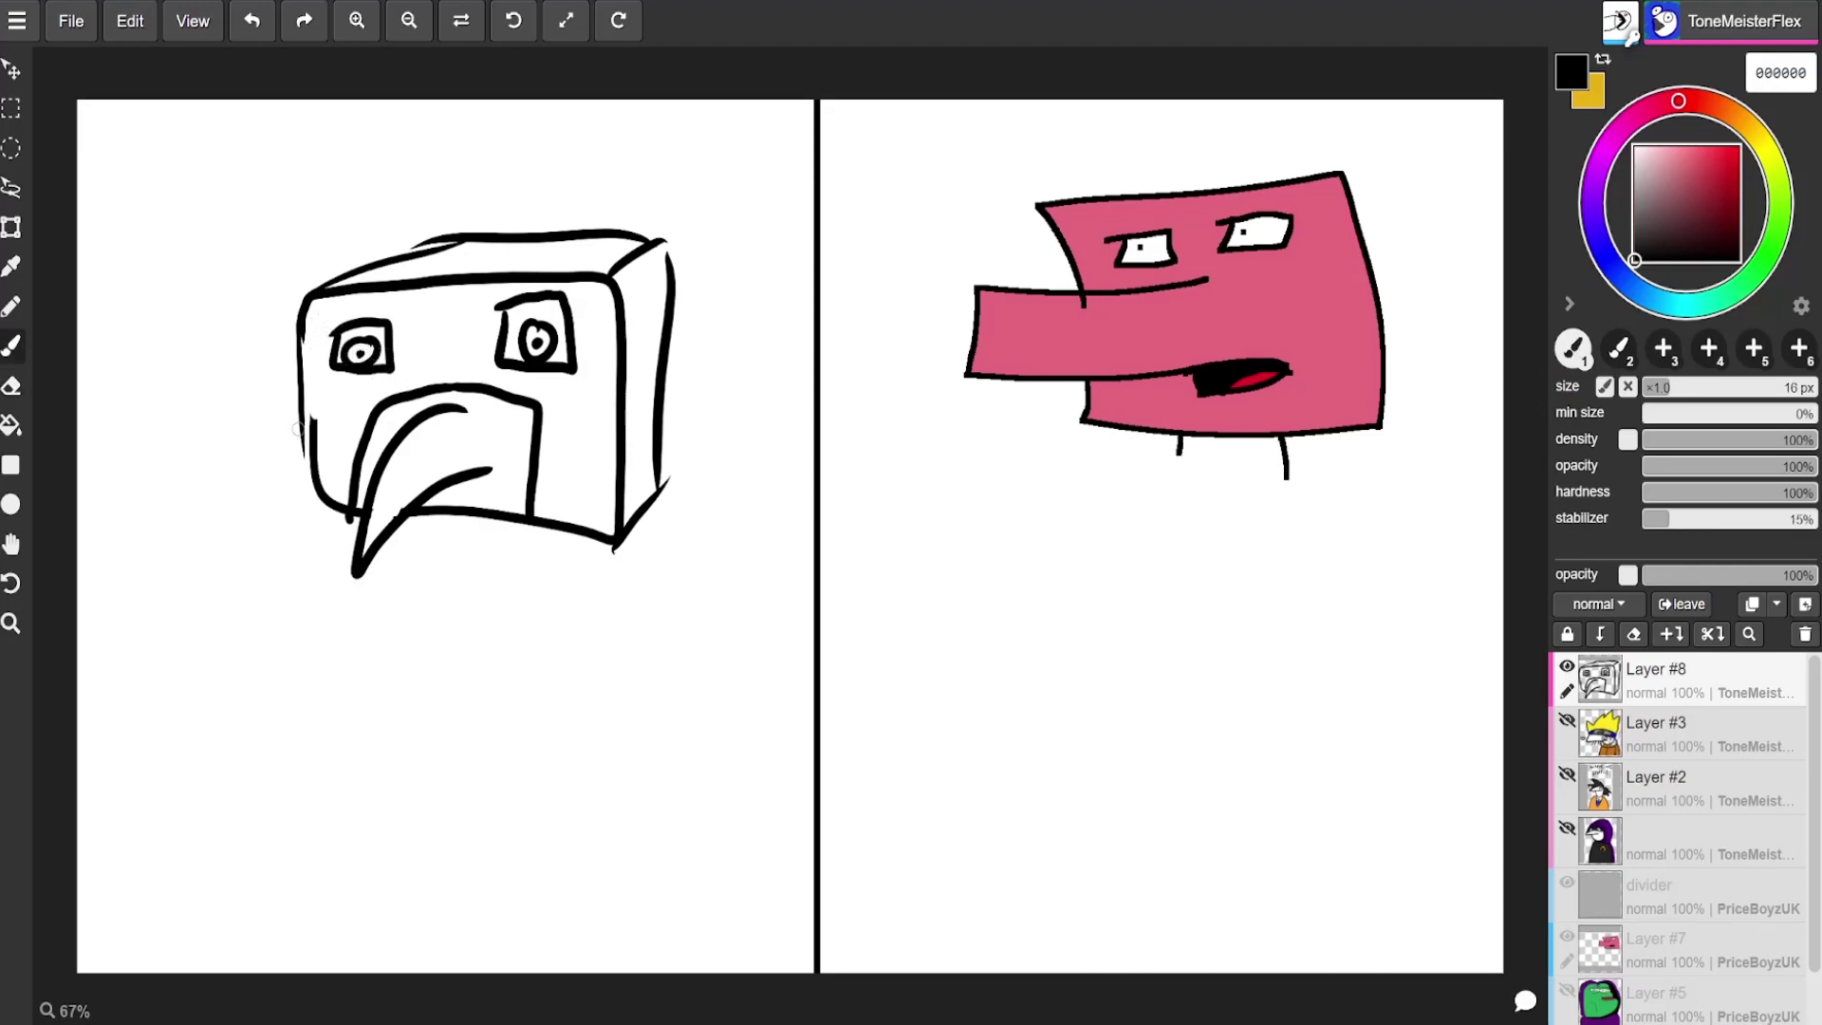
drag(301, 454, 335, 511)
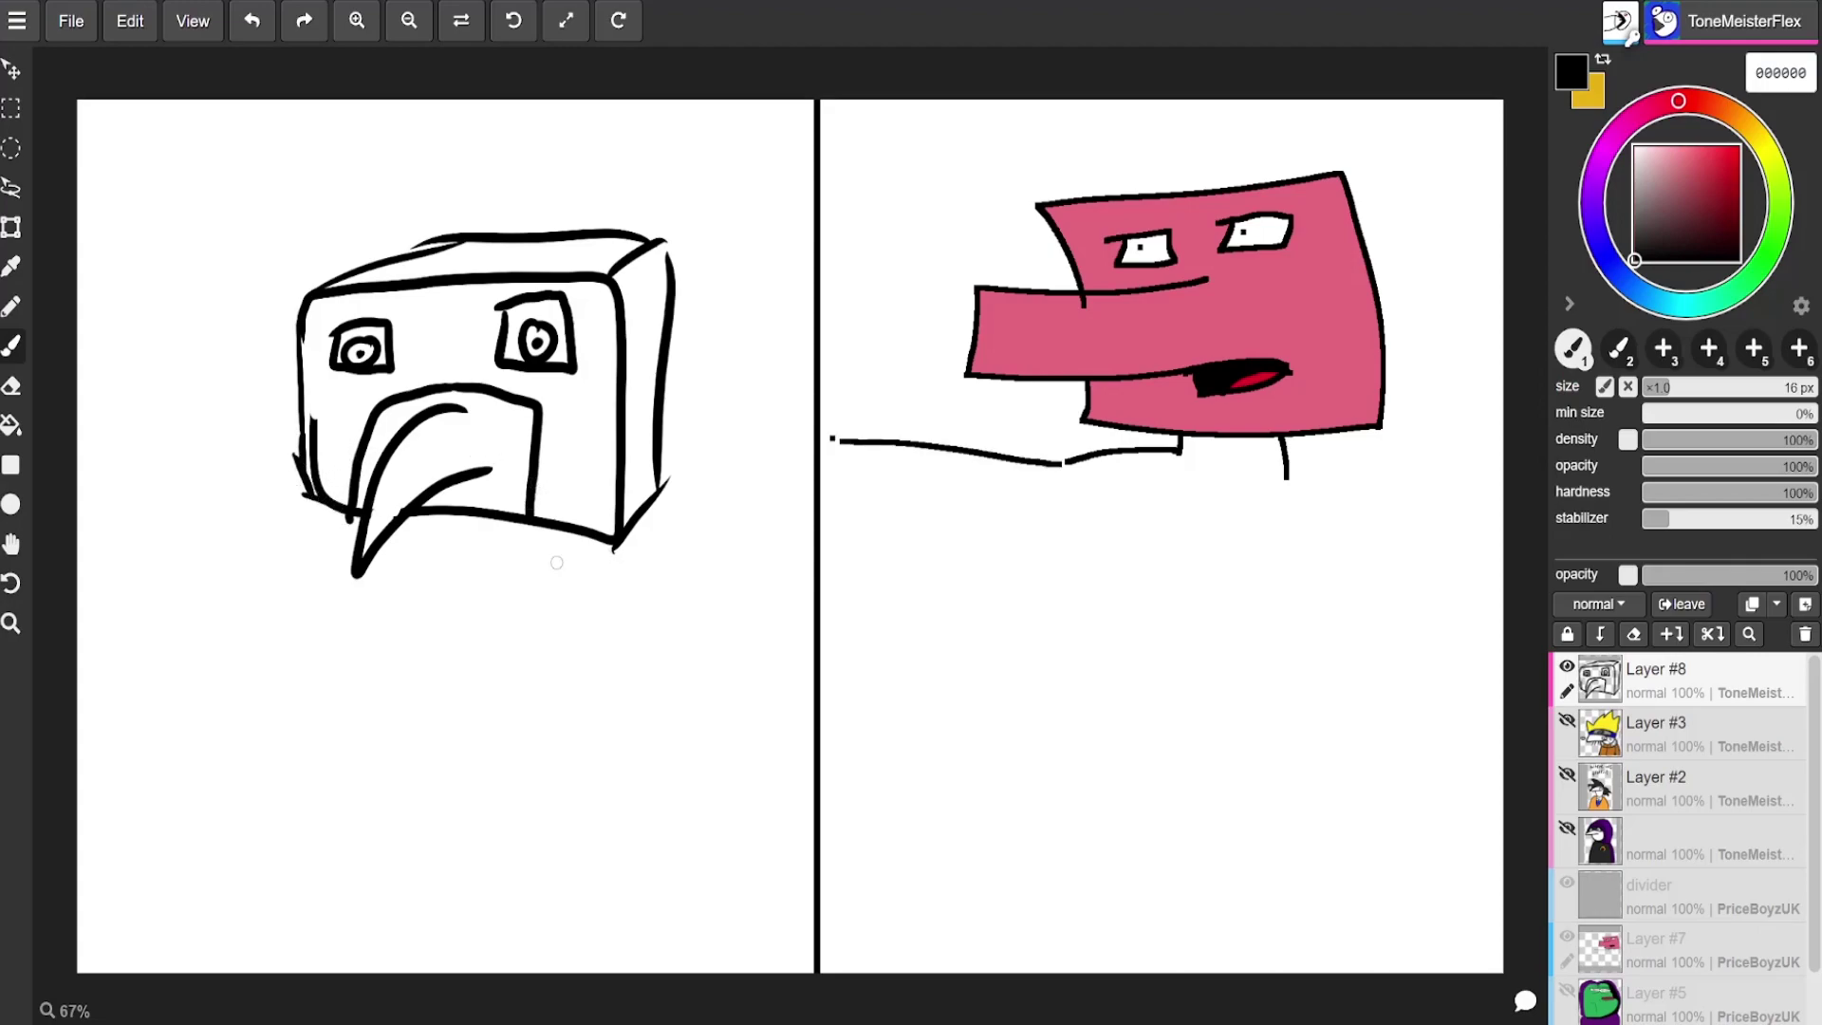
Step: Try to draw long side lines for a body beneath the box head
drag(570, 528, 557, 789)
key(ctrl+z)
drag(659, 526, 671, 792)
key(ctrl+z)
drag(597, 536, 609, 809)
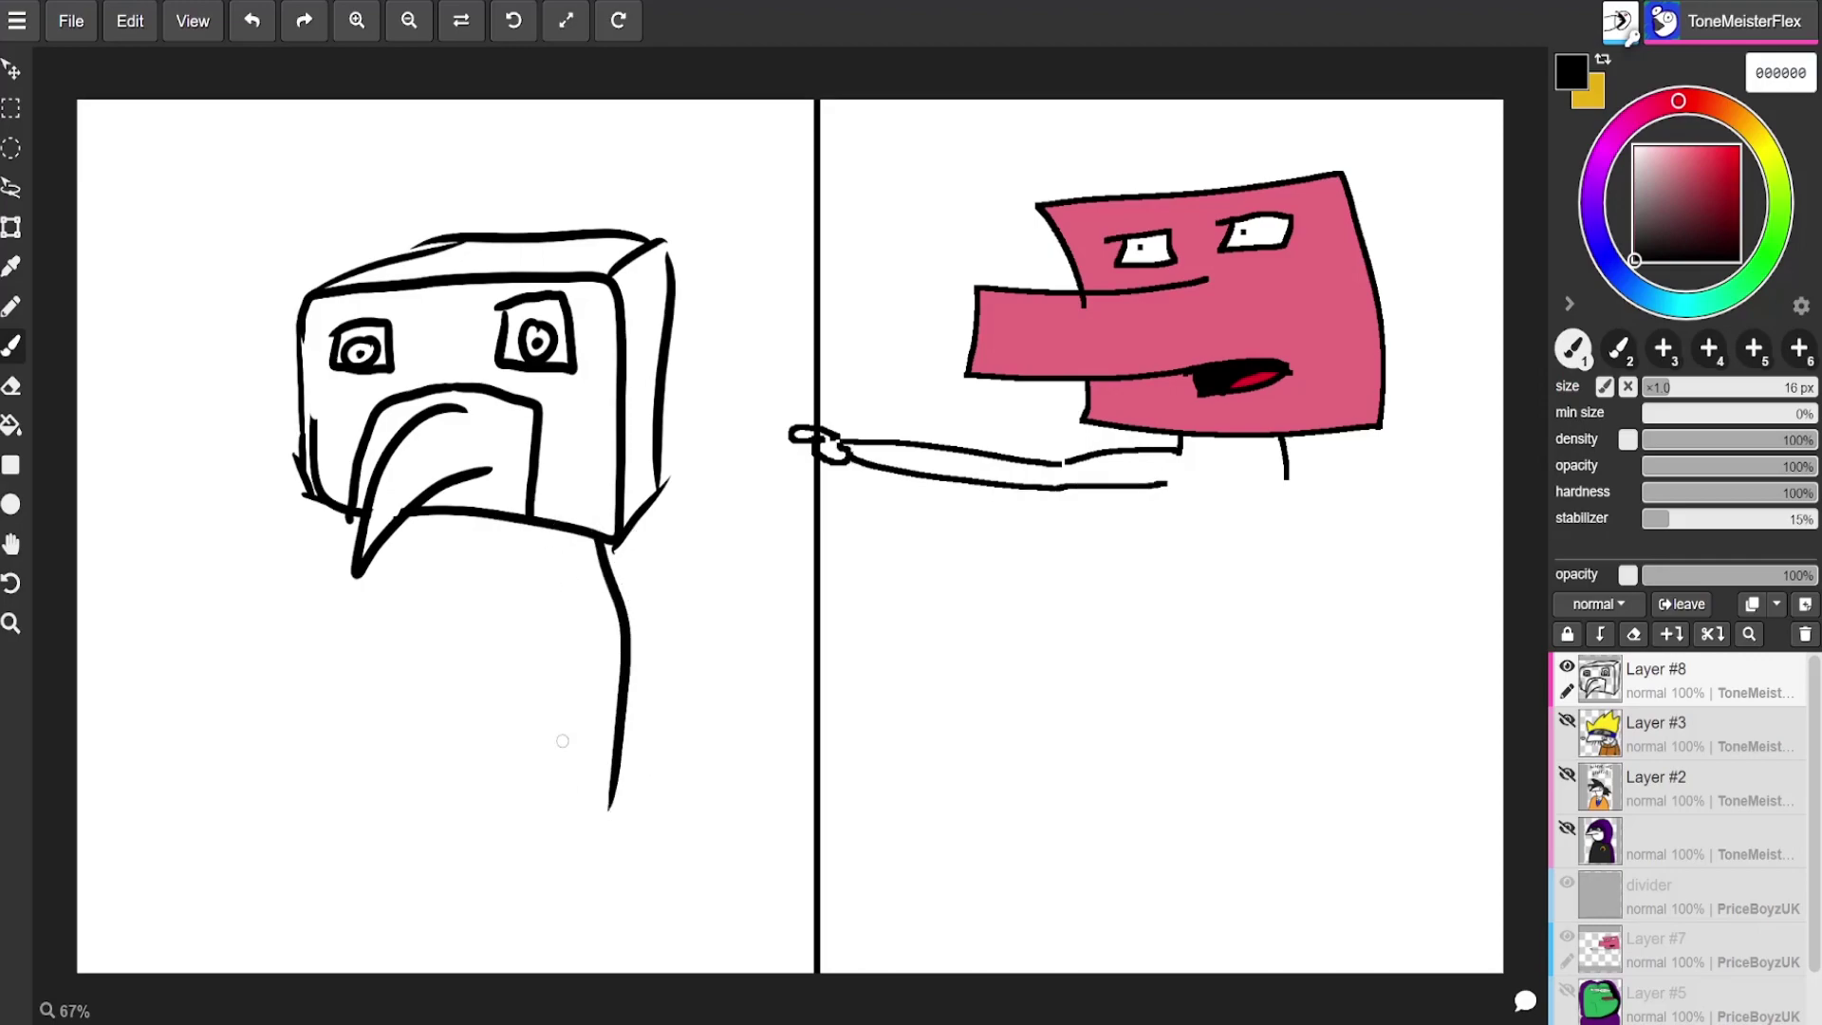
mouse_move(329, 516)
mouse_down()
mouse_move(279, 610)
mouse_move(255, 854)
mouse_up()
key(ctrl+z)
key(ctrl+z)
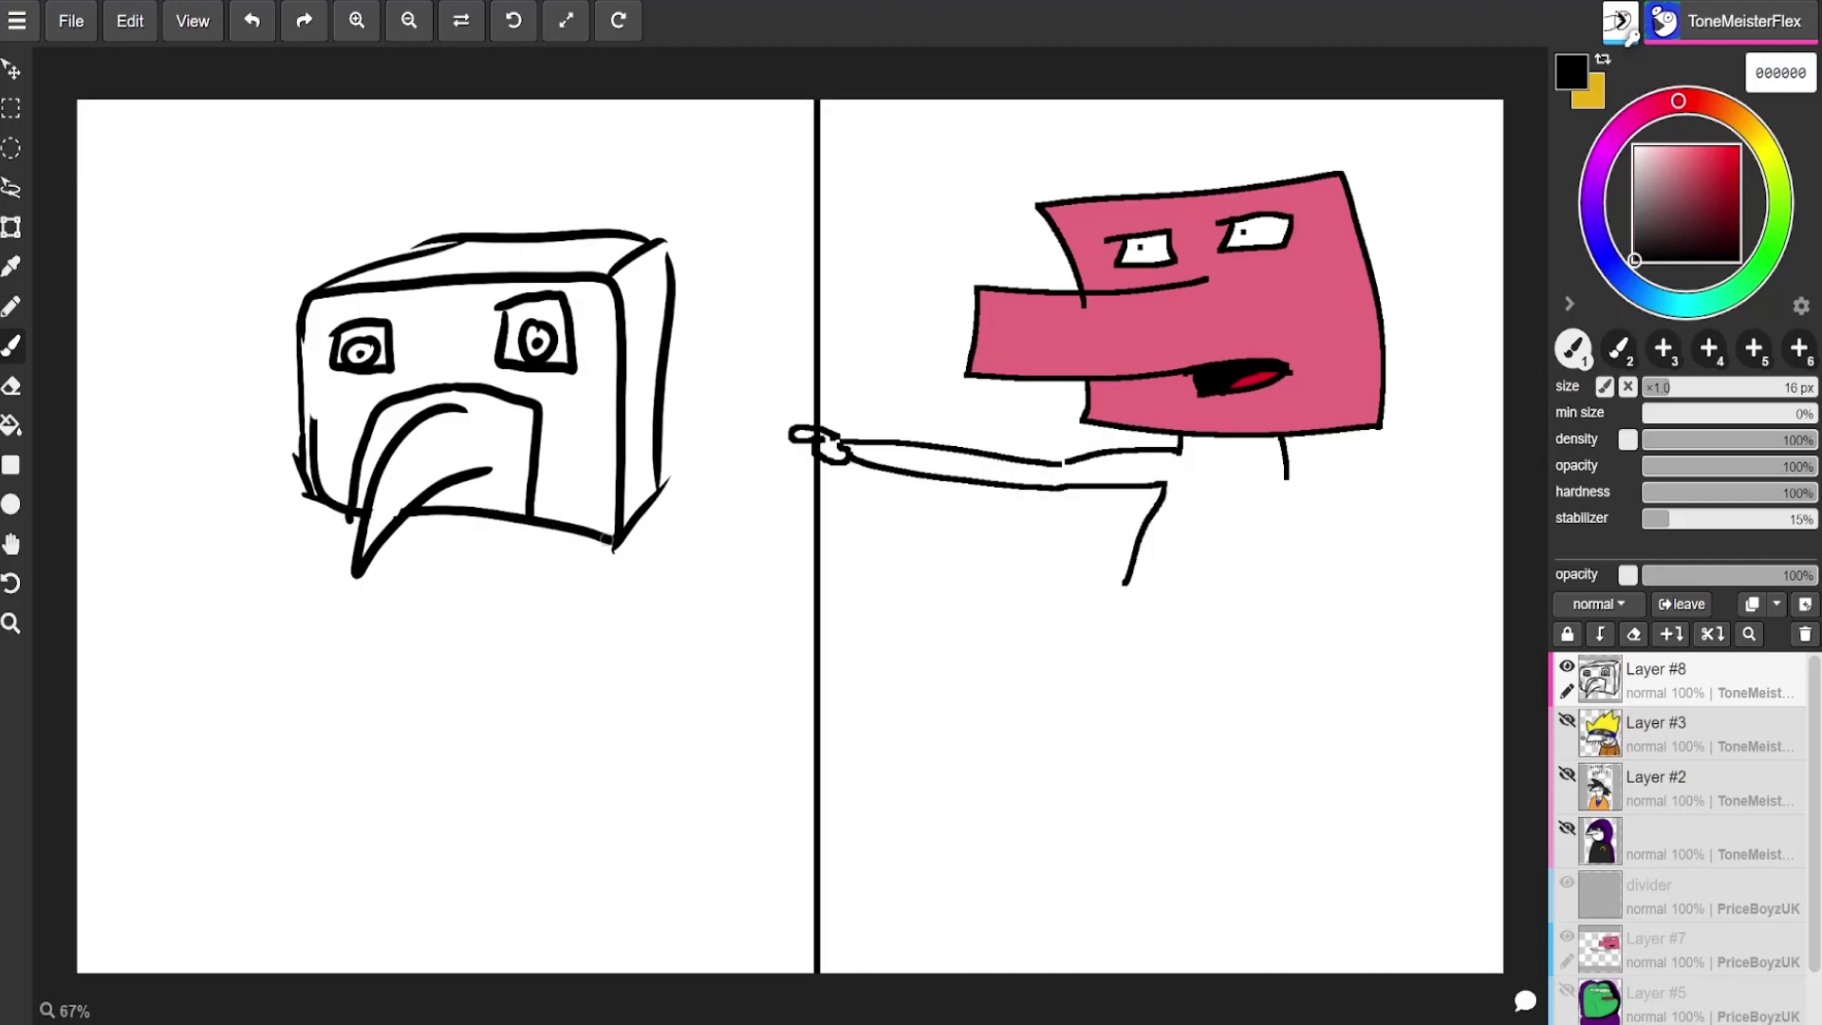
Step: Draw two outward-curving body lines running down from the box head's lower corners
drag(603, 536, 645, 785)
drag(327, 500, 220, 891)
key(ctrl+z)
drag(328, 503, 262, 797)
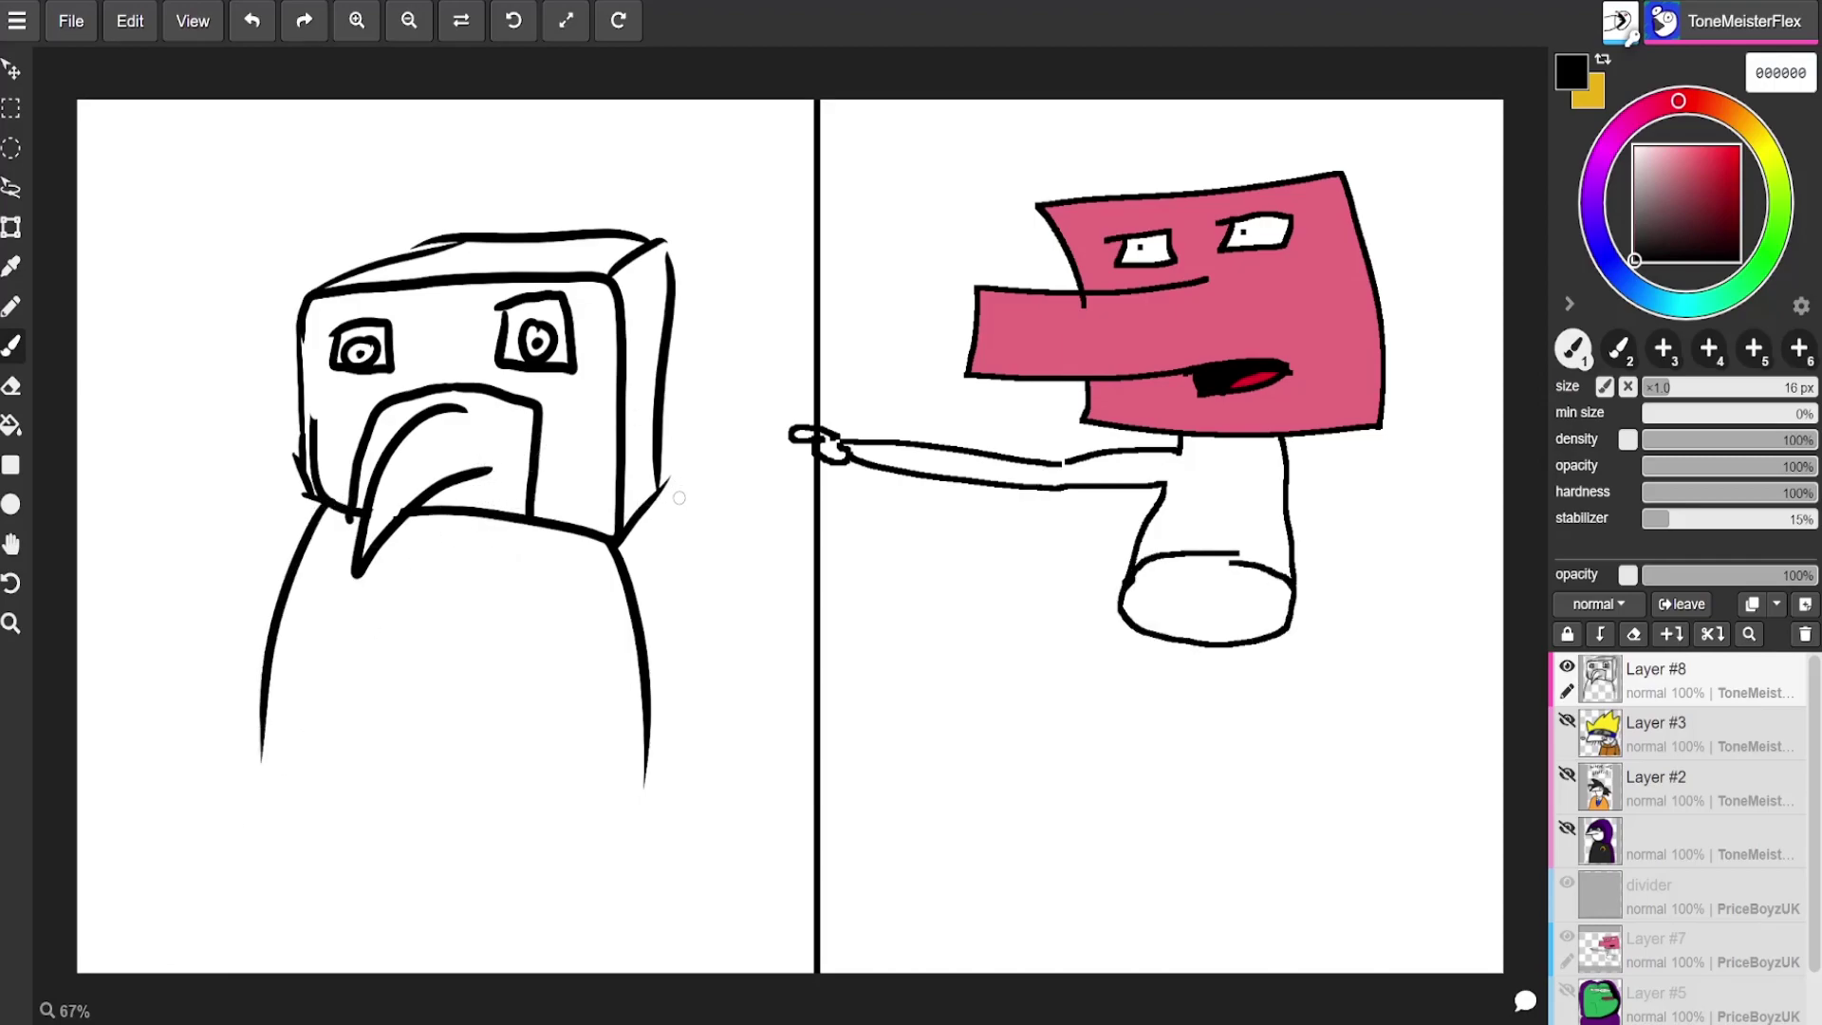
Step: Undo the body, eyes and beak surround, and clear the remaining box head from Layer #8
key(ctrl+z)
key(ctrl+z)
key(ctrl+z)
key(ctrl+z)
key(ctrl+z)
key(ctrl+z)
key(ctrl+z)
key(ctrl+z)
key(ctrl+z)
key(ctrl+z)
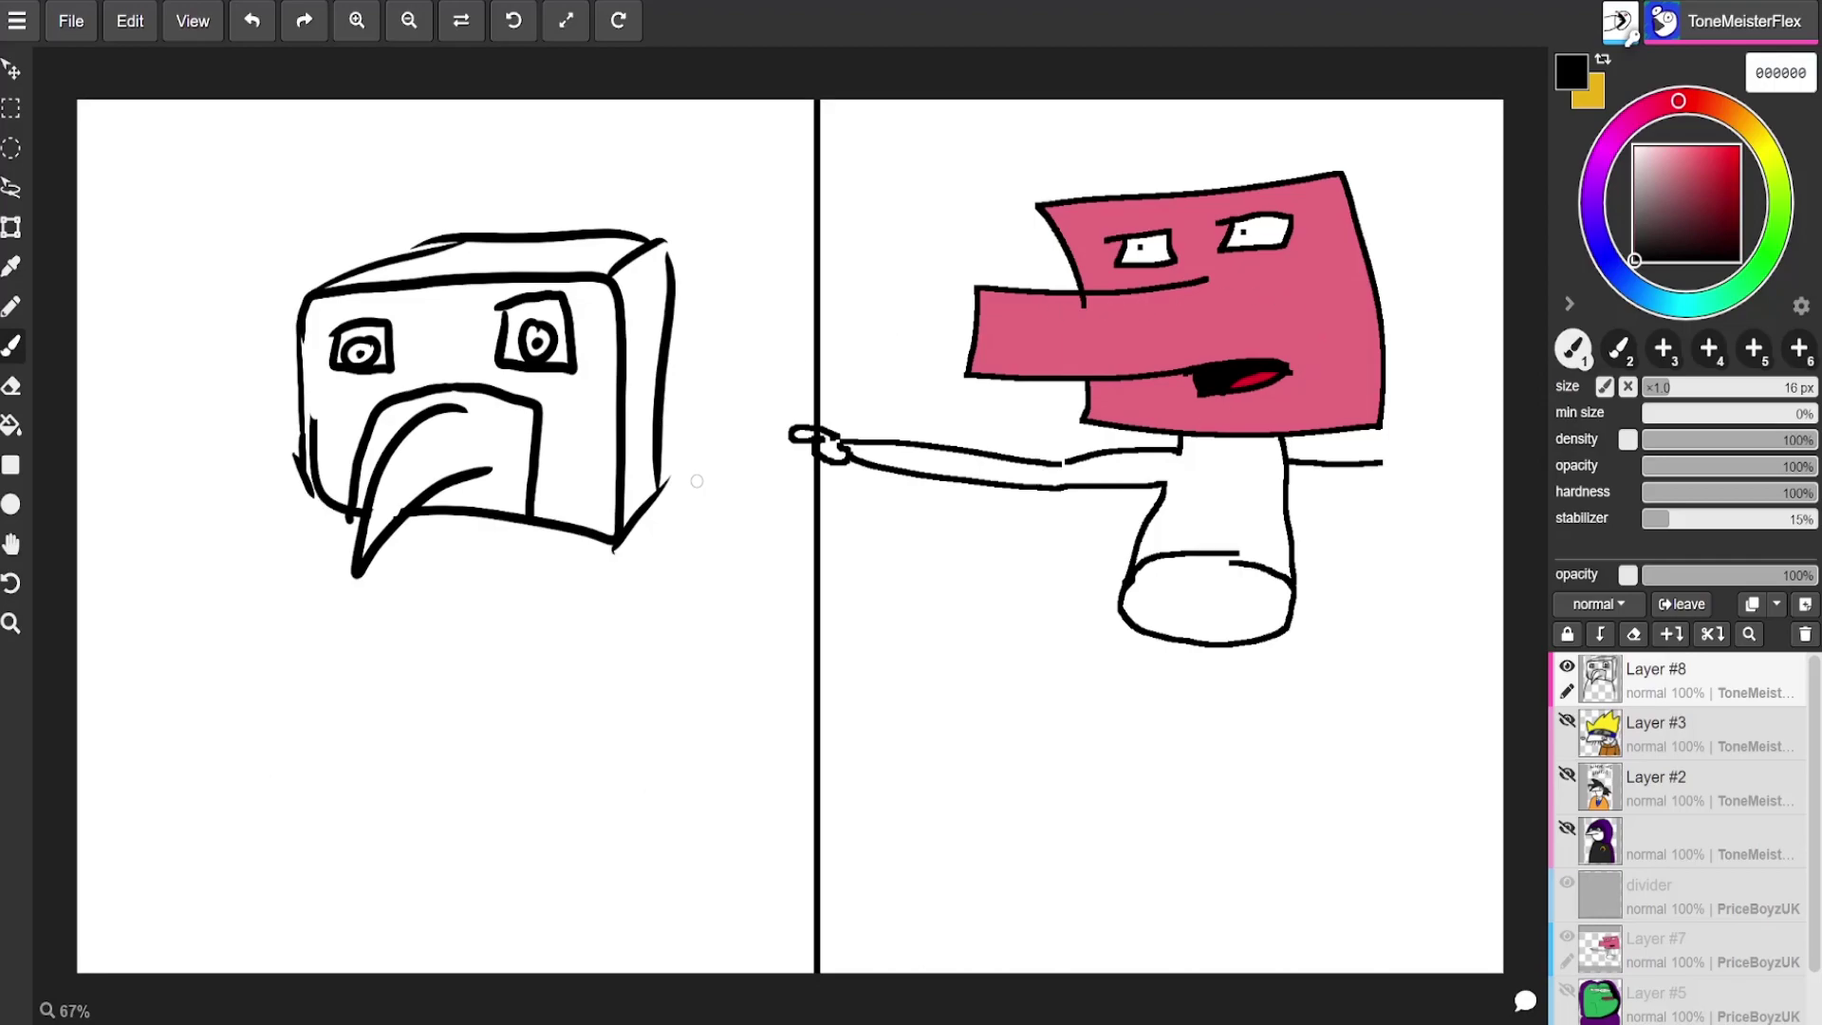
key(ctrl+z)
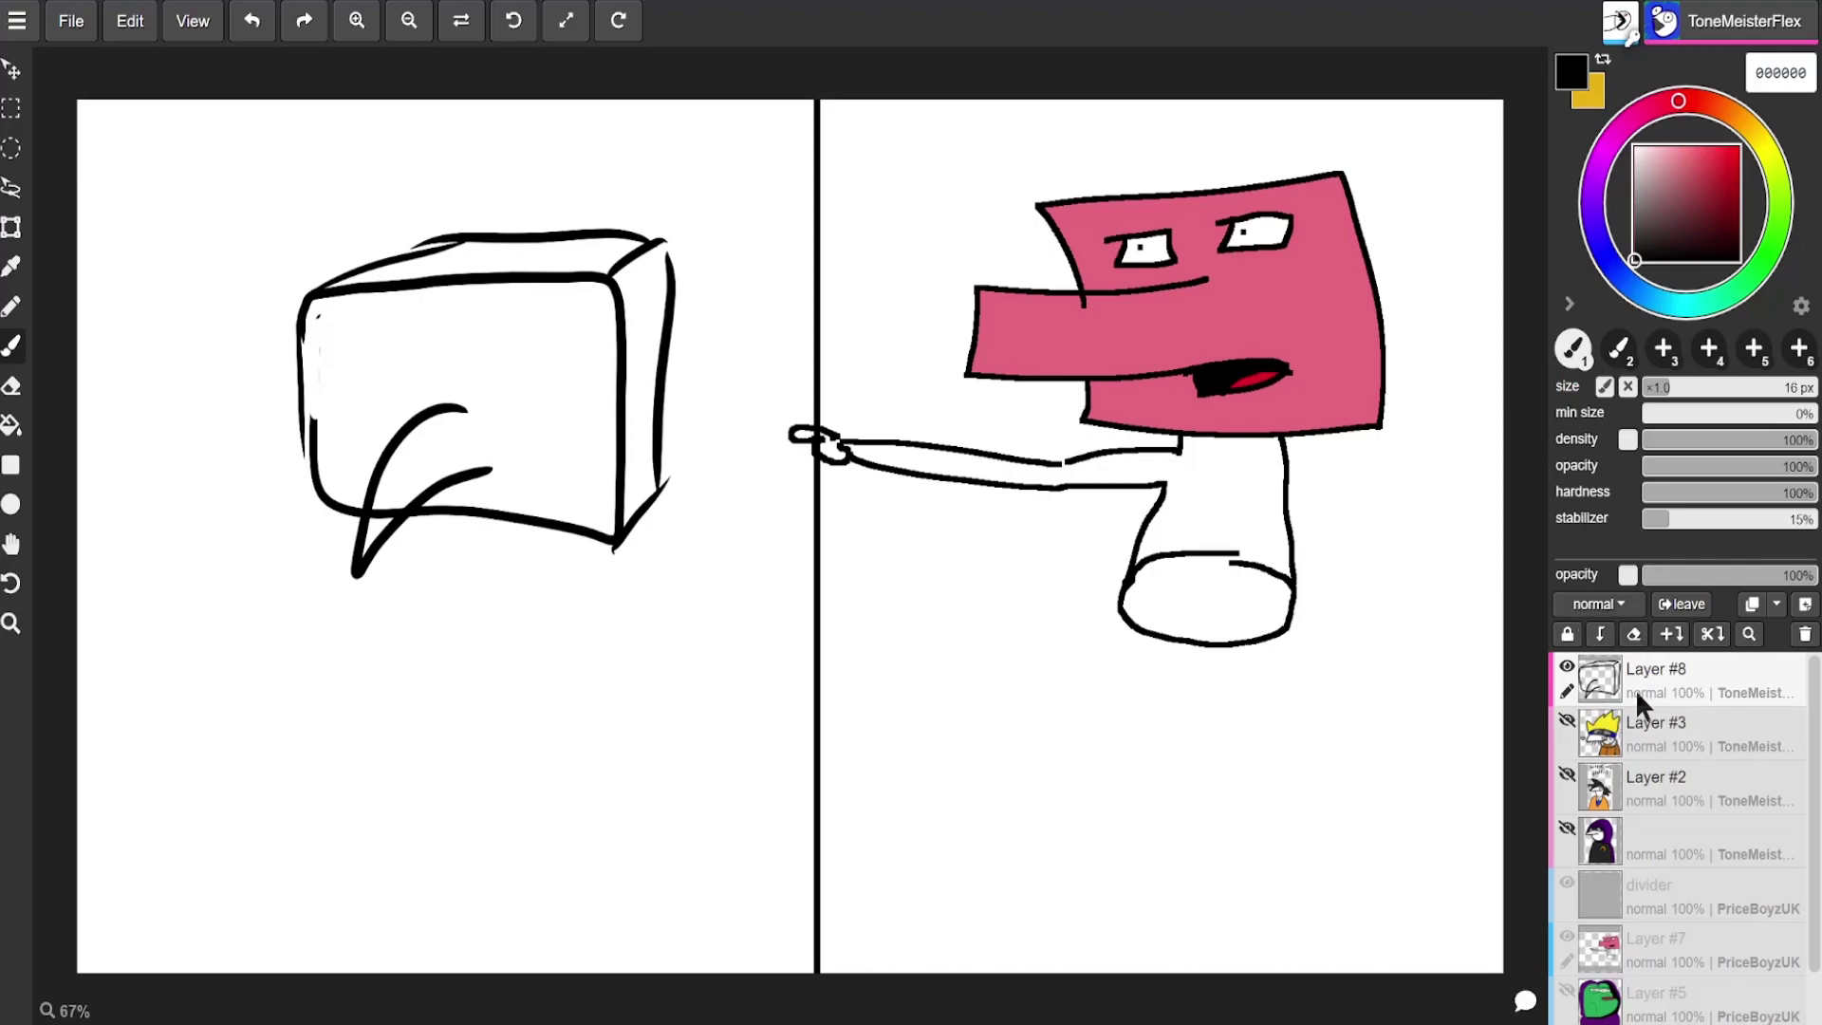
key(e)
mouse_move(443, 373)
mouse_down()
mouse_move(368, 552)
mouse_move(396, 396)
mouse_move(379, 570)
mouse_move(465, 403)
mouse_move(465, 532)
mouse_move(540, 411)
mouse_move(660, 398)
mouse_move(635, 538)
mouse_move(670, 438)
mouse_up()
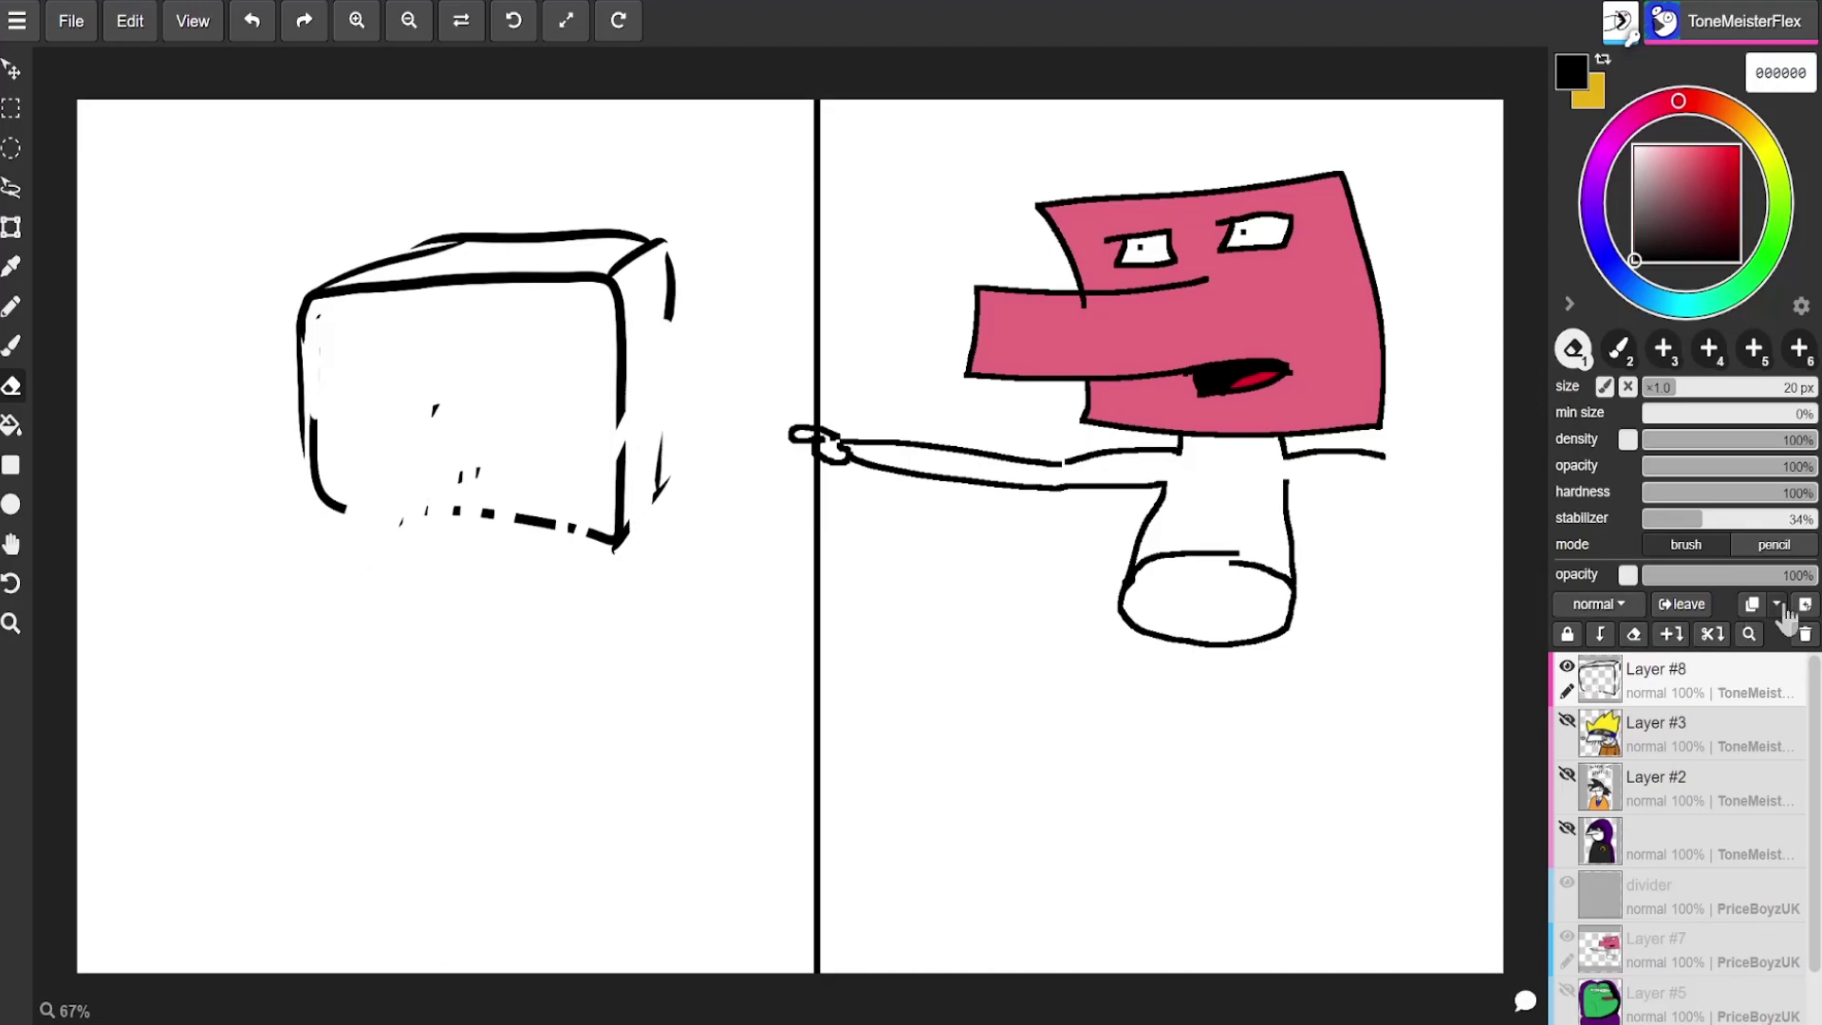
click(1635, 636)
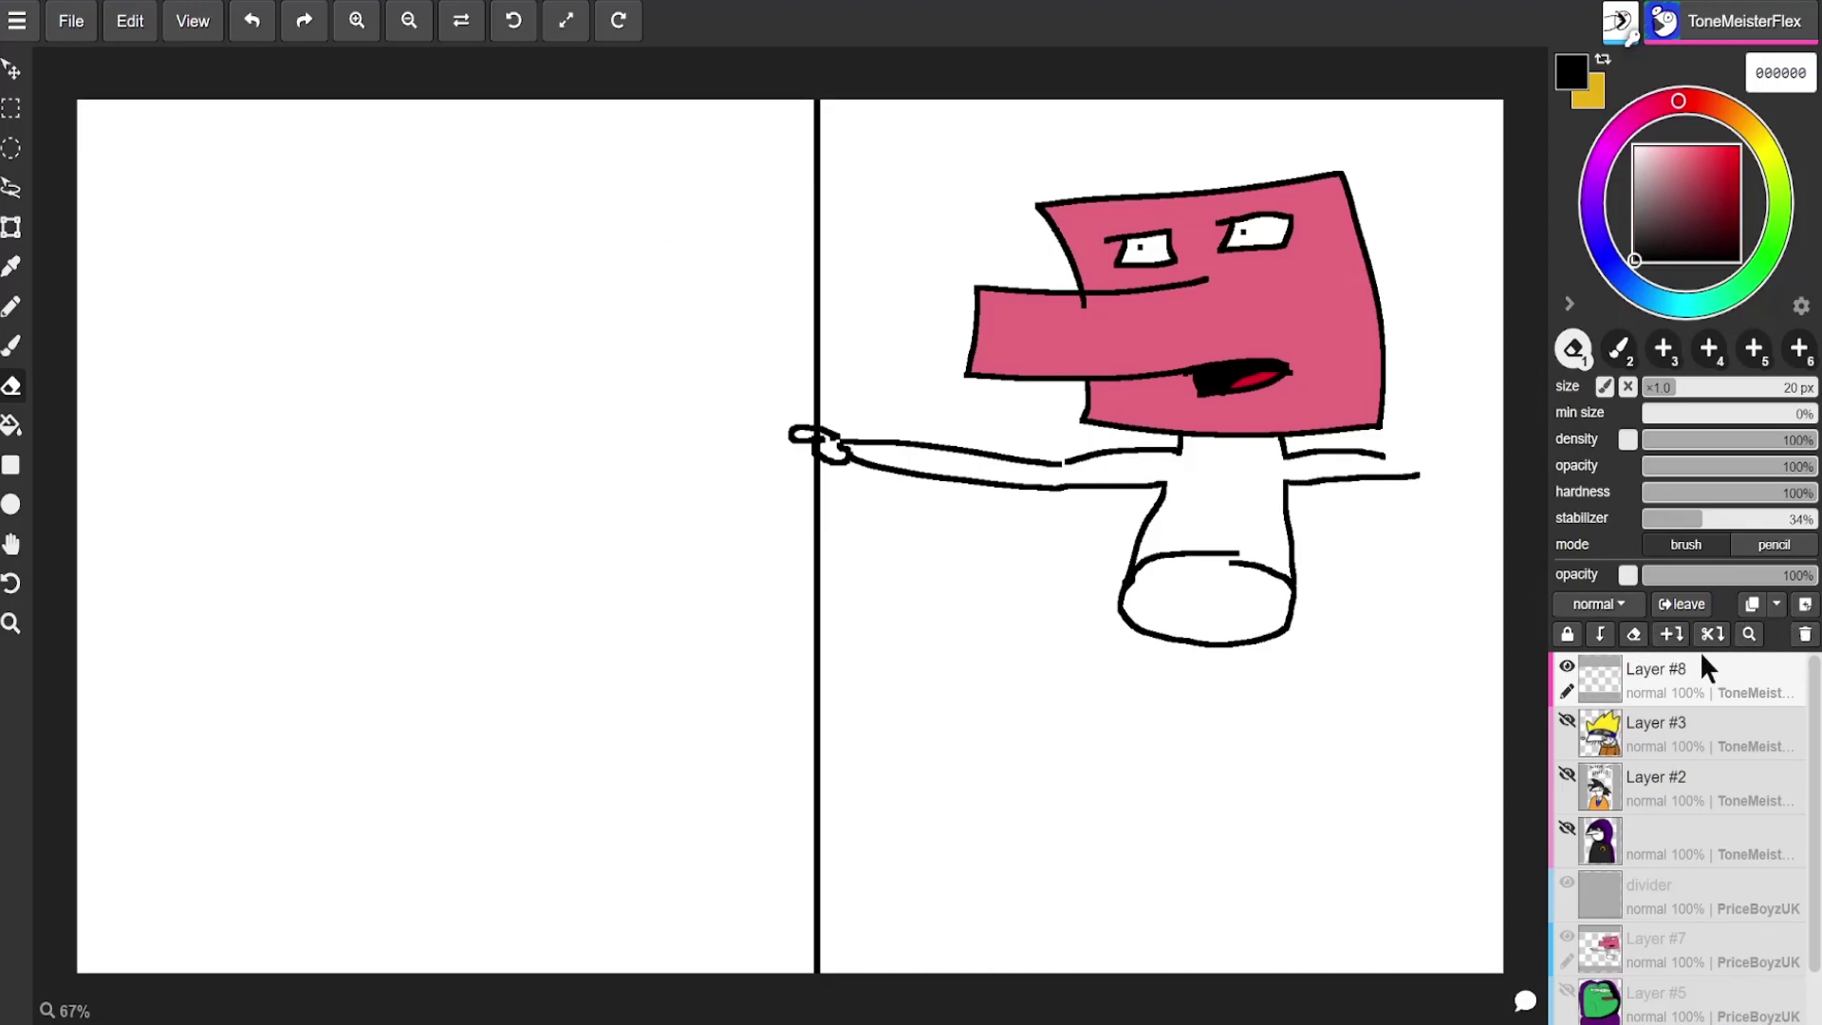
Step: Draw a blocky full-body figure in black with a square head, torso, two arms and two legs
key(b)
mouse_move(311, 275)
mouse_down()
mouse_move(493, 326)
mouse_move(402, 262)
mouse_move(304, 267)
mouse_up()
mouse_move(313, 453)
mouse_down()
mouse_move(211, 472)
mouse_move(304, 683)
mouse_move(313, 498)
mouse_move(313, 569)
mouse_up()
mouse_move(489, 462)
mouse_down()
mouse_move(498, 645)
mouse_move(494, 459)
mouse_up()
mouse_move(315, 459)
mouse_down()
mouse_move(302, 712)
mouse_move(436, 920)
mouse_move(486, 773)
mouse_move(469, 640)
mouse_move(301, 667)
mouse_move(385, 697)
mouse_move(389, 935)
mouse_up()
key(ctrl+z)
drag(389, 666, 393, 920)
drag(308, 252, 306, 324)
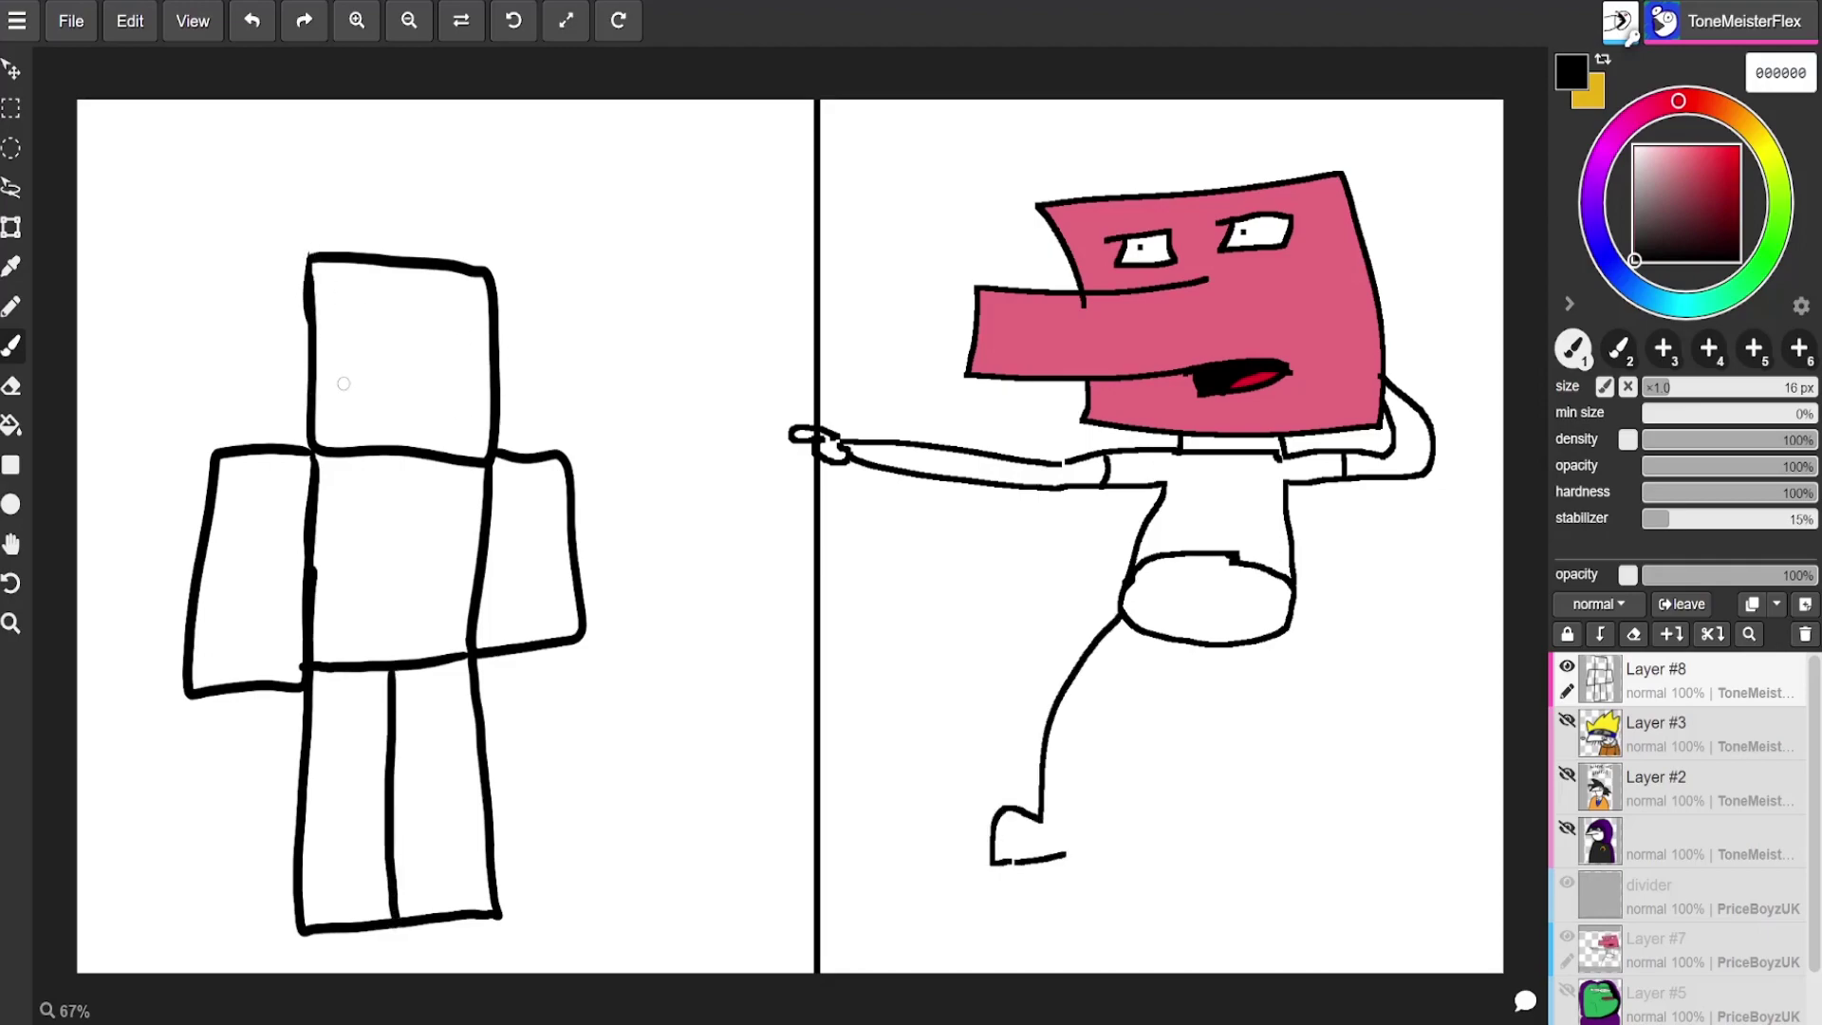
Step: Draw a round beaked face with two circular eyes and pupils inside the blocky figure's head
mouse_move(415, 353)
mouse_down()
mouse_move(330, 366)
mouse_move(428, 312)
mouse_move(485, 388)
mouse_move(388, 399)
mouse_move(366, 354)
mouse_move(335, 377)
mouse_move(400, 310)
mouse_move(463, 411)
mouse_move(375, 409)
mouse_move(414, 351)
mouse_up()
key(ctrl+z)
key(ctrl+z)
click(418, 363)
mouse_move(339, 305)
mouse_down()
mouse_move(343, 330)
mouse_move(337, 312)
mouse_up()
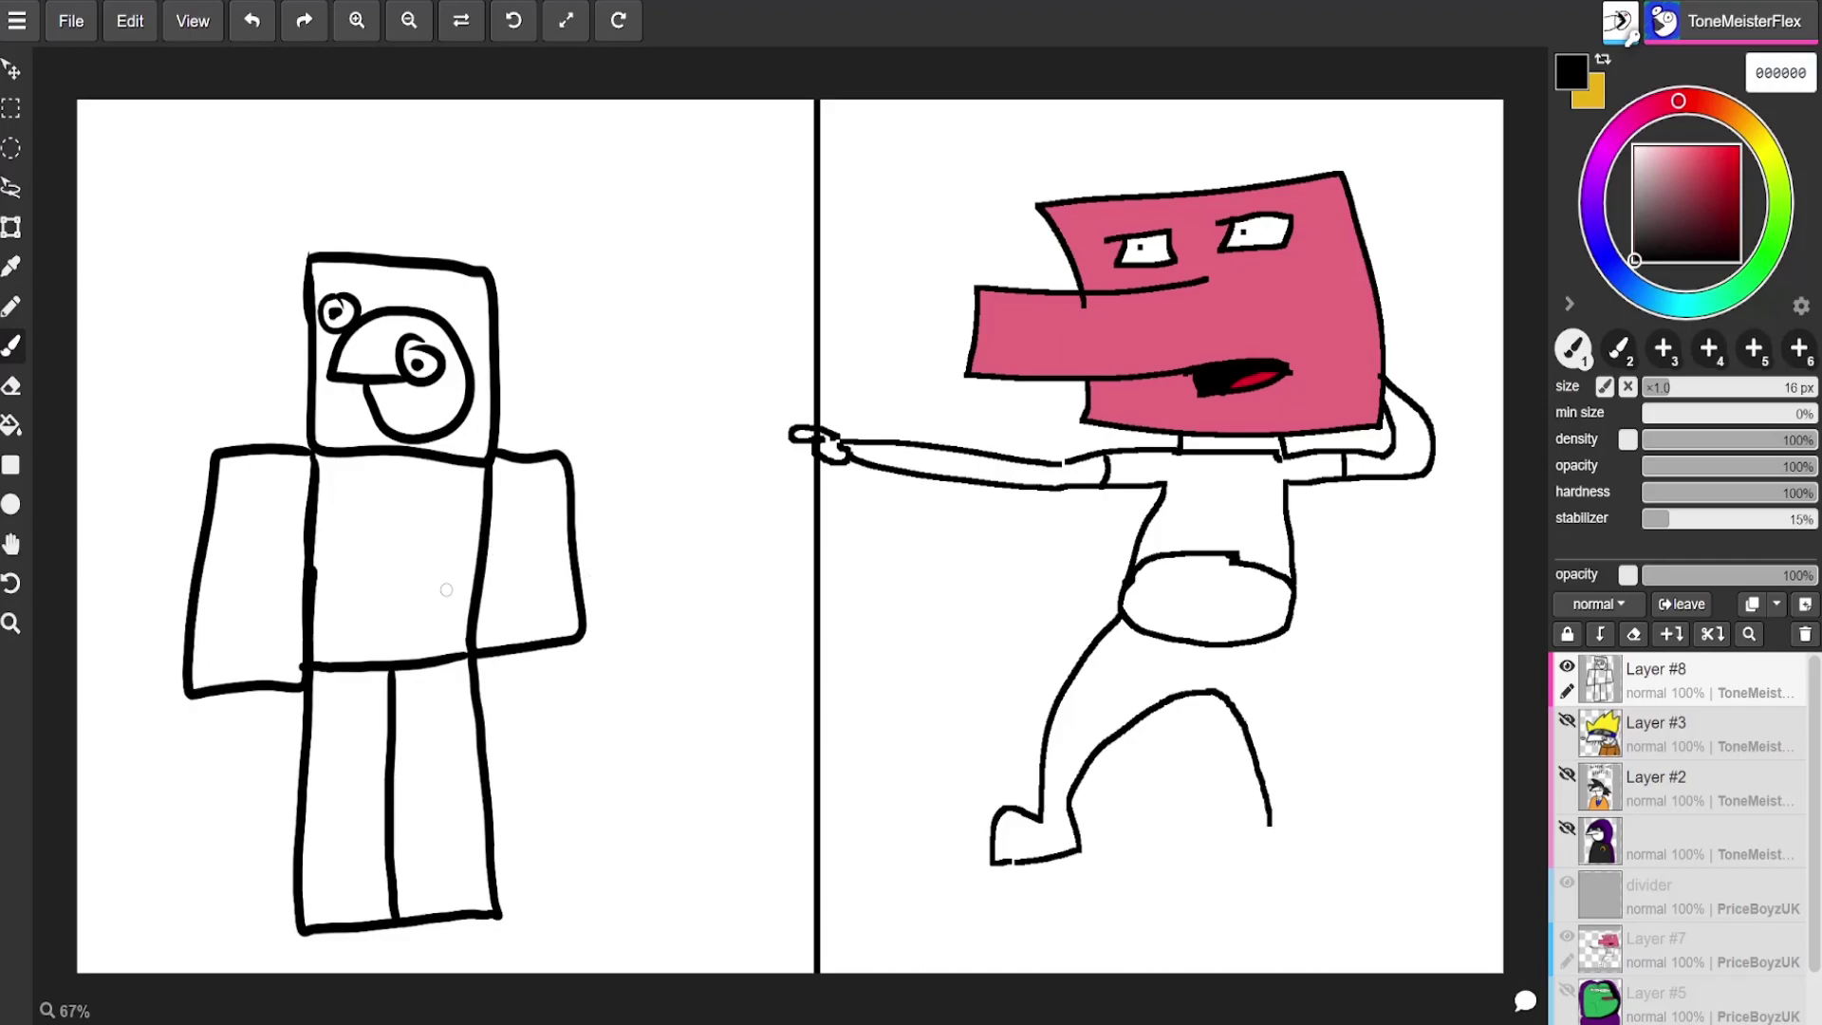
Step: Draw a cuff line across each arm and erase the overshoot on the torso
drag(577, 602, 474, 615)
drag(302, 646, 195, 653)
key(e)
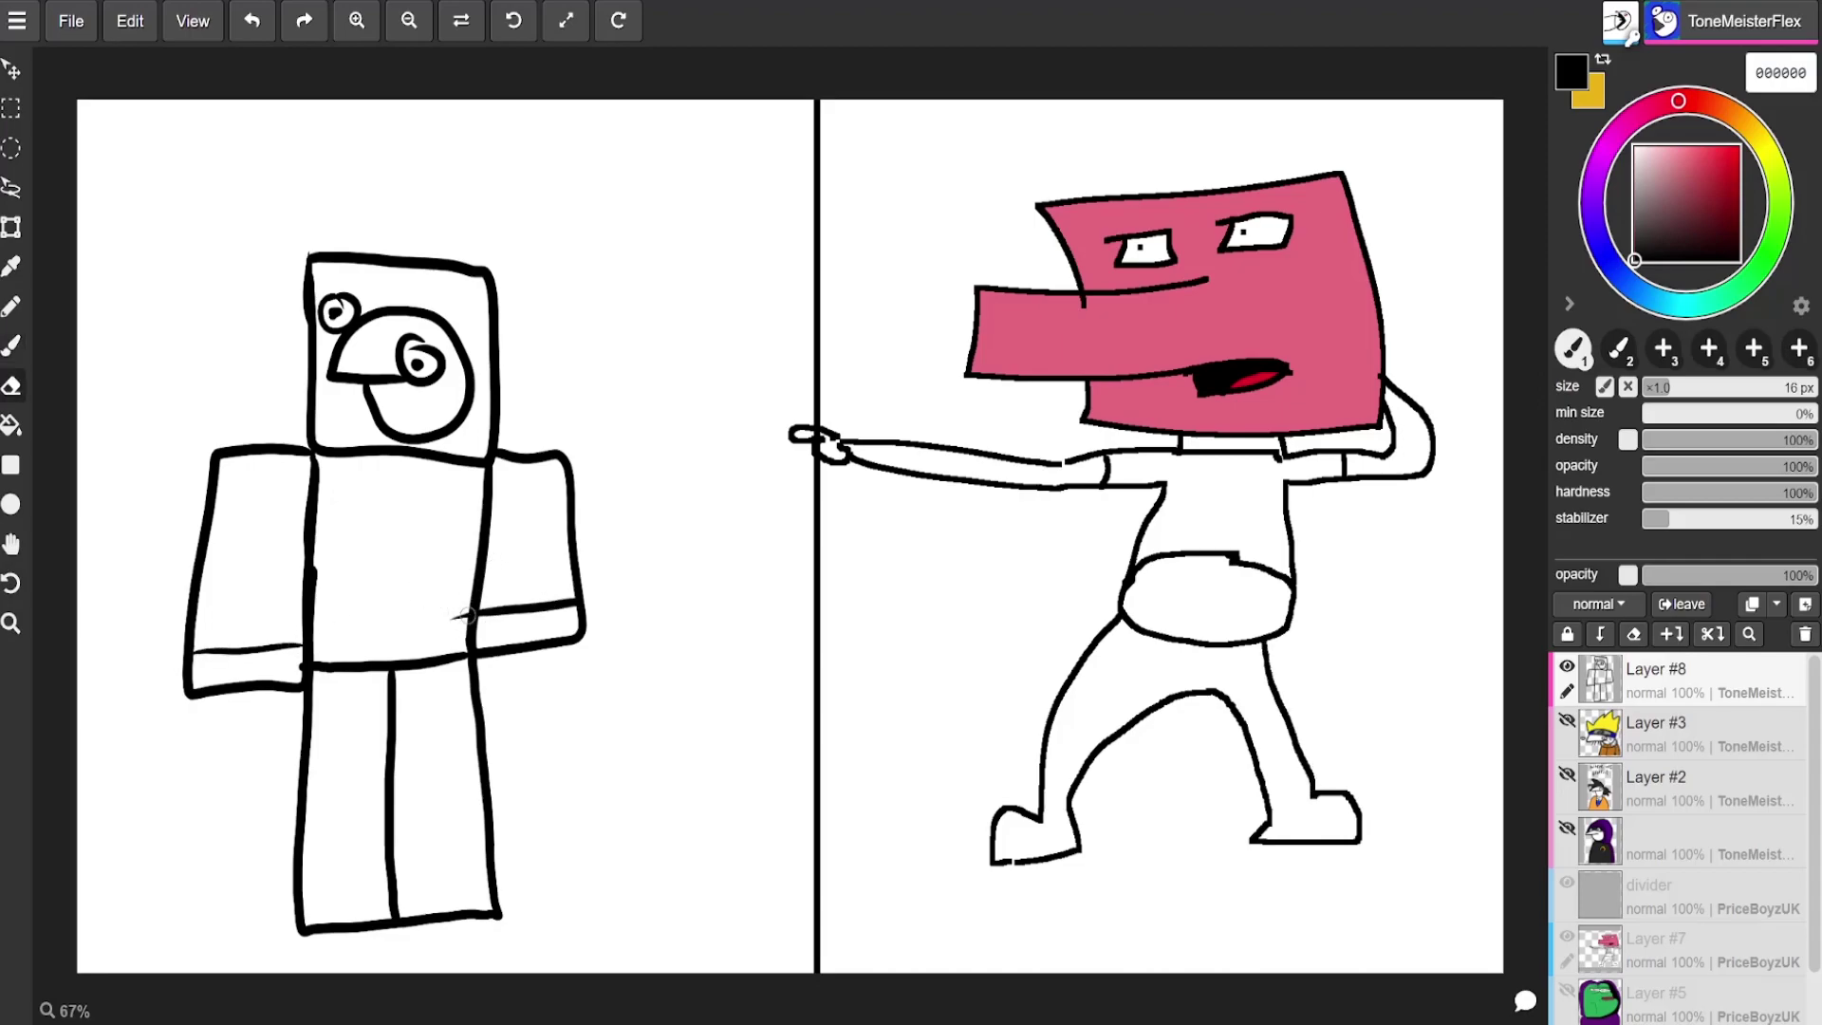
key(b)
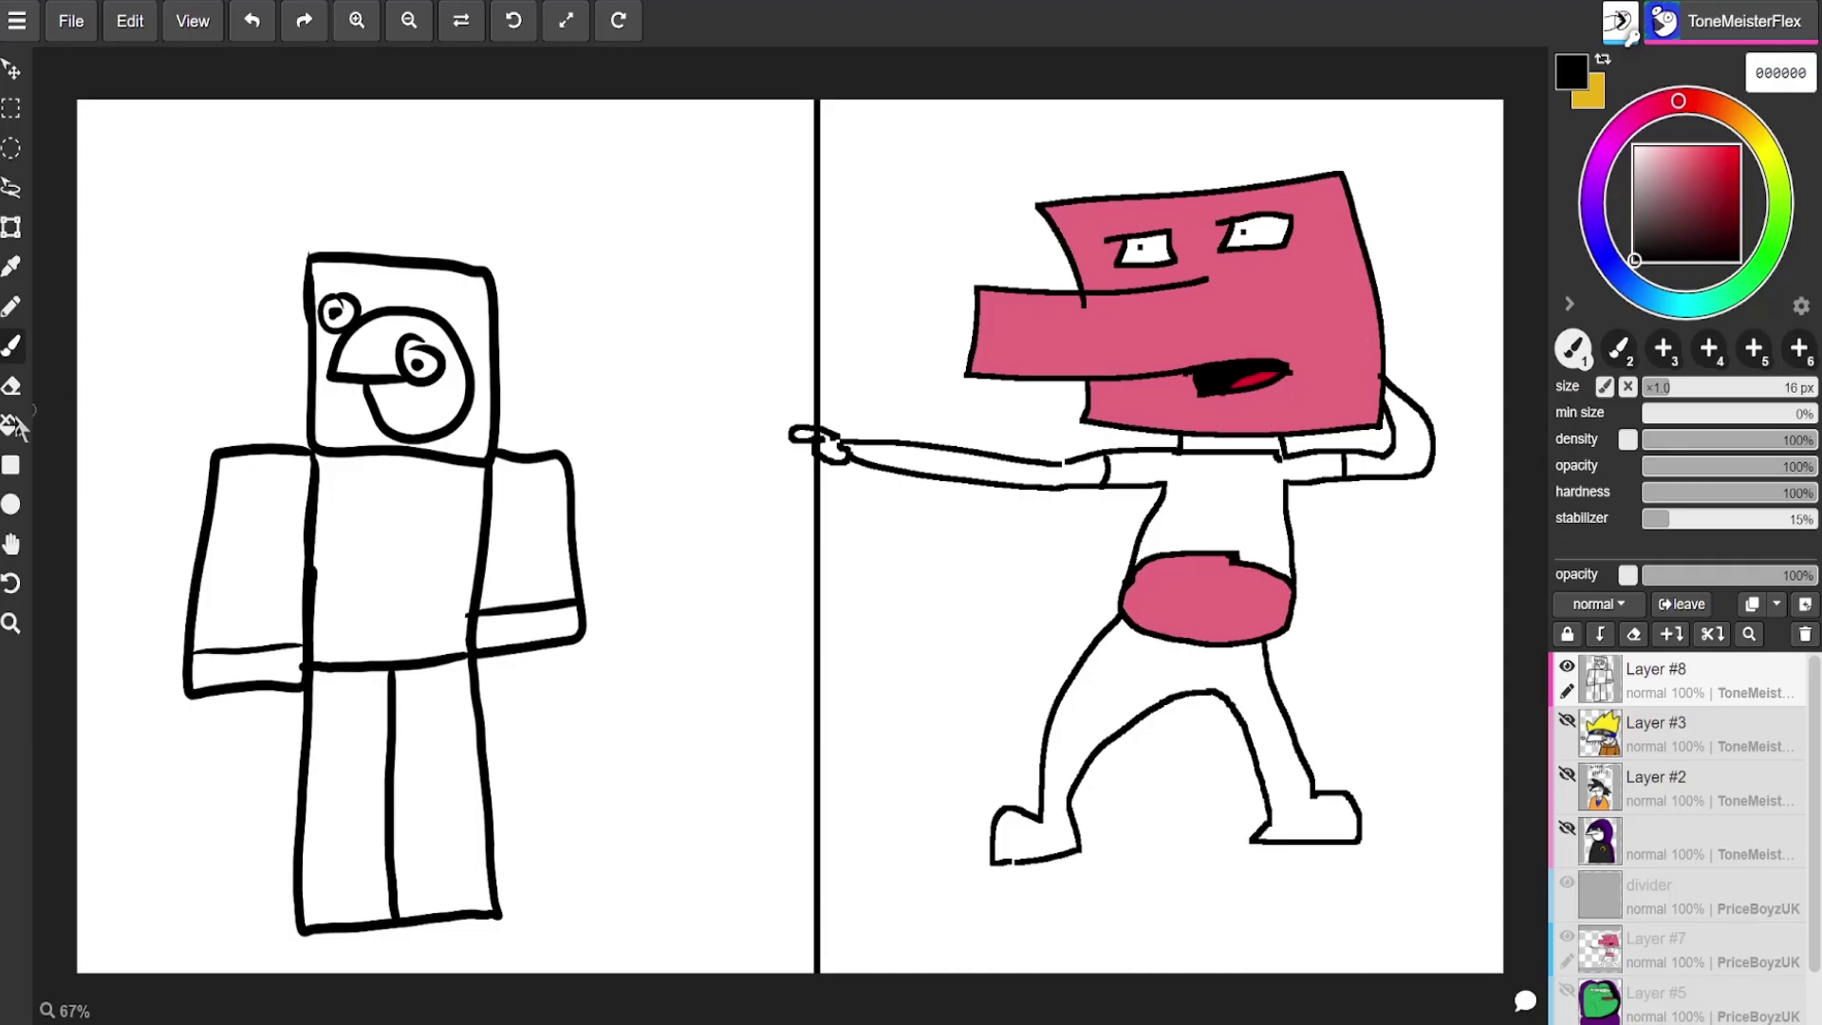
Step: Fill the figure's torso and both sleeves with cyan 11bfdc
click(17, 436)
drag(1700, 235, 1730, 162)
click(1676, 304)
click(419, 612)
click(537, 516)
click(251, 555)
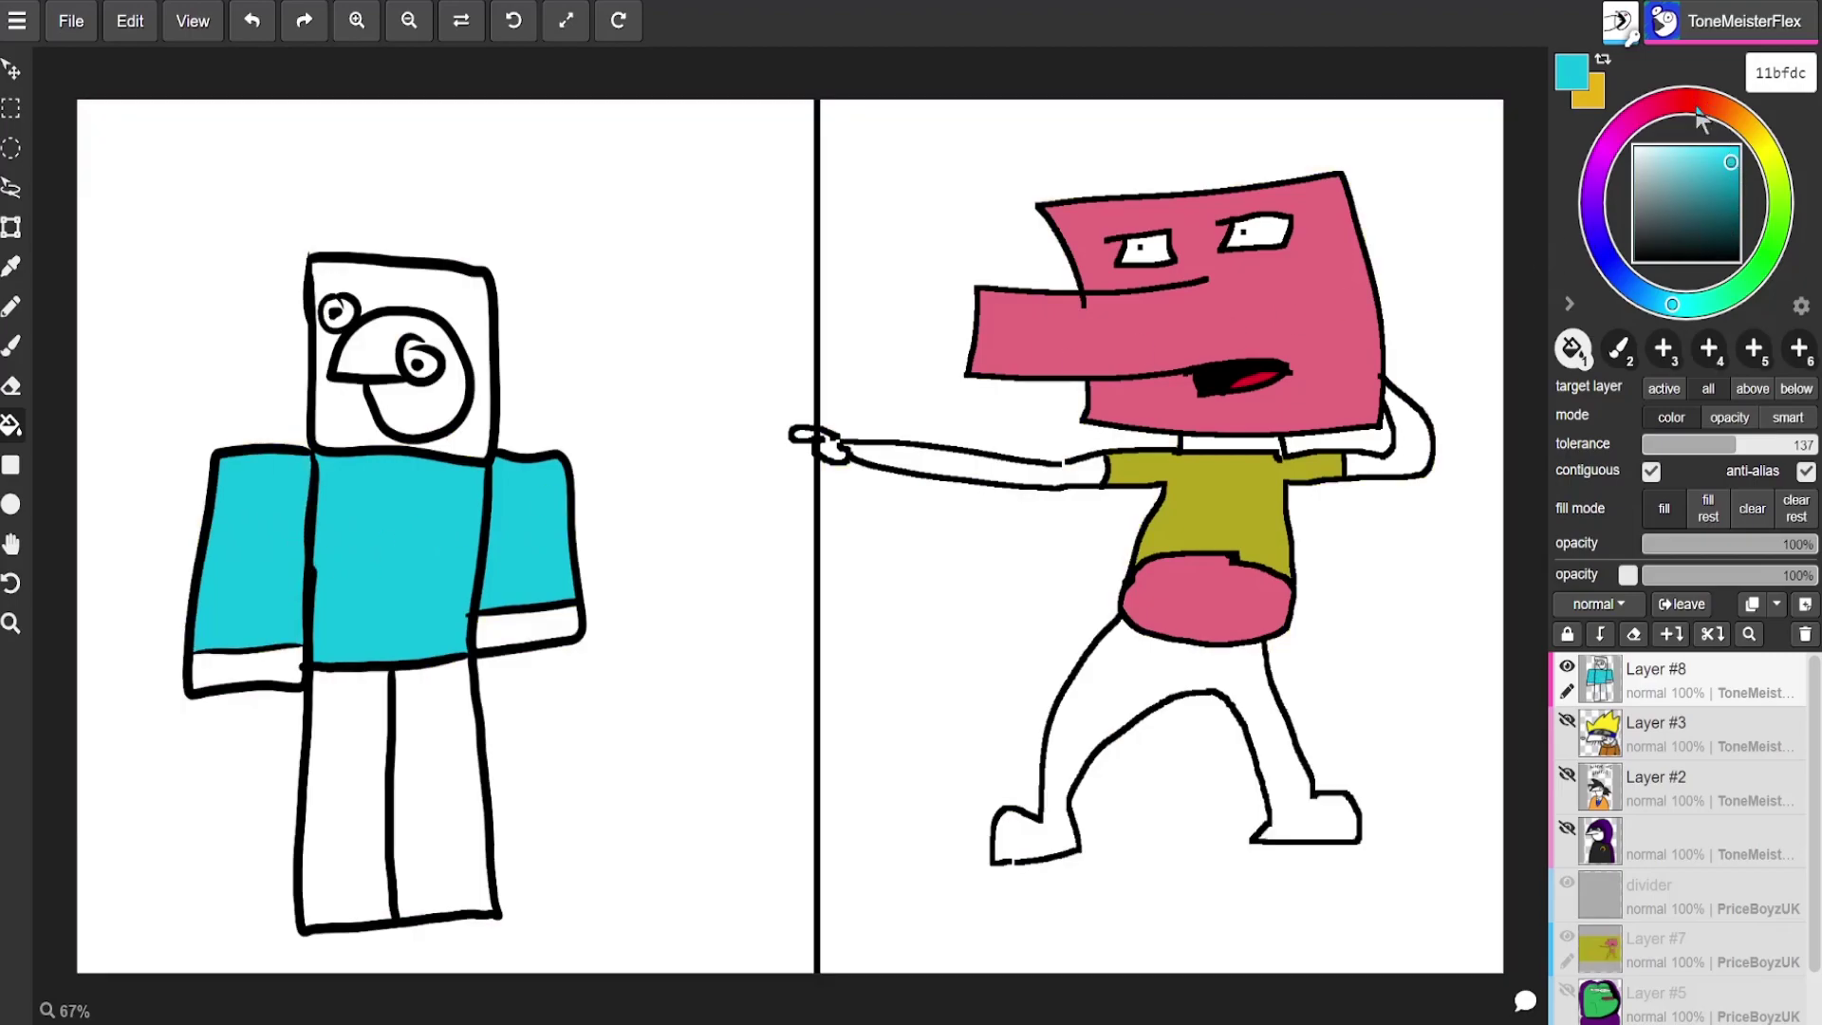
Step: Fill both of the figure's legs with blue 013cc7
drag(1697, 109, 1622, 278)
click(1737, 172)
click(447, 756)
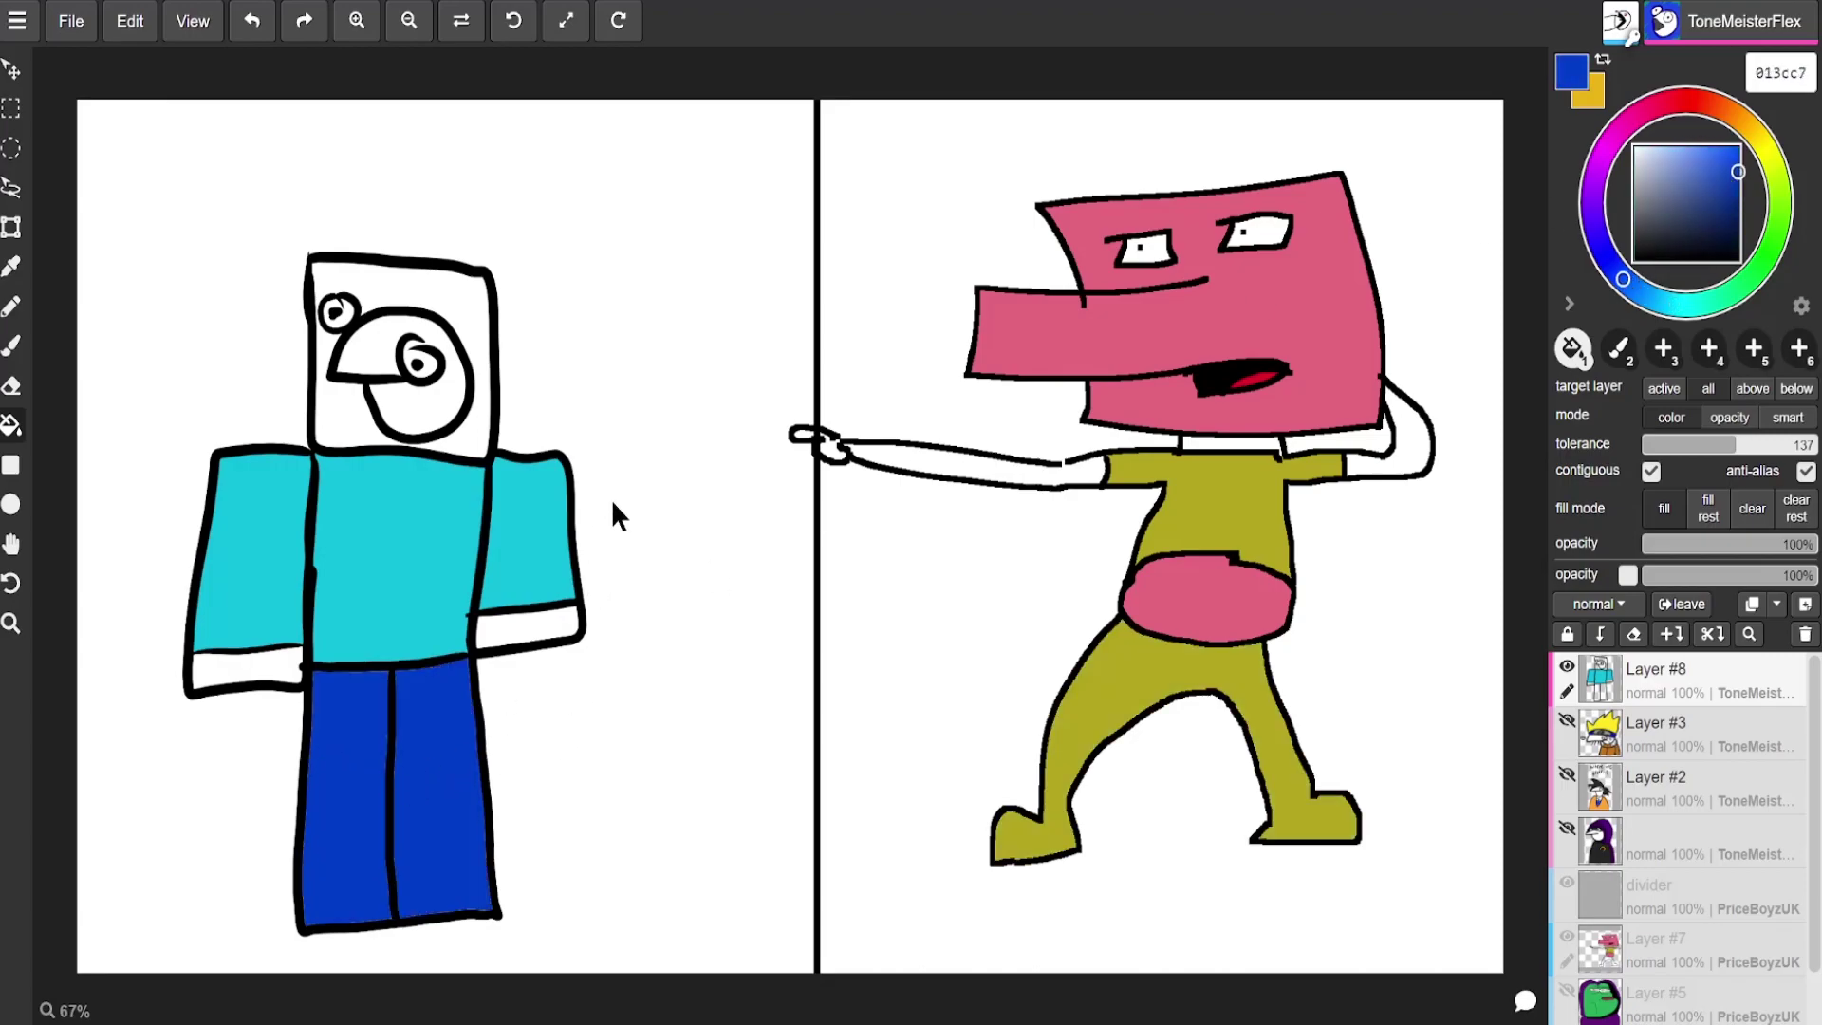
Step: Fill the square head around the face and both hands with light skin tone feebcf
click(1740, 120)
mouse_move(1711, 176)
mouse_down()
mouse_move(1709, 193)
mouse_move(1674, 156)
mouse_up()
click(469, 304)
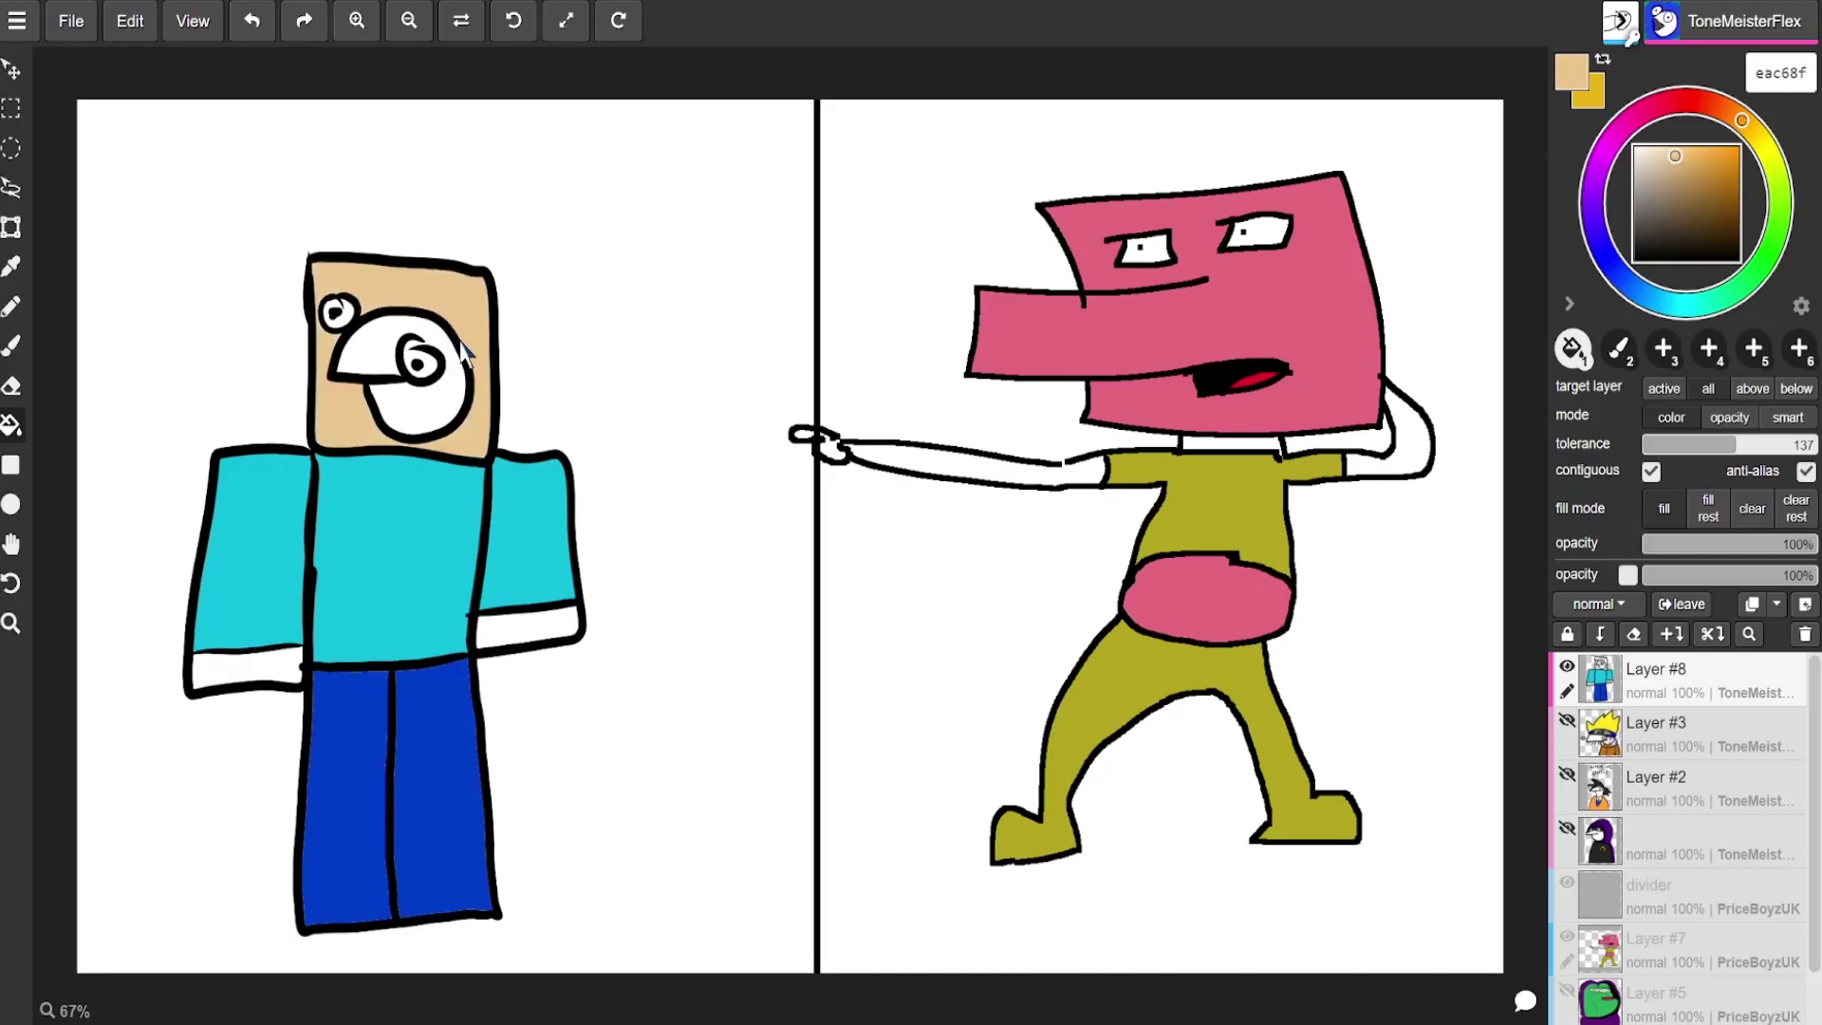
drag(1681, 229, 1653, 147)
click(471, 418)
click(528, 637)
click(276, 676)
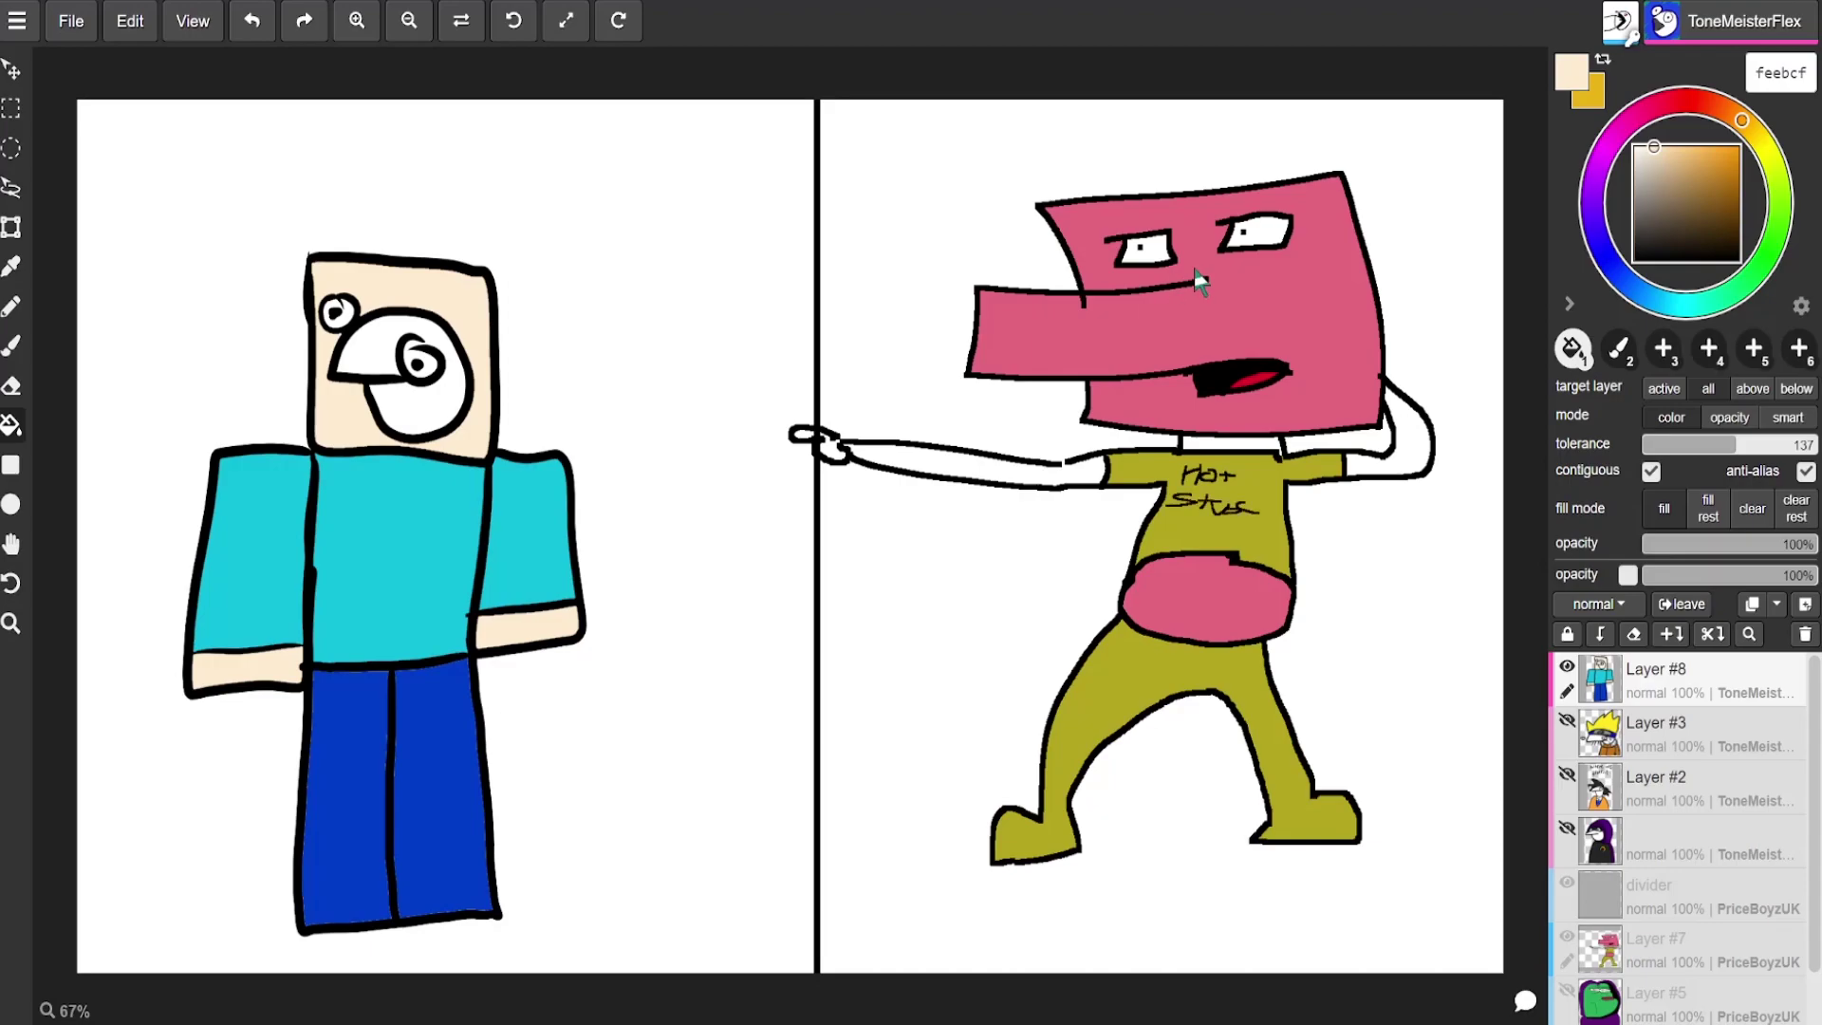
Step: Hide the blocky figure's layer and add a new layer above it
key(b)
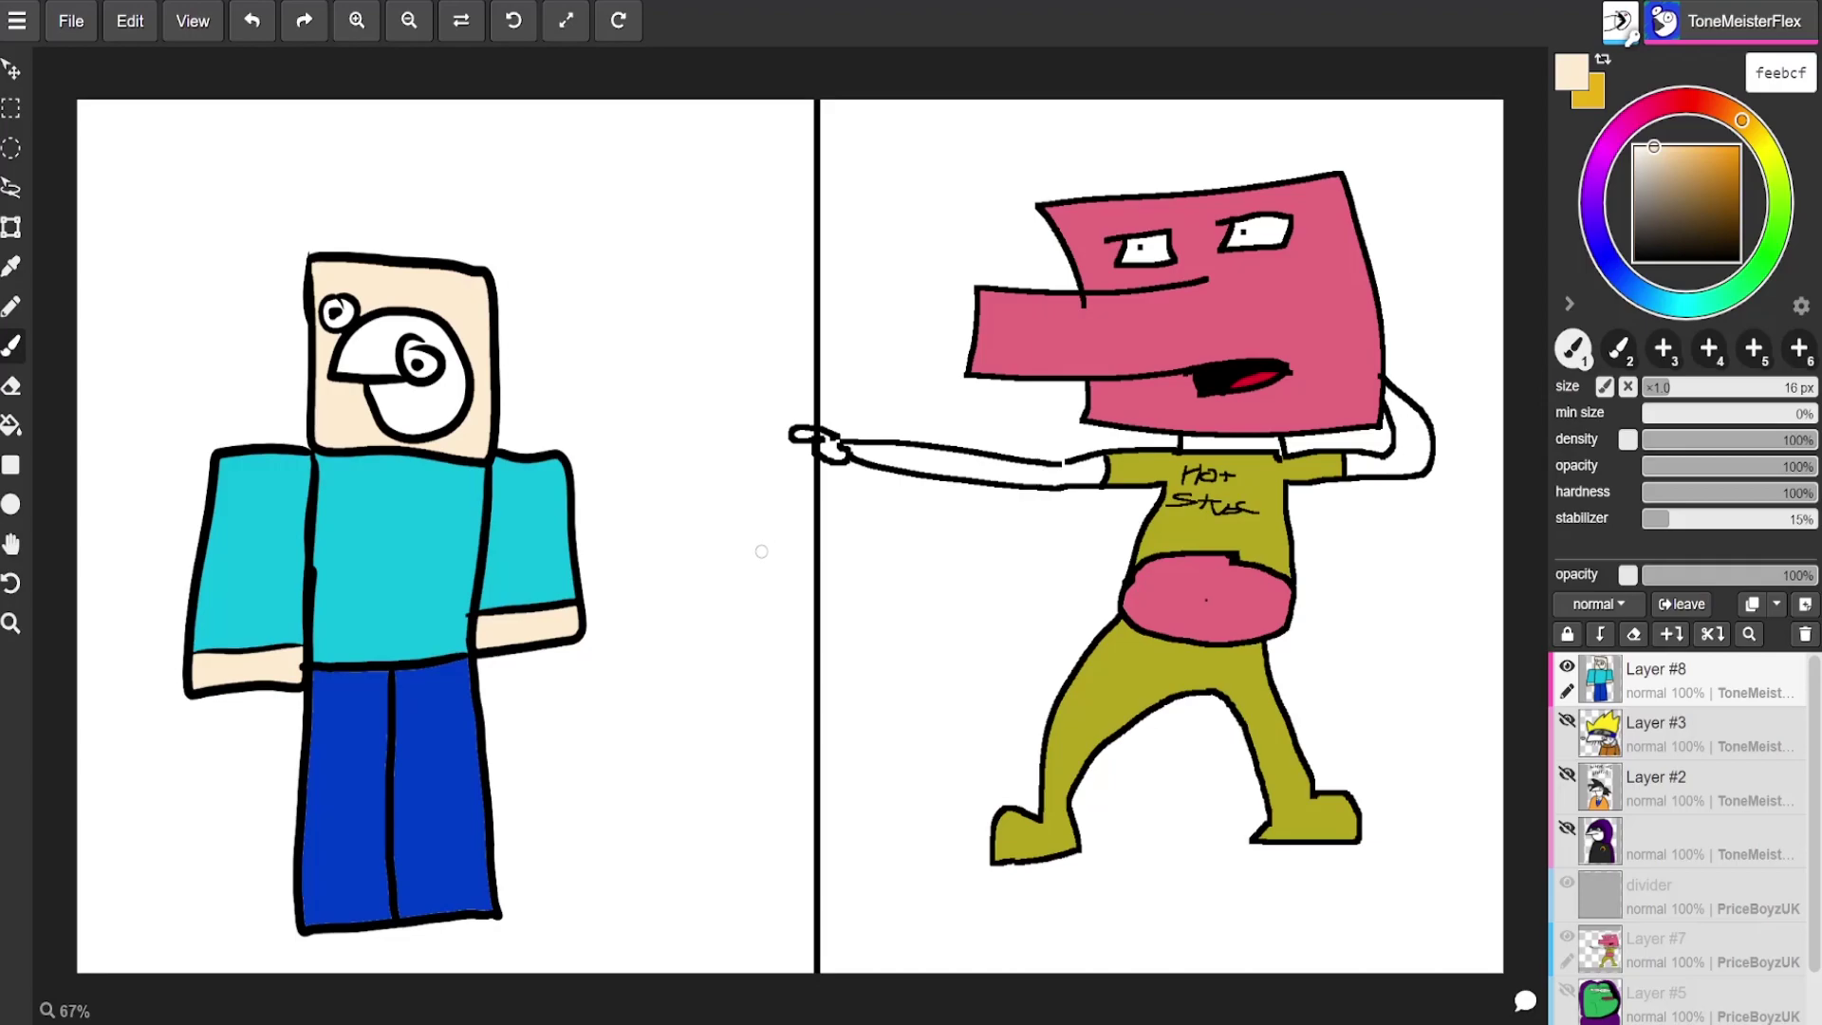
click(1566, 666)
click(1801, 607)
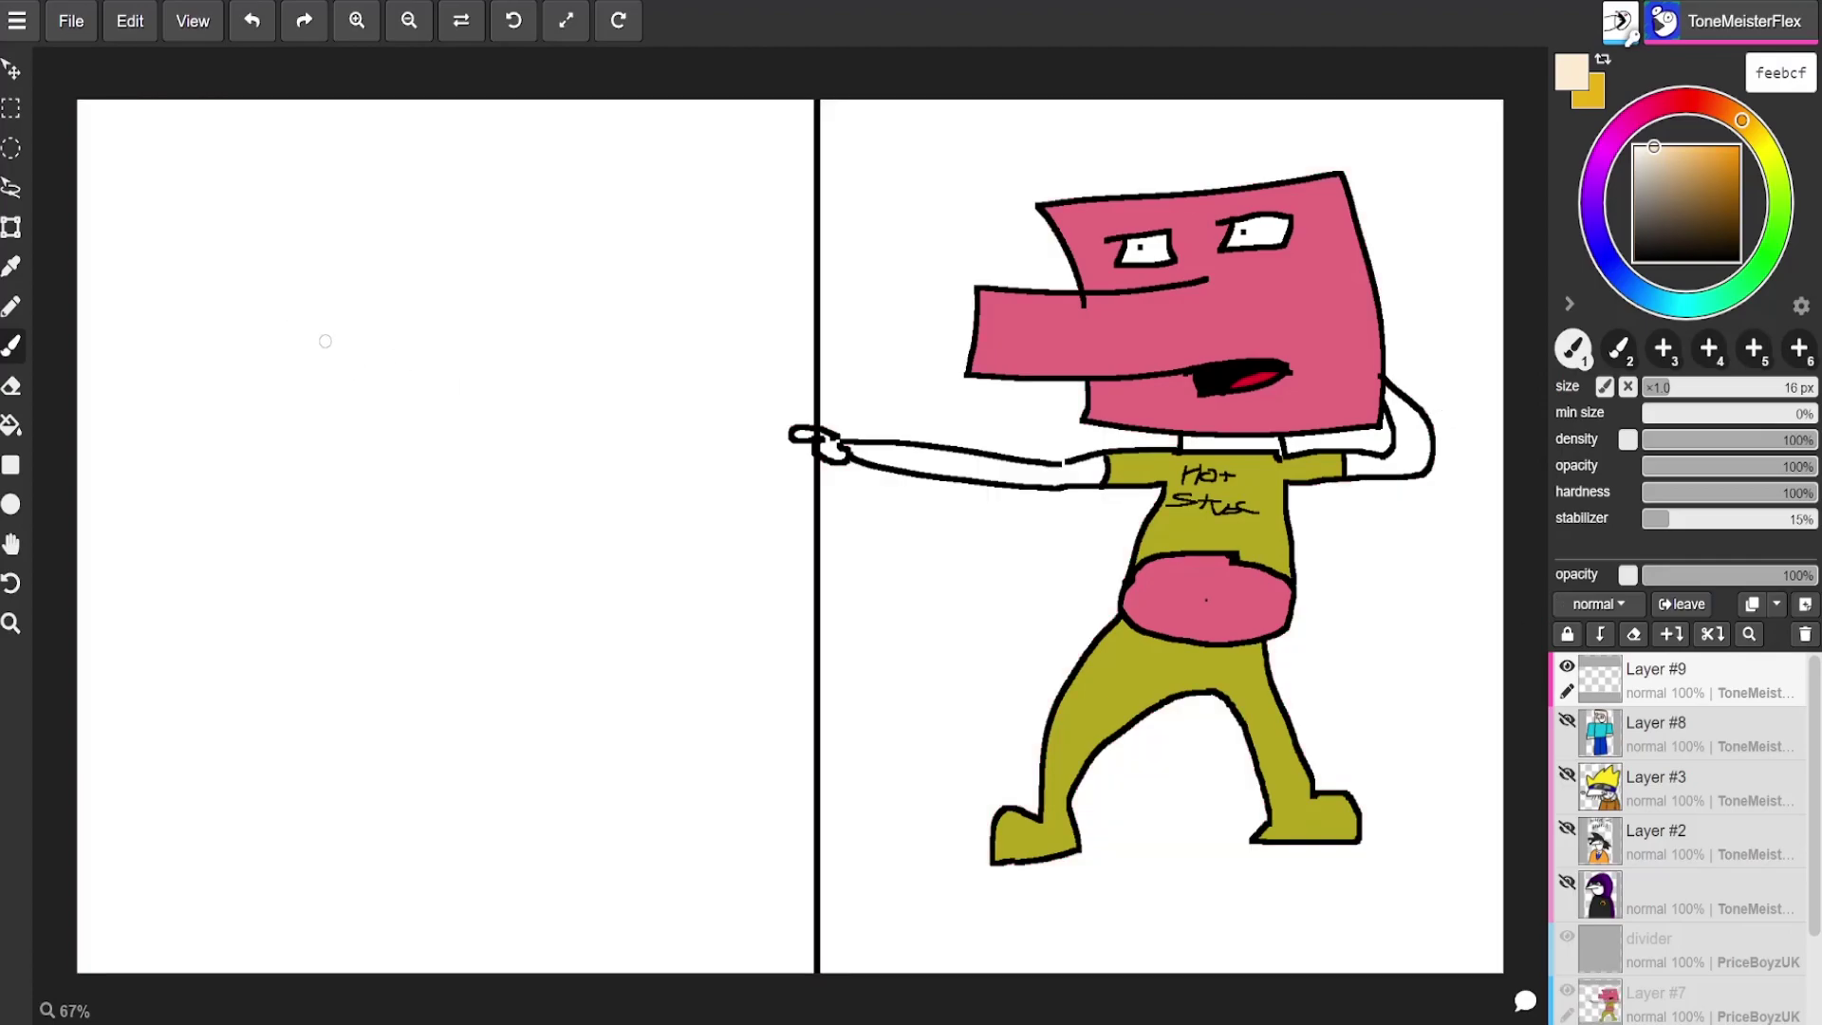
Step: Draw two large round eyes with dot pupils and a slanted open mouth in black 000000
mouse_move(387, 321)
mouse_down()
mouse_move(265, 456)
mouse_move(348, 339)
mouse_up()
key(ctrl+z)
drag(1653, 232, 1630, 263)
mouse_move(396, 272)
mouse_down()
mouse_move(297, 285)
mouse_move(309, 302)
mouse_up()
drag(666, 333, 617, 355)
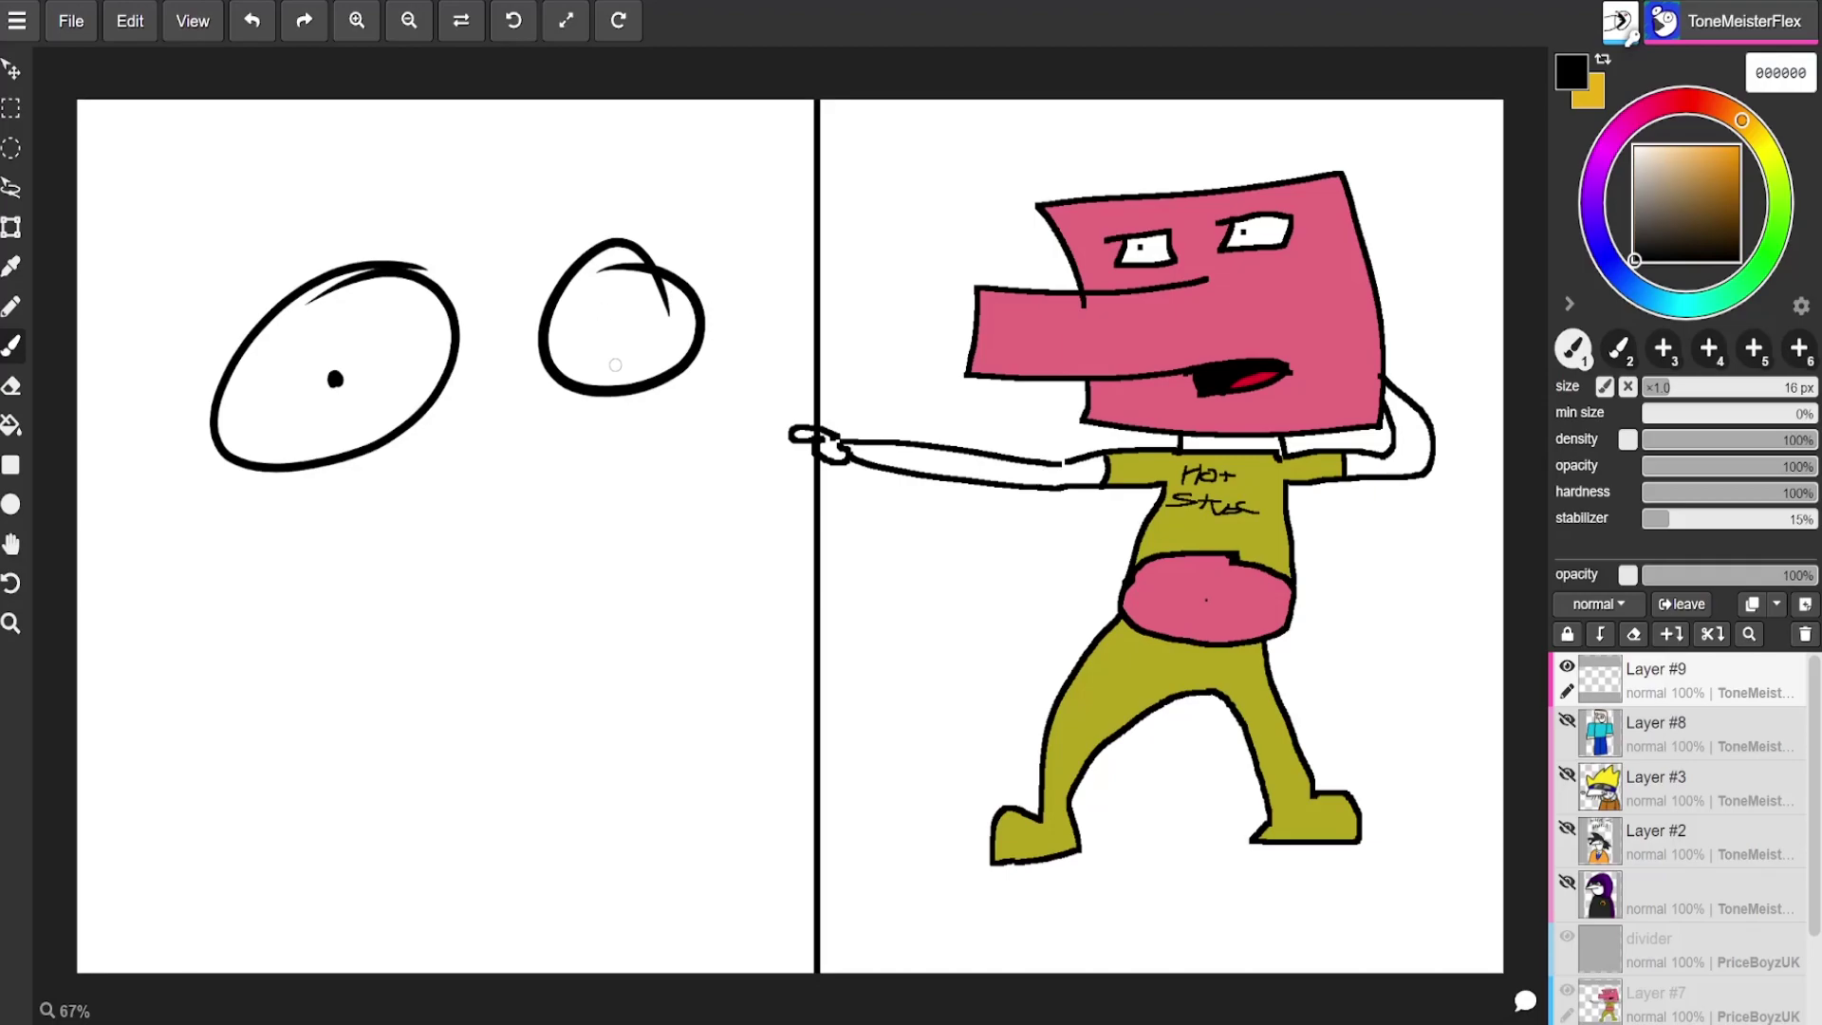
mouse_move(533, 549)
mouse_down()
mouse_move(346, 628)
mouse_move(406, 704)
mouse_move(571, 600)
mouse_move(481, 544)
mouse_up()
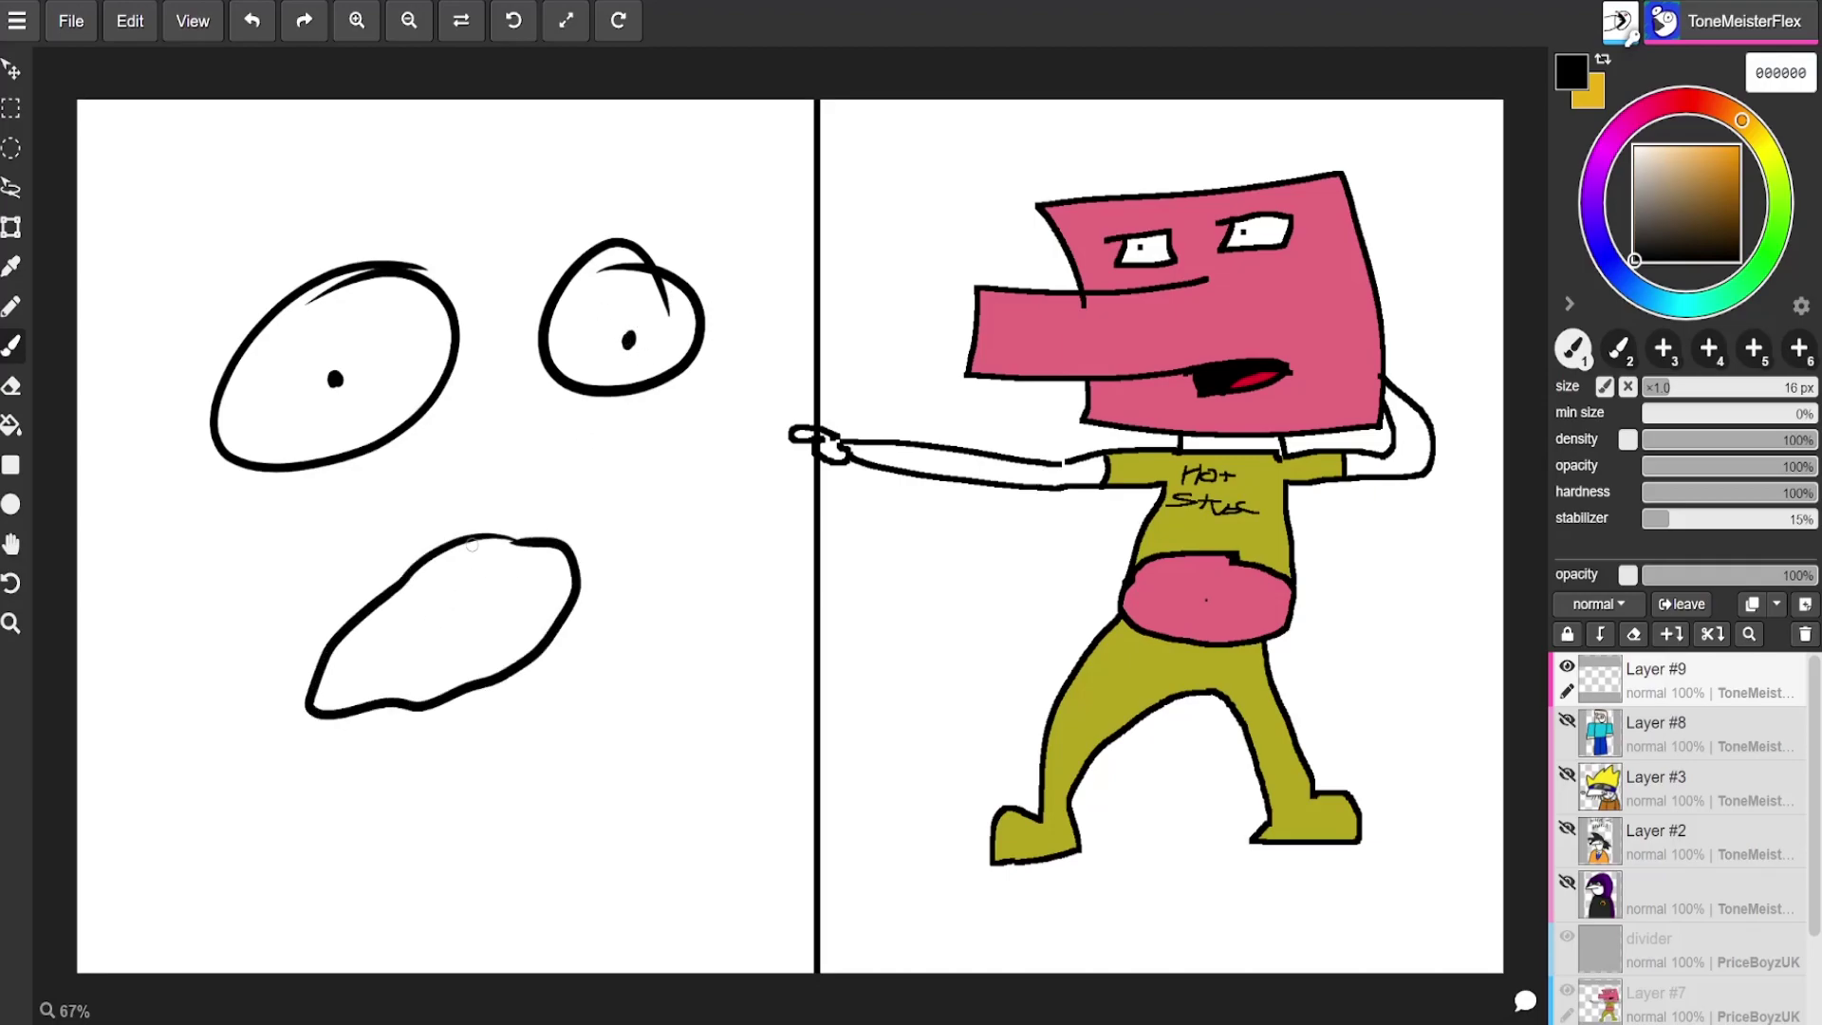
Step: Draw a large head outline around the face and two body lines running down to the canvas edge
mouse_move(235, 242)
mouse_down()
mouse_move(211, 676)
mouse_move(675, 514)
mouse_move(458, 213)
mouse_move(180, 302)
mouse_up()
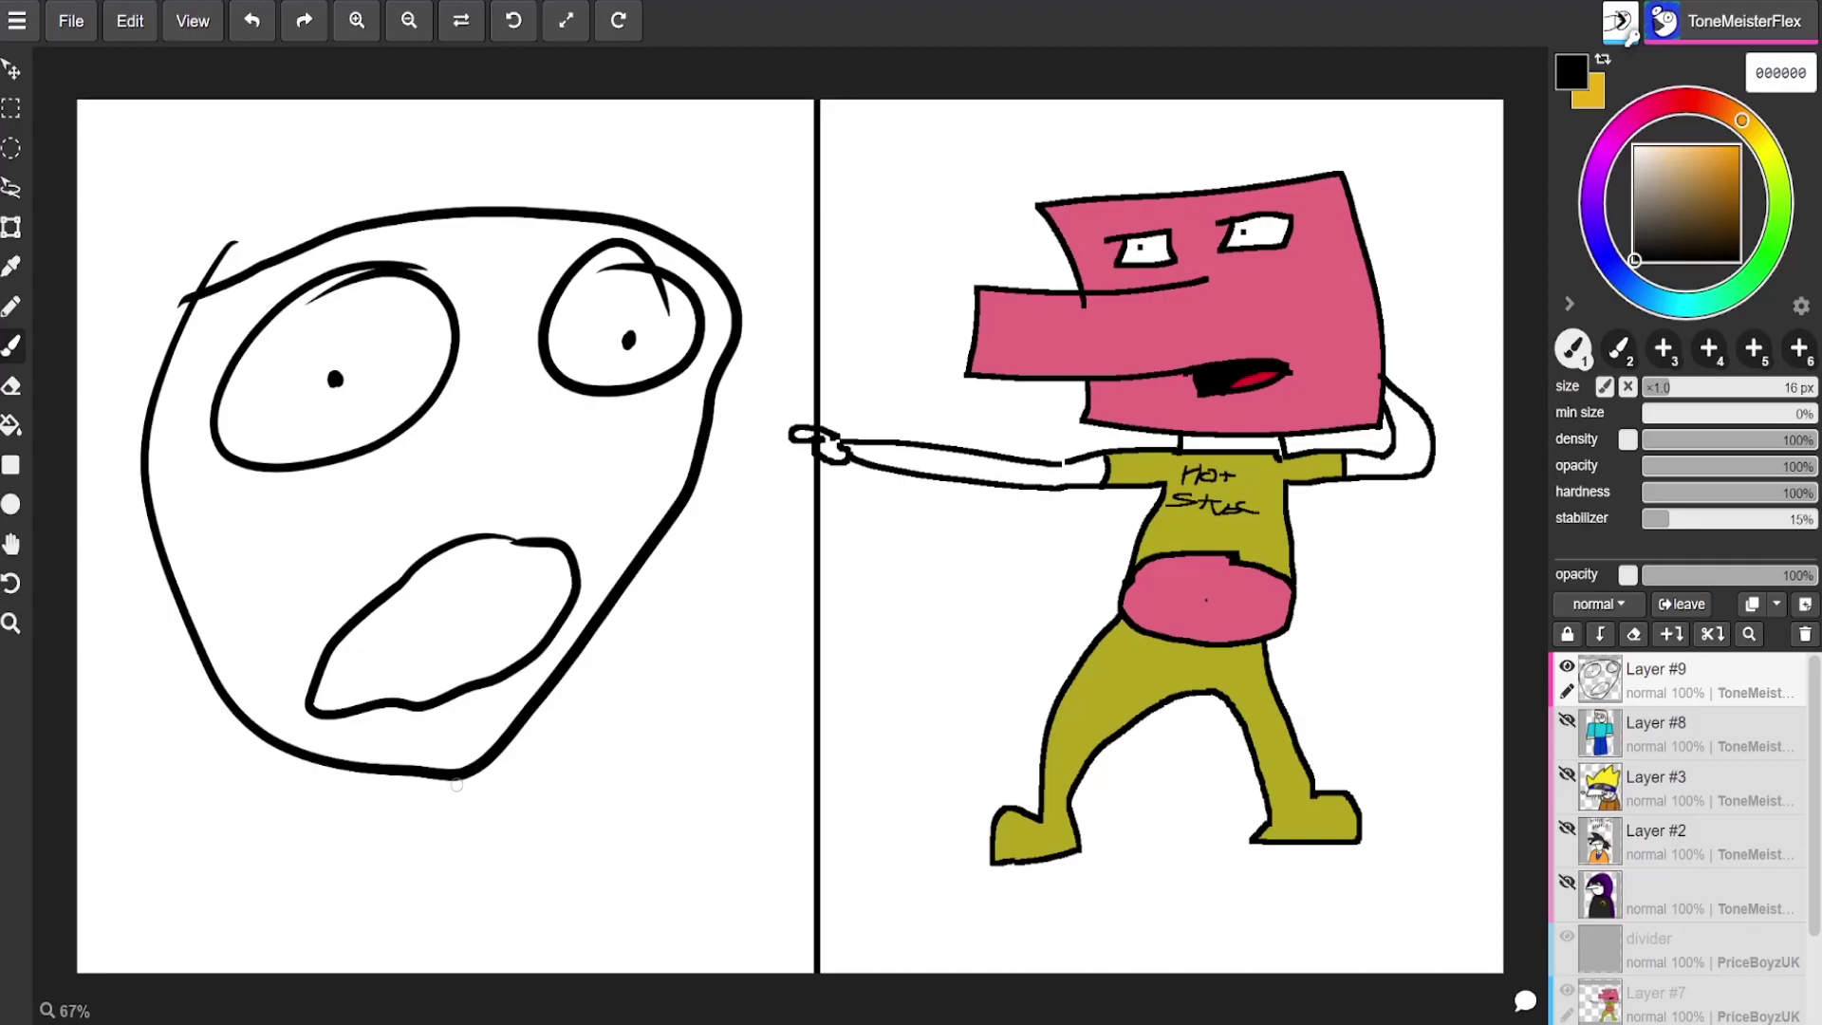
drag(371, 776, 321, 972)
drag(518, 740, 575, 969)
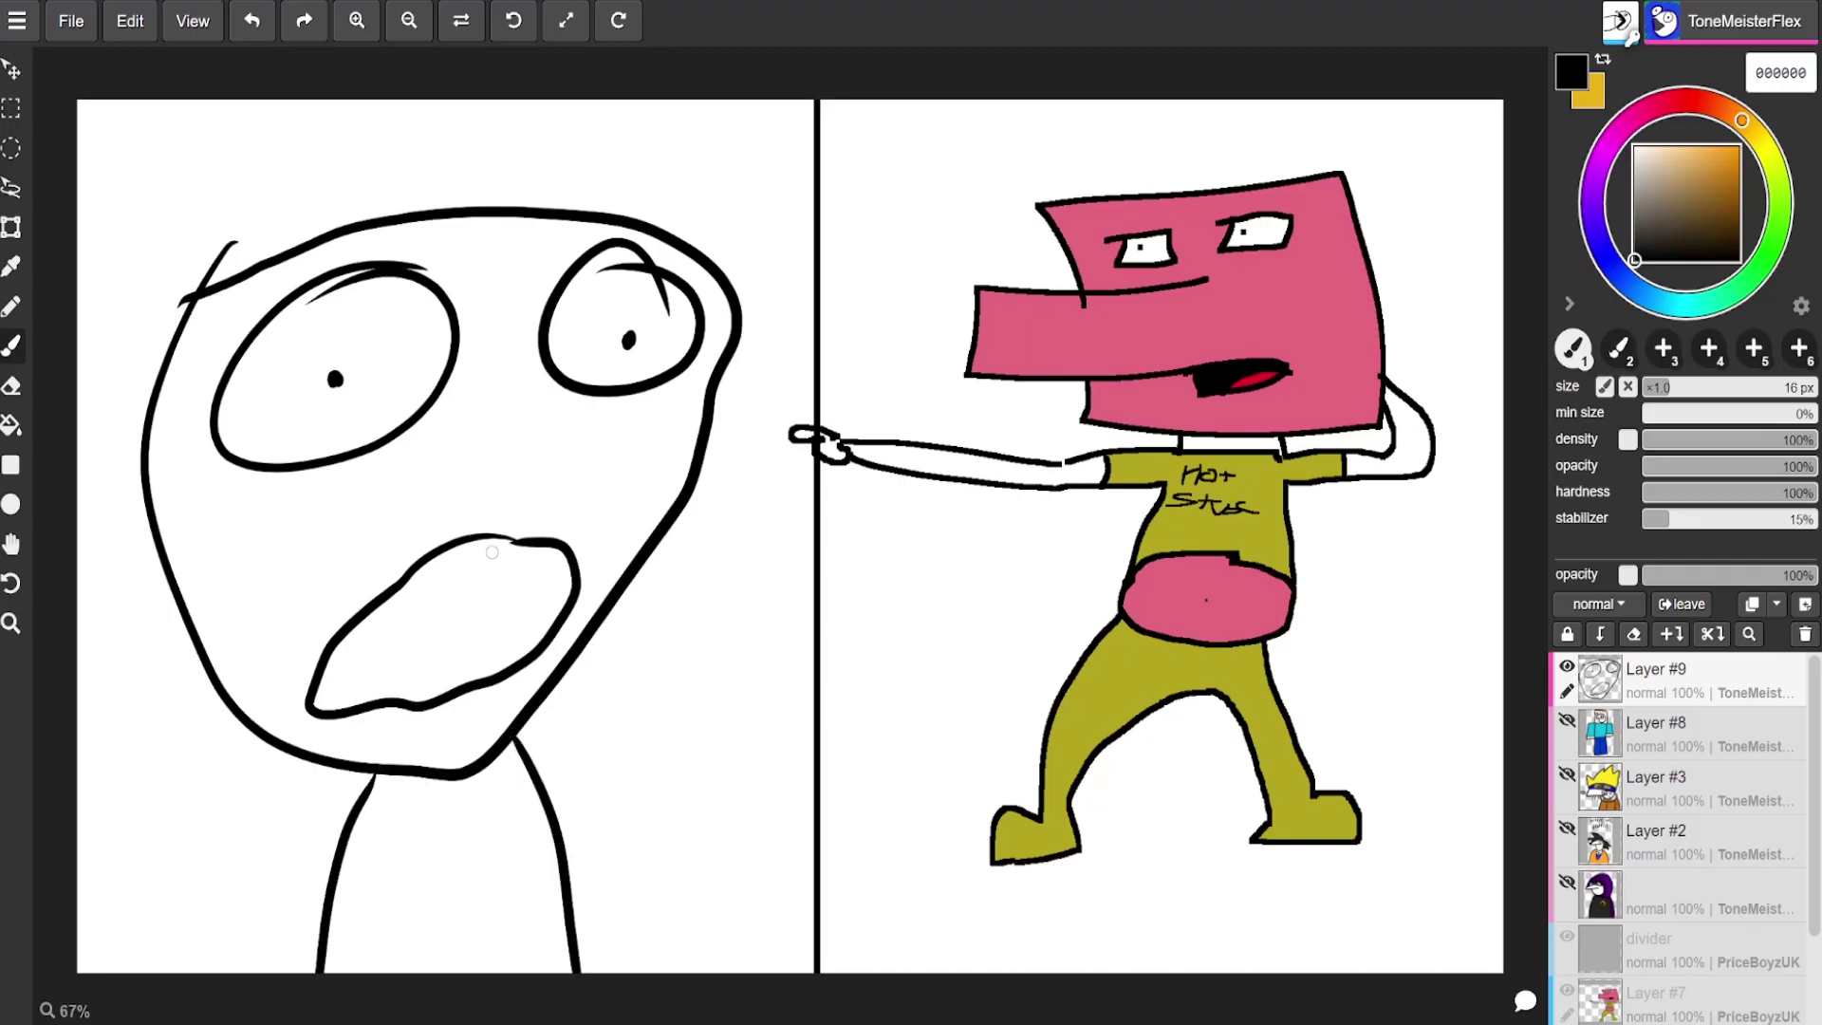
Step: Add facial details: teeth and tongue lines in the mouth, a curved nose, and creases under both eyes
drag(566, 568, 328, 656)
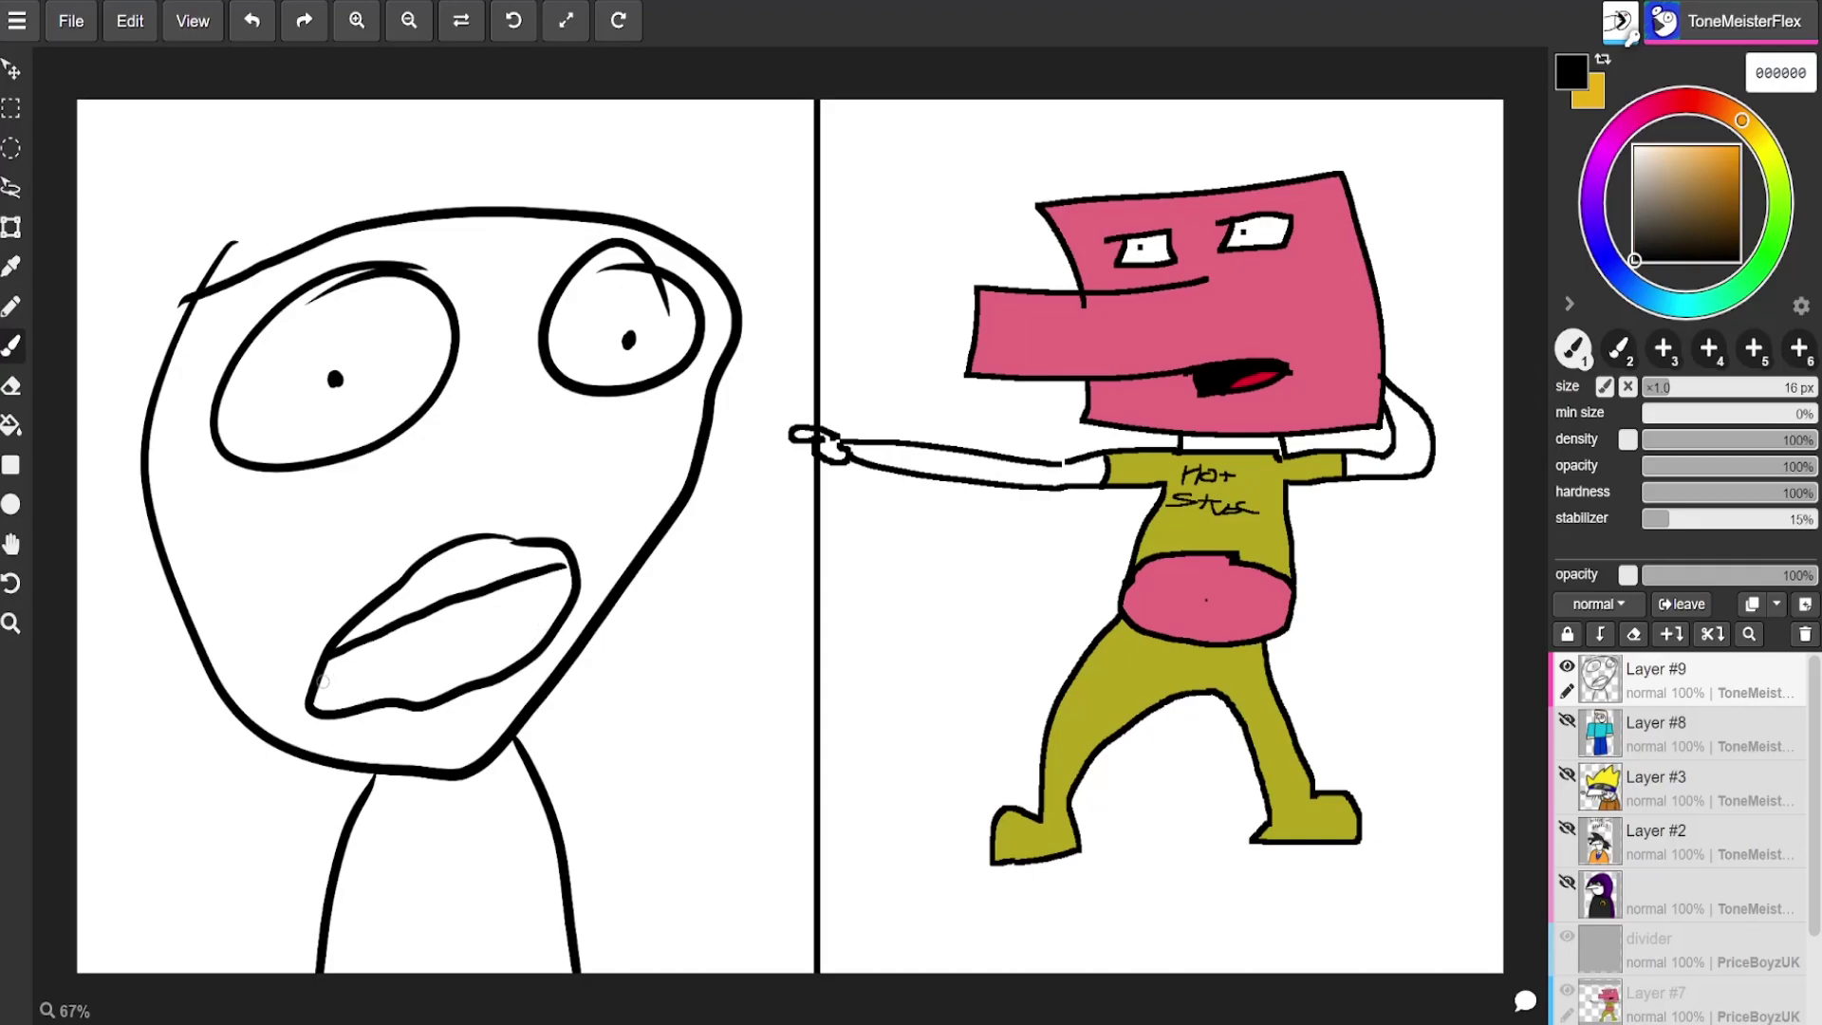
drag(324, 683, 405, 707)
drag(497, 415, 511, 504)
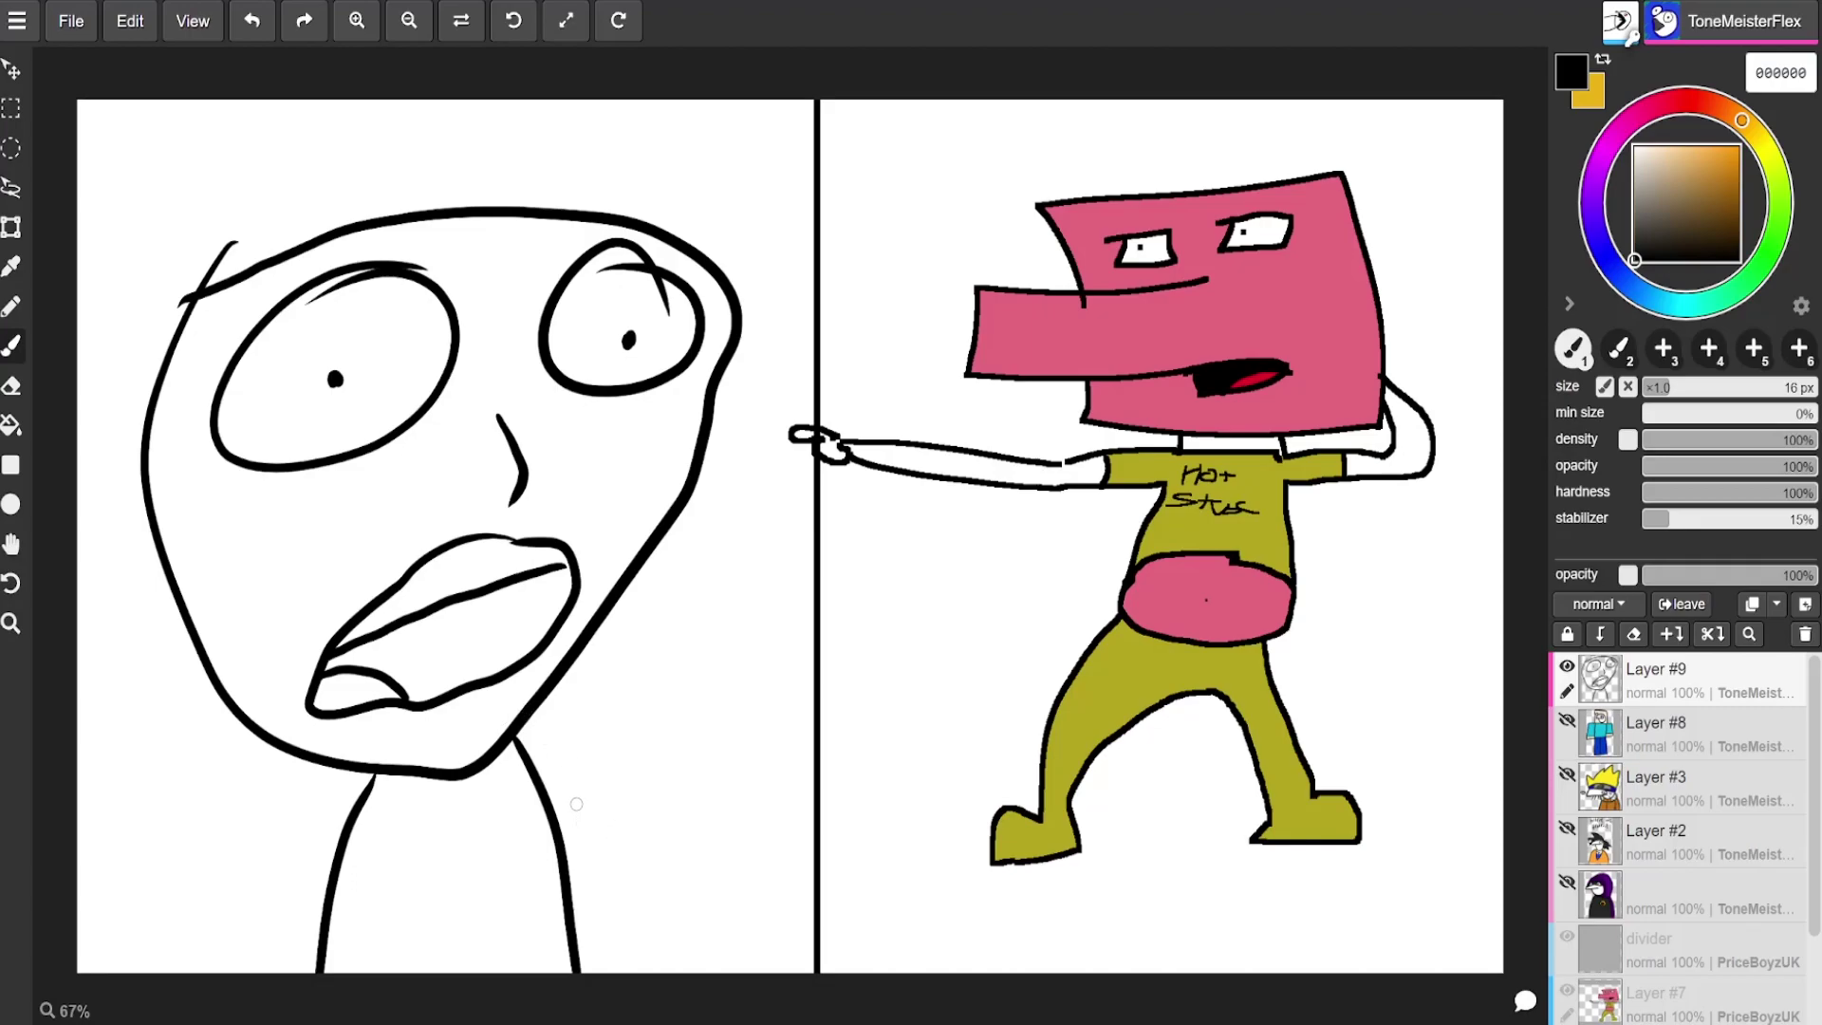
drag(598, 415, 666, 408)
drag(463, 393, 390, 473)
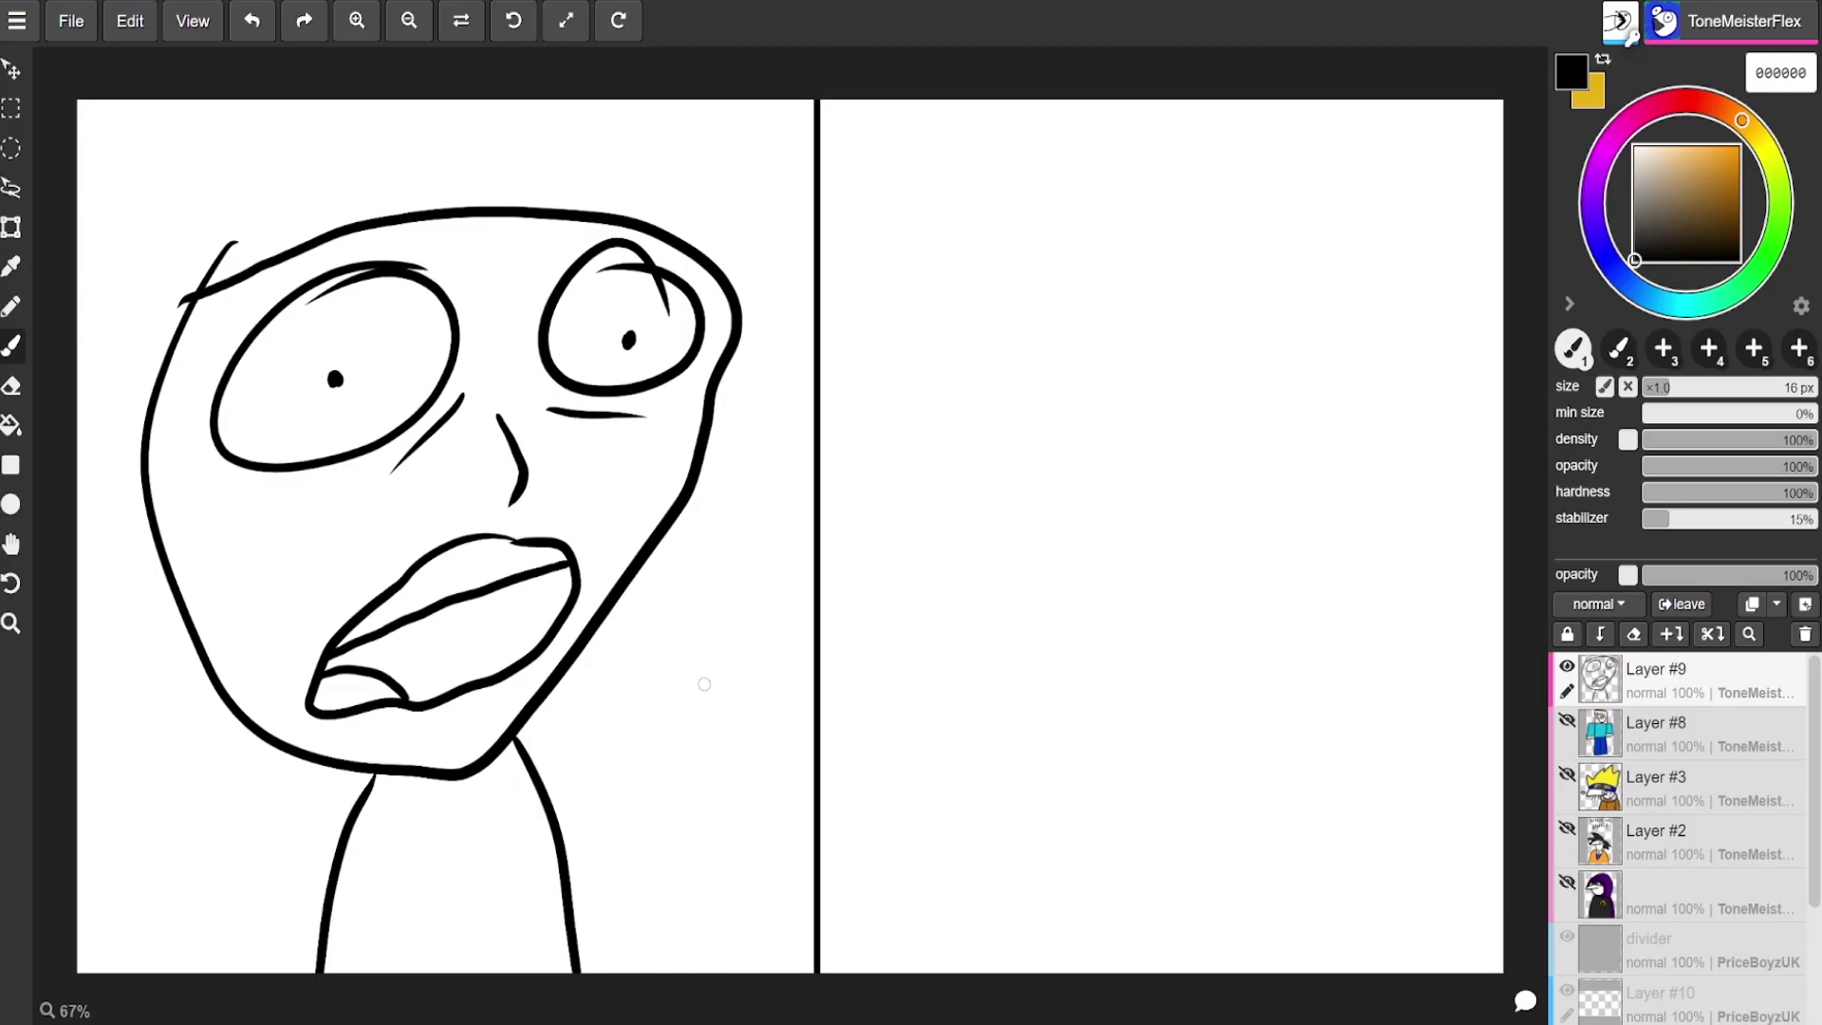
Step: Sketch a small hand-like shape beside the chin and undo its strokes
drag(1101, 266, 1160, 363)
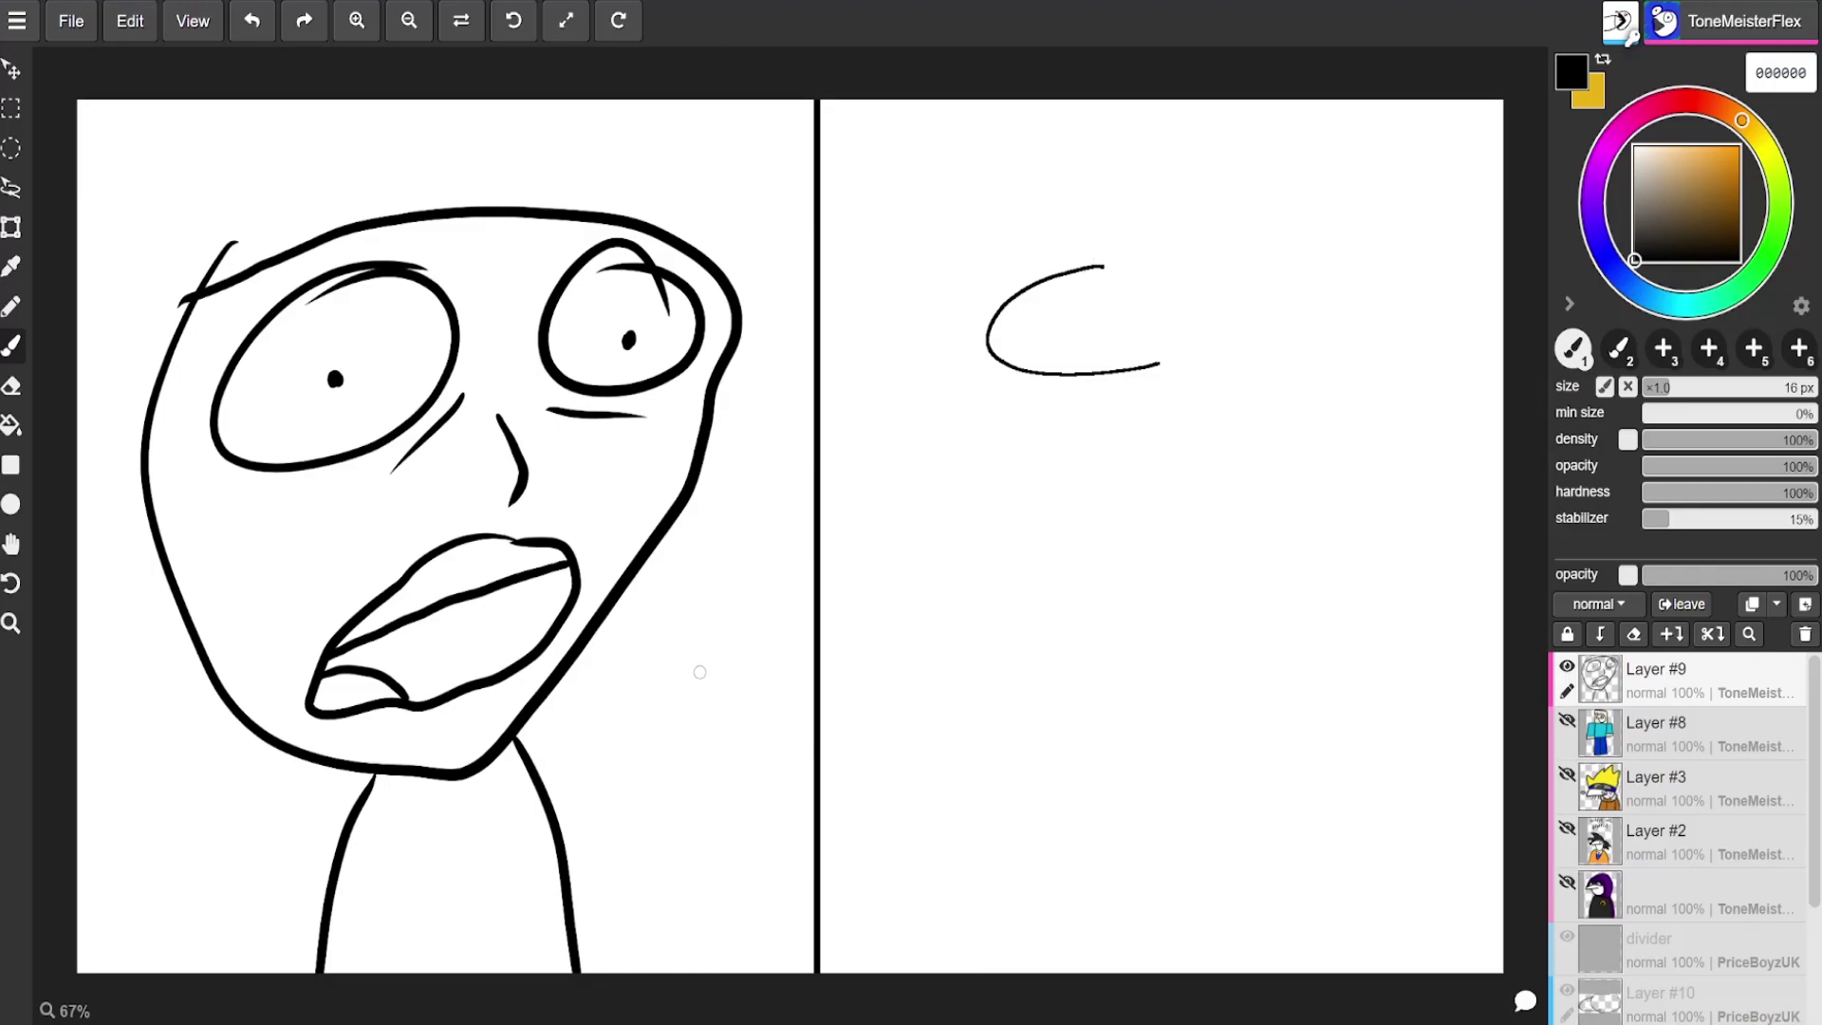
mouse_move(686, 619)
mouse_down()
mouse_move(660, 646)
mouse_move(754, 635)
mouse_move(736, 679)
mouse_move(695, 683)
mouse_move(739, 689)
mouse_up()
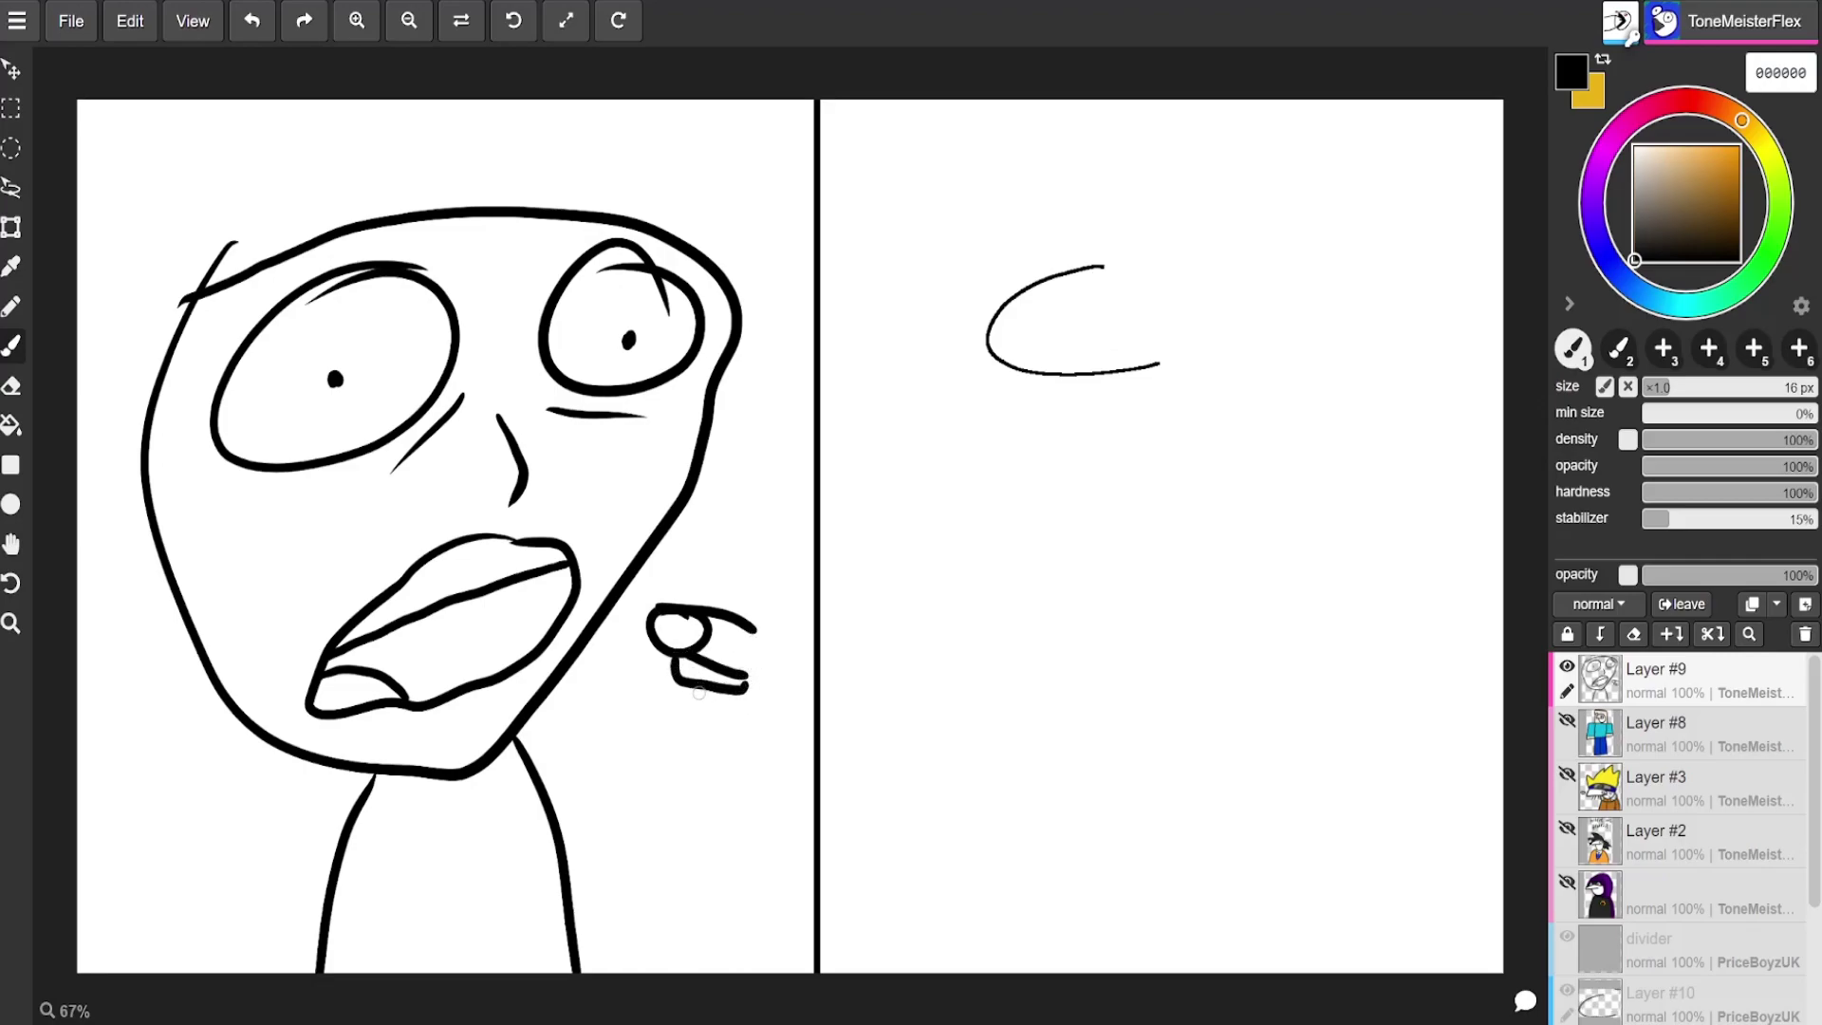
key(ctrl+z)
key(ctrl+z)
key(ctrl+z)
key(ctrl+z)
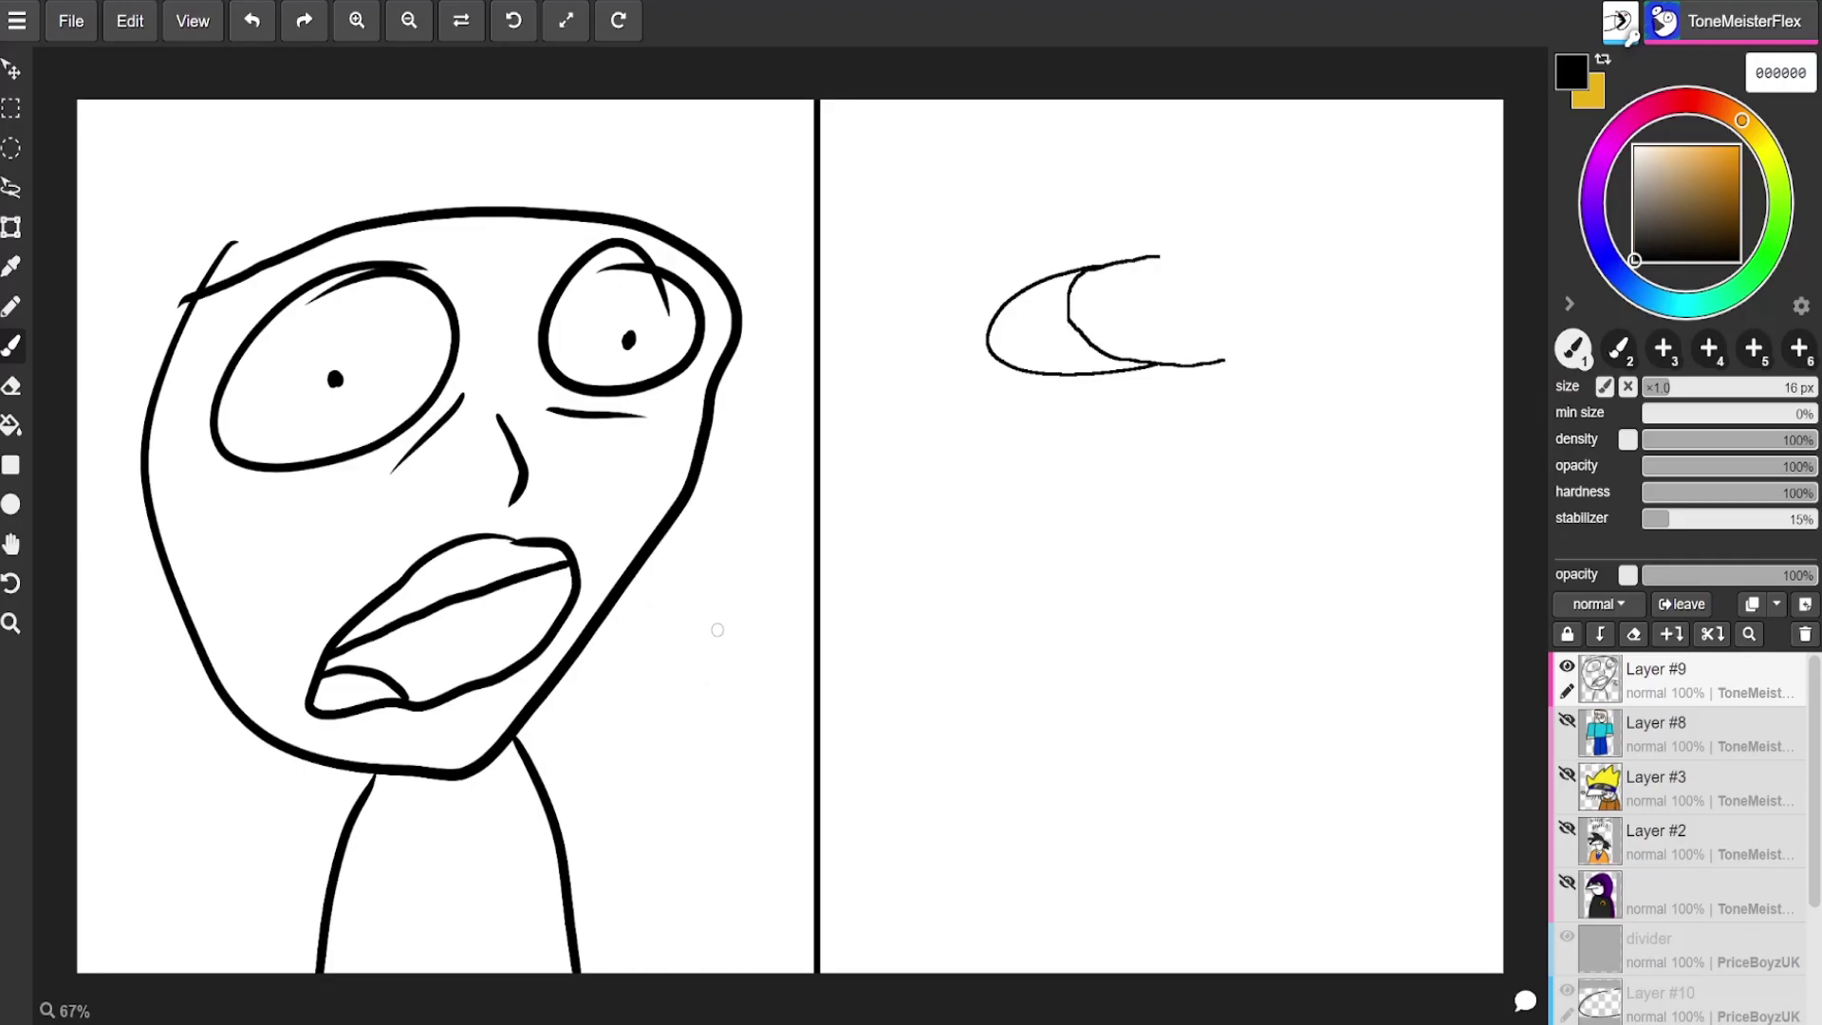
Step: Doodle a small figure with round features and short limbs beside the large head's chin, against the divider
mouse_move(707, 610)
mouse_down()
mouse_move(701, 664)
mouse_move(687, 643)
mouse_move(806, 688)
mouse_up()
mouse_move(688, 644)
mouse_down()
mouse_move(684, 599)
mouse_move(721, 592)
mouse_move(814, 688)
mouse_up()
mouse_move(718, 595)
mouse_down()
mouse_move(787, 605)
mouse_move(776, 571)
mouse_move(806, 596)
mouse_move(795, 707)
mouse_move(817, 690)
mouse_move(791, 712)
mouse_up()
click(789, 576)
click(808, 584)
drag(785, 687, 811, 711)
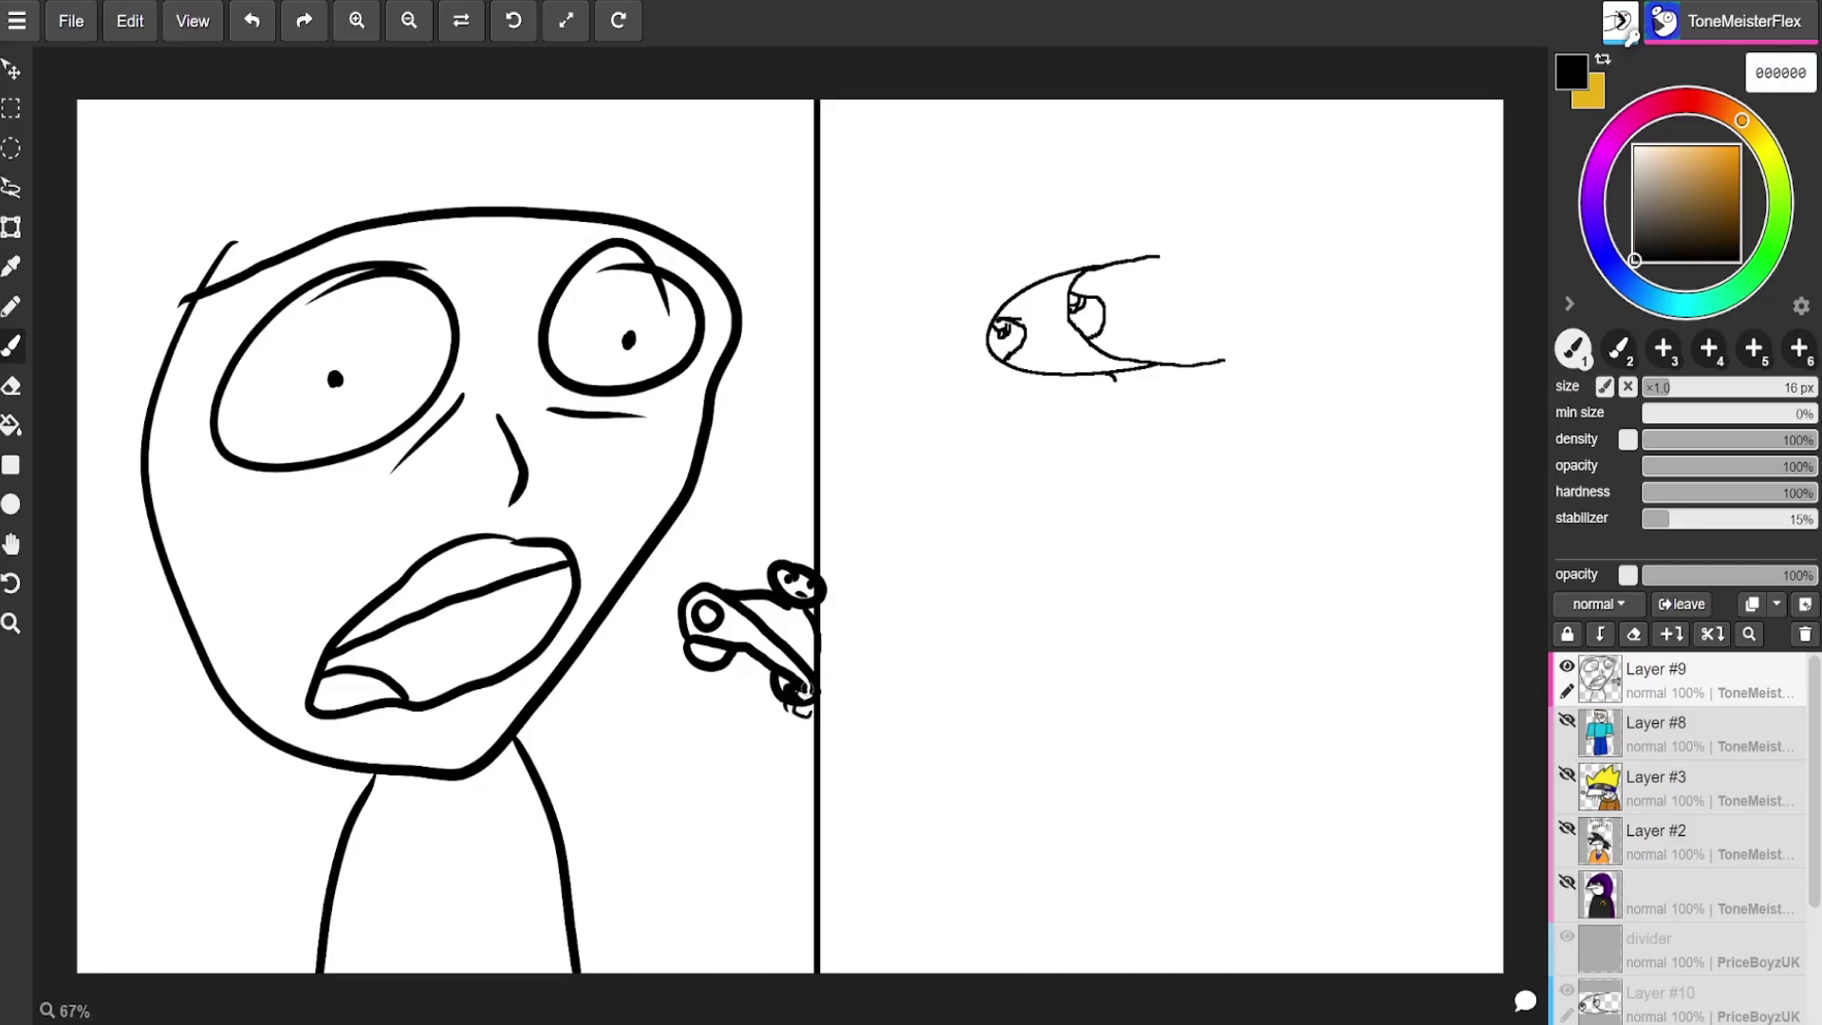
mouse_move(737, 654)
mouse_down()
mouse_move(767, 719)
mouse_move(797, 711)
mouse_move(728, 719)
mouse_move(732, 736)
mouse_move(791, 731)
mouse_up()
mouse_move(794, 723)
mouse_down()
mouse_move(785, 750)
mouse_move(820, 723)
mouse_move(798, 720)
mouse_up()
key(ctrl+z)
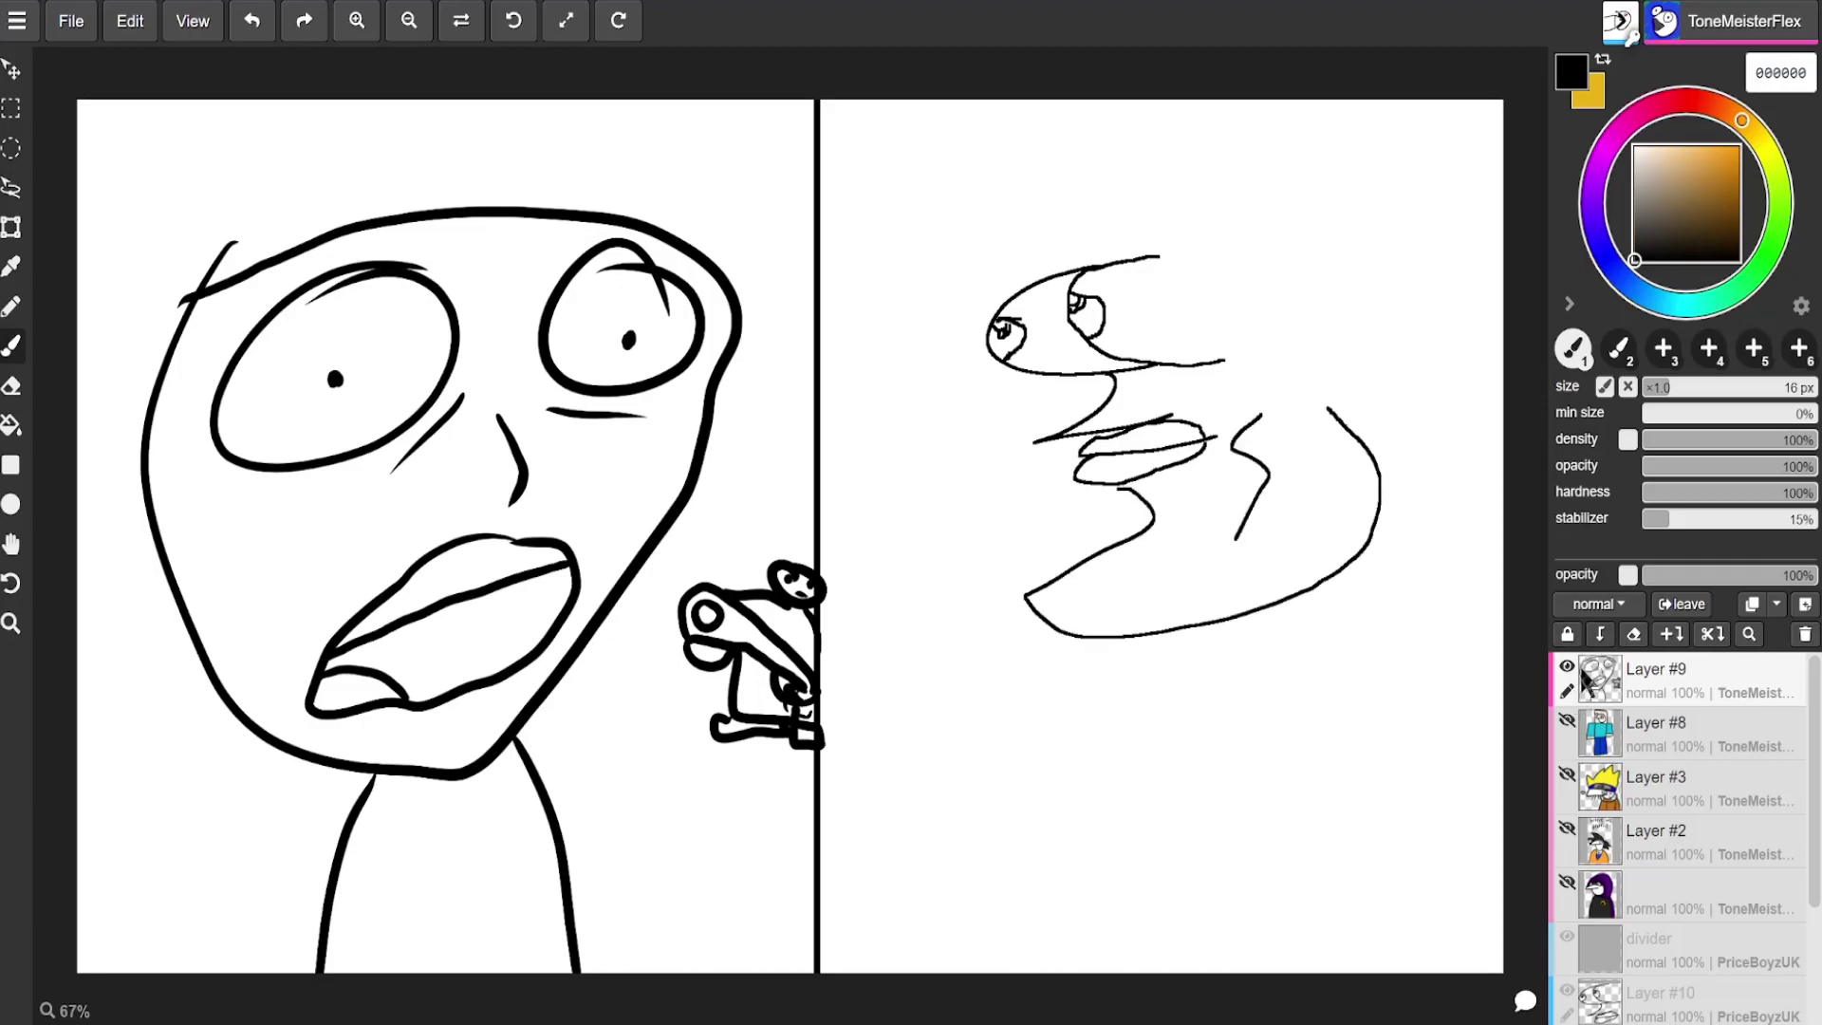
Step: Hide Layer #9 and add a new blank layer above it
click(1566, 668)
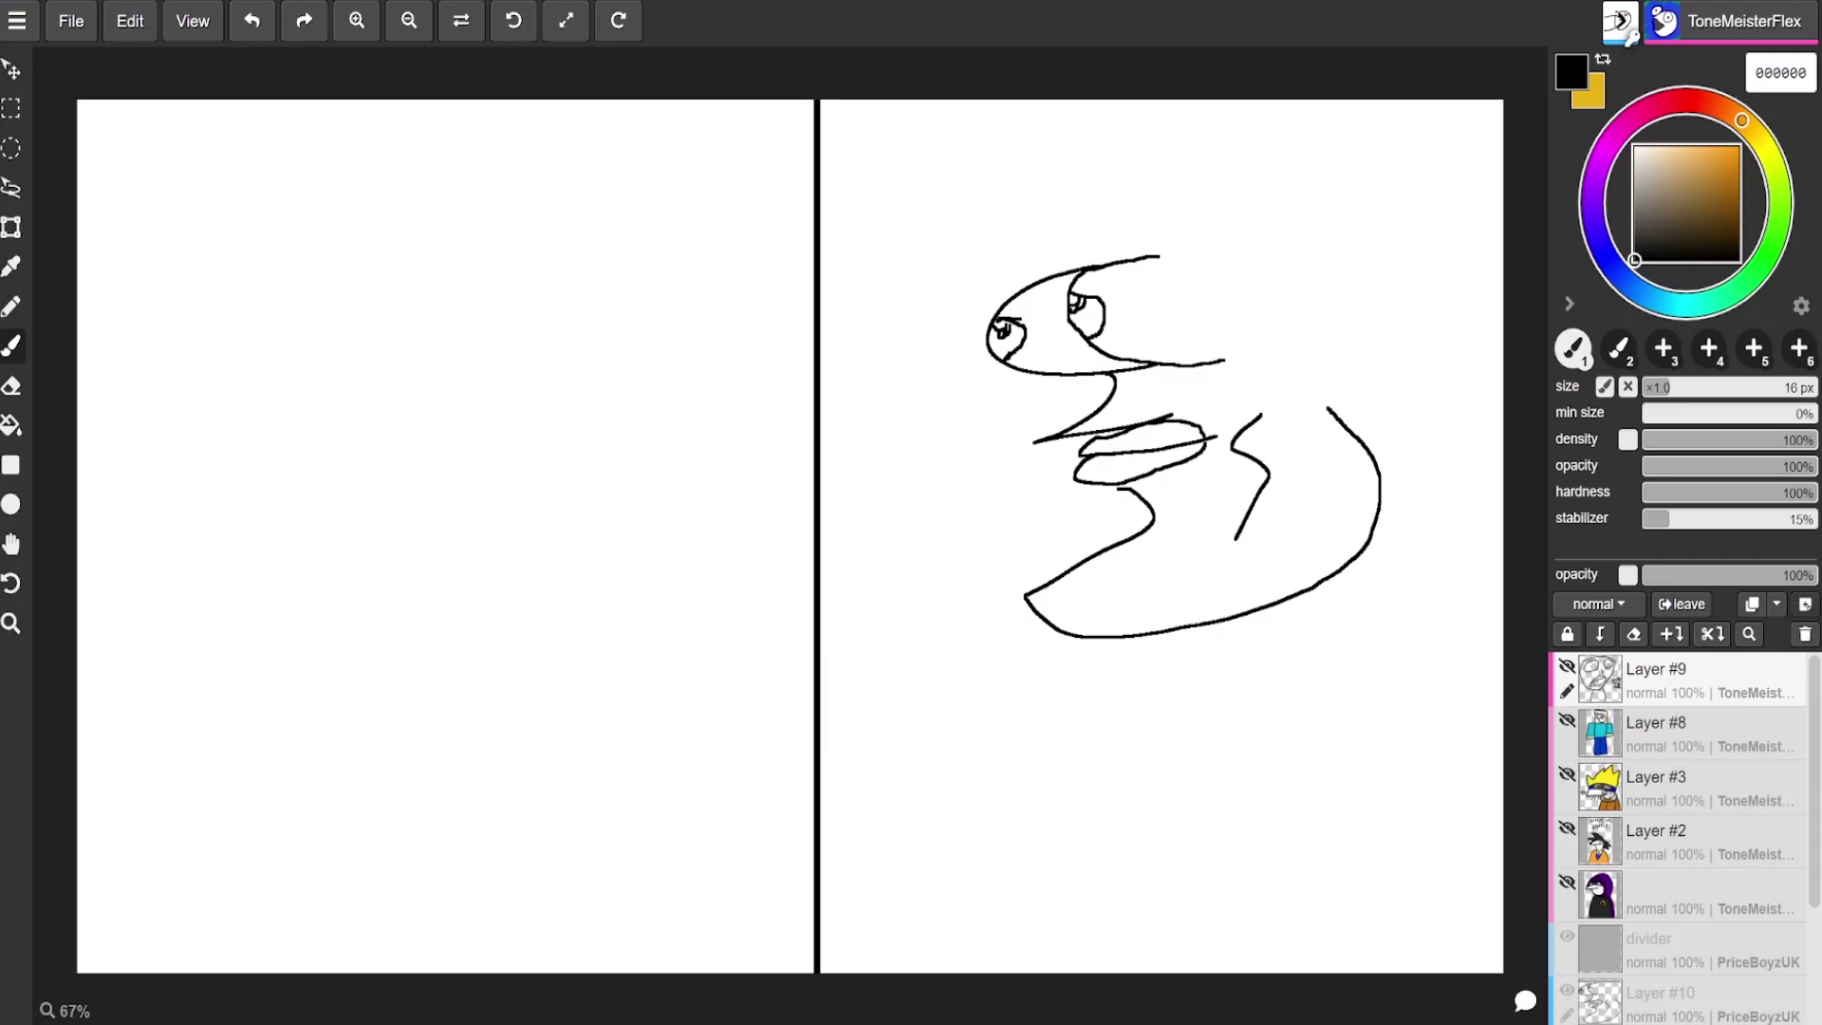
click(1804, 603)
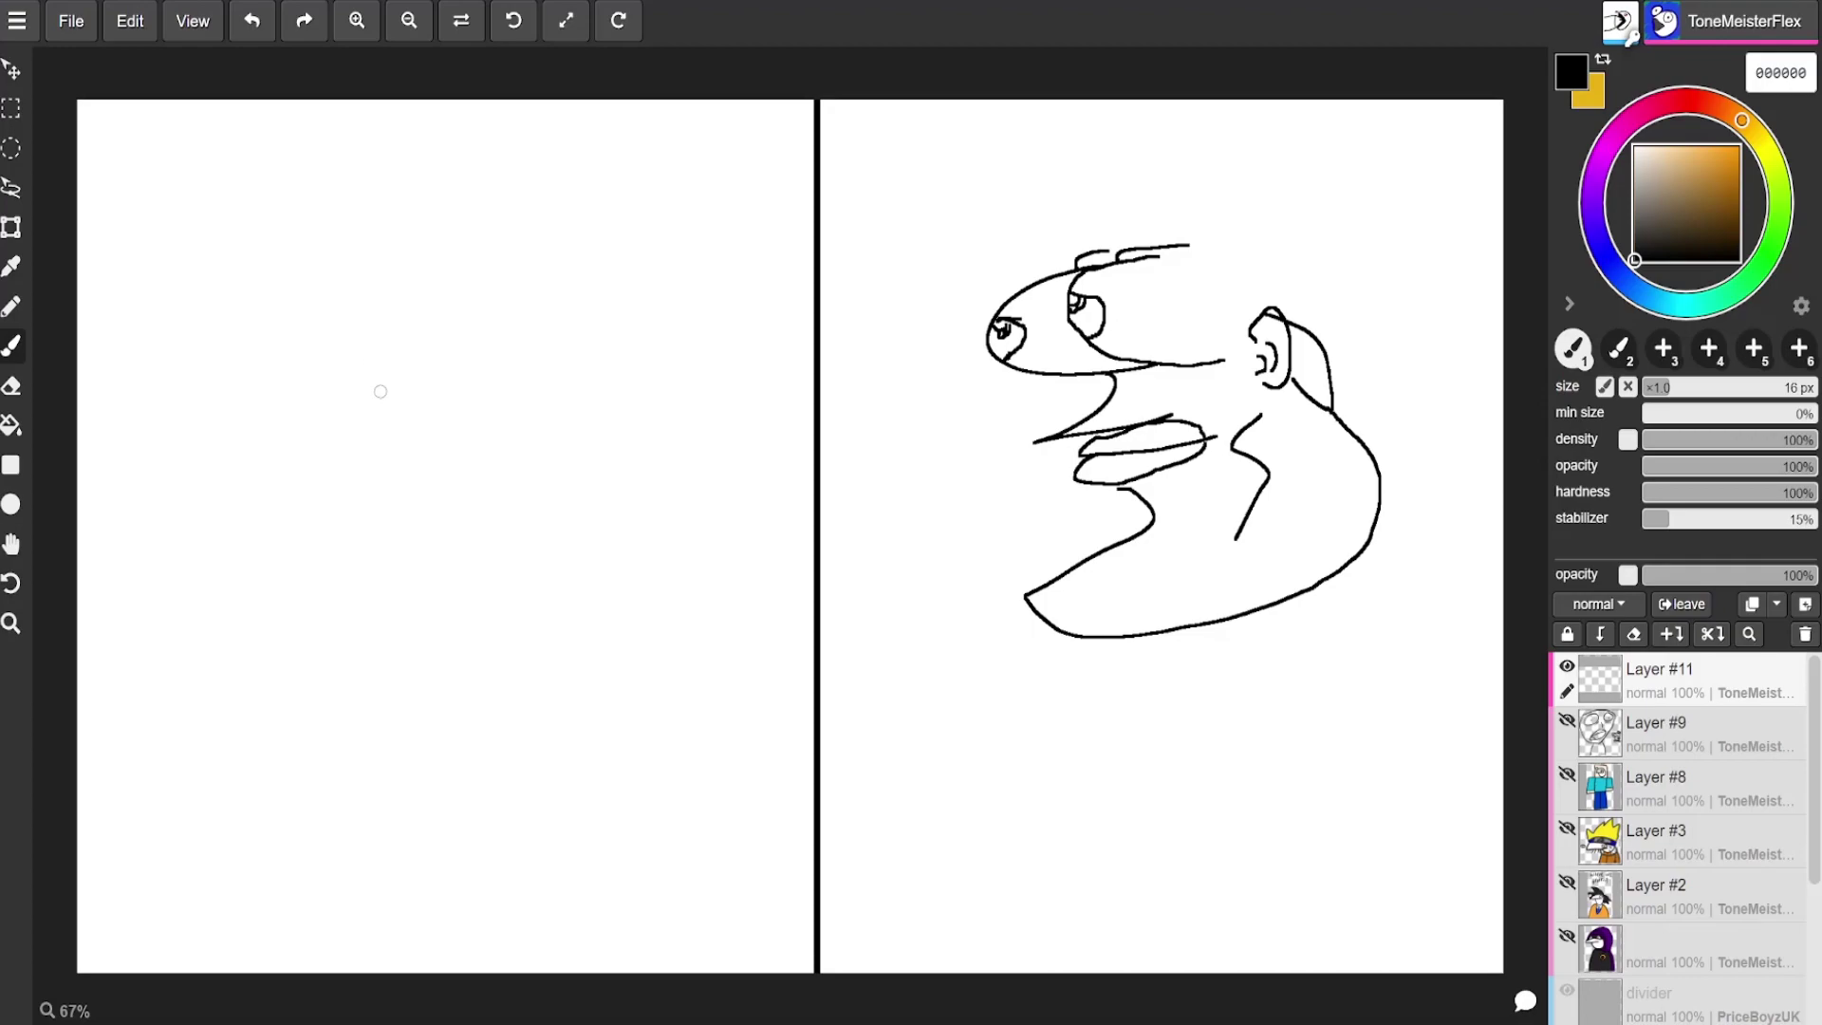
Step: Sketch a round head with two curved eye strokes and undo it
mouse_move(420, 287)
mouse_down()
mouse_move(446, 315)
mouse_move(328, 325)
mouse_move(377, 422)
mouse_move(337, 432)
mouse_up()
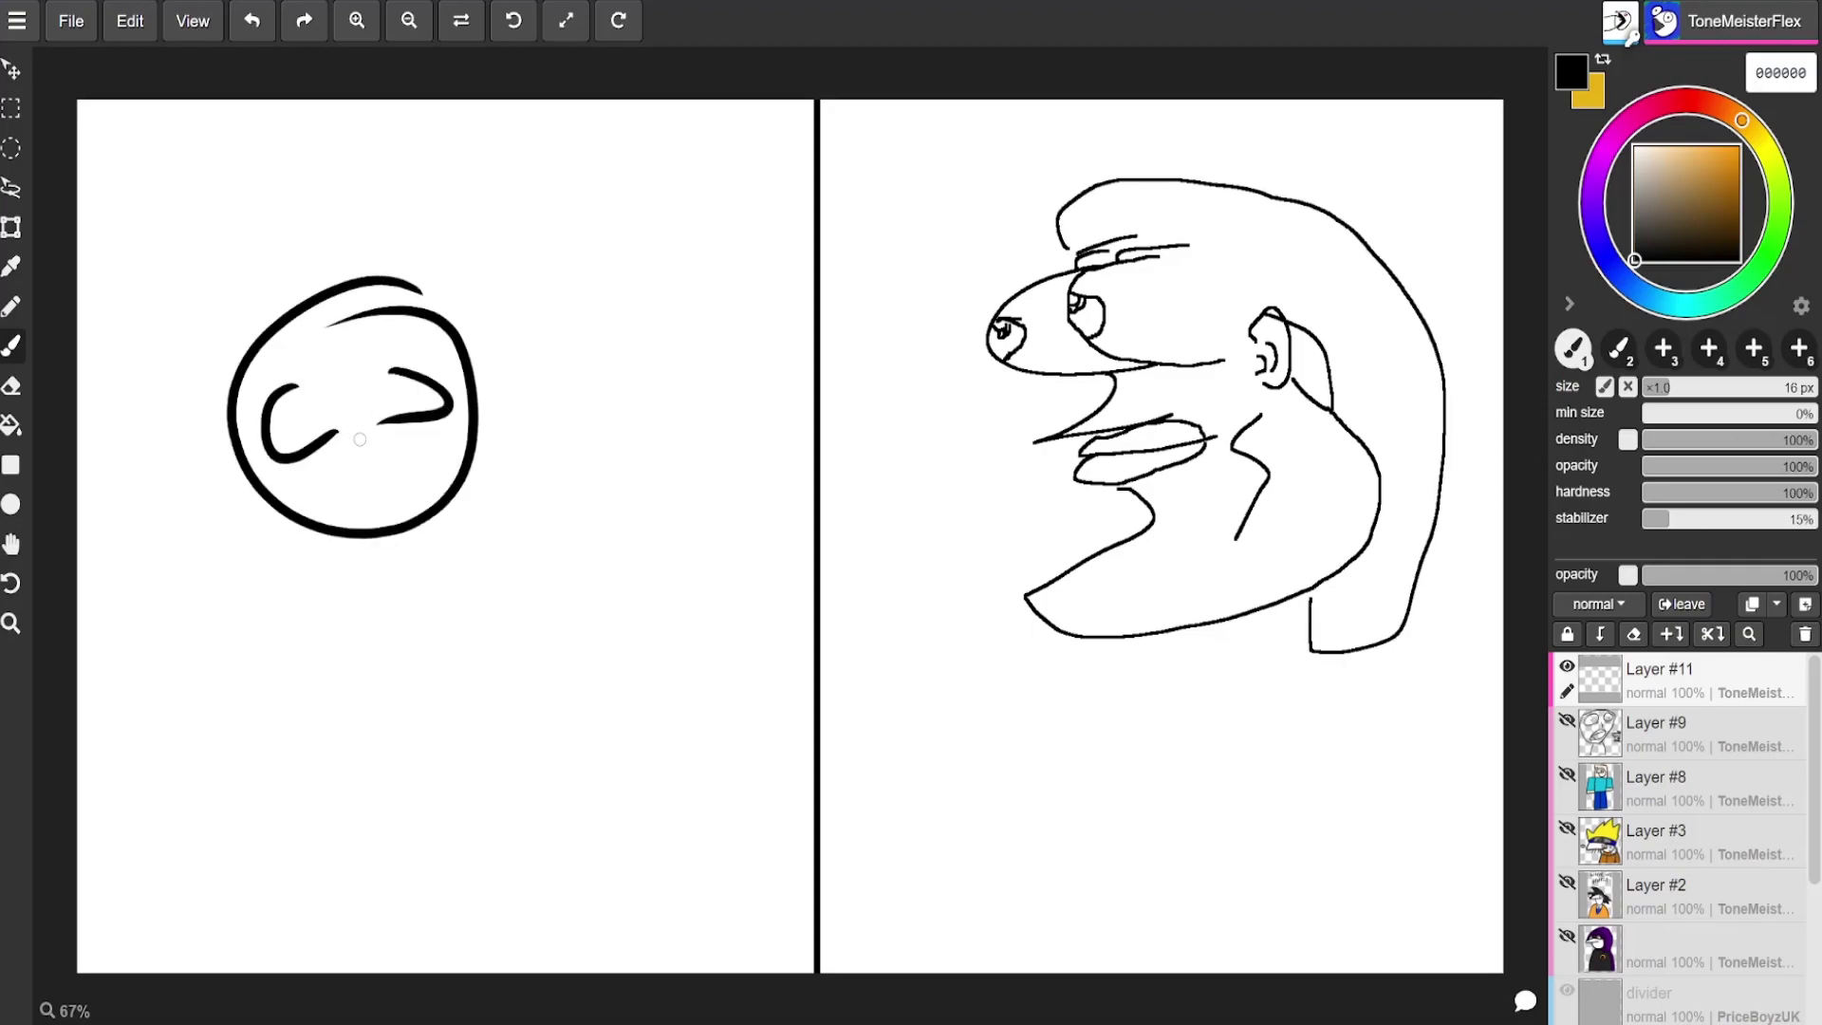
key(ctrl+z)
key(ctrl+z)
key(ctrl+z)
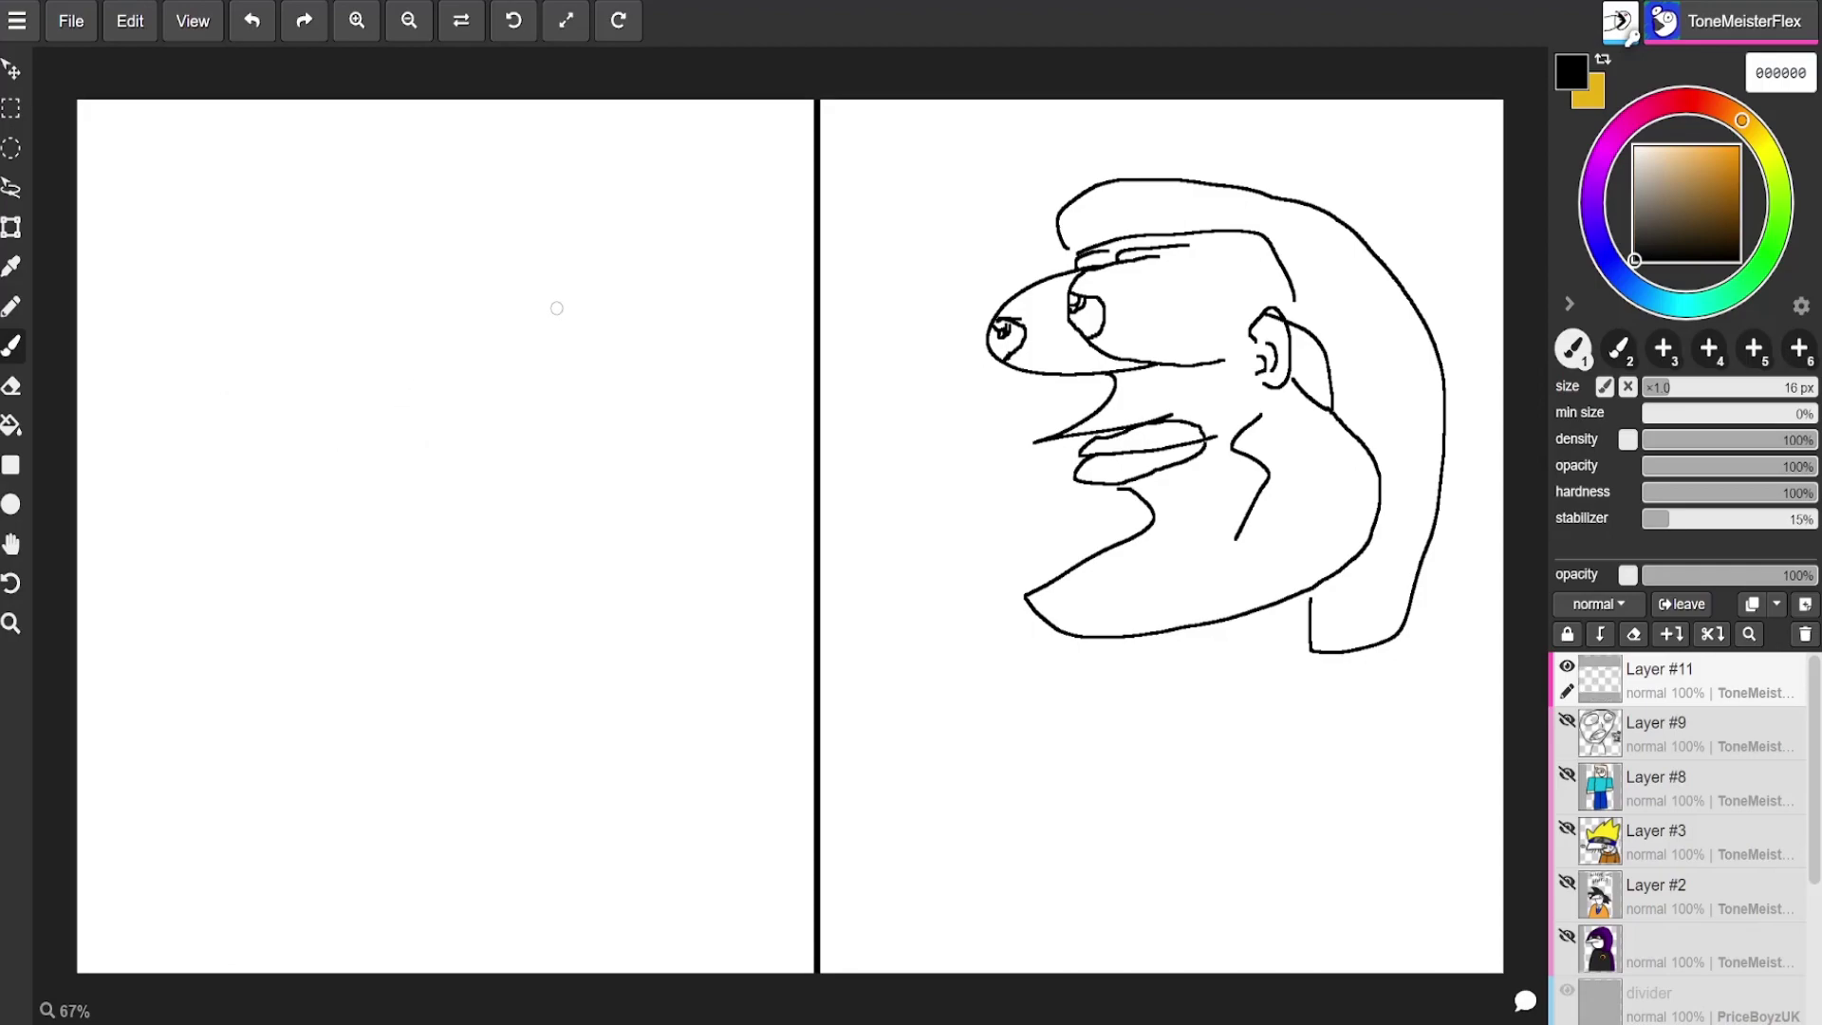
Step: Sketch a rounded head with a protruding jaw and two eyes, and undo some of the eye strokes
mouse_move(318, 316)
mouse_down()
mouse_move(541, 500)
mouse_move(480, 434)
mouse_move(509, 326)
mouse_move(557, 321)
mouse_move(408, 236)
mouse_move(301, 340)
mouse_up()
mouse_move(445, 285)
mouse_down()
mouse_move(457, 363)
mouse_move(436, 363)
mouse_move(469, 329)
mouse_up()
drag(352, 312, 351, 387)
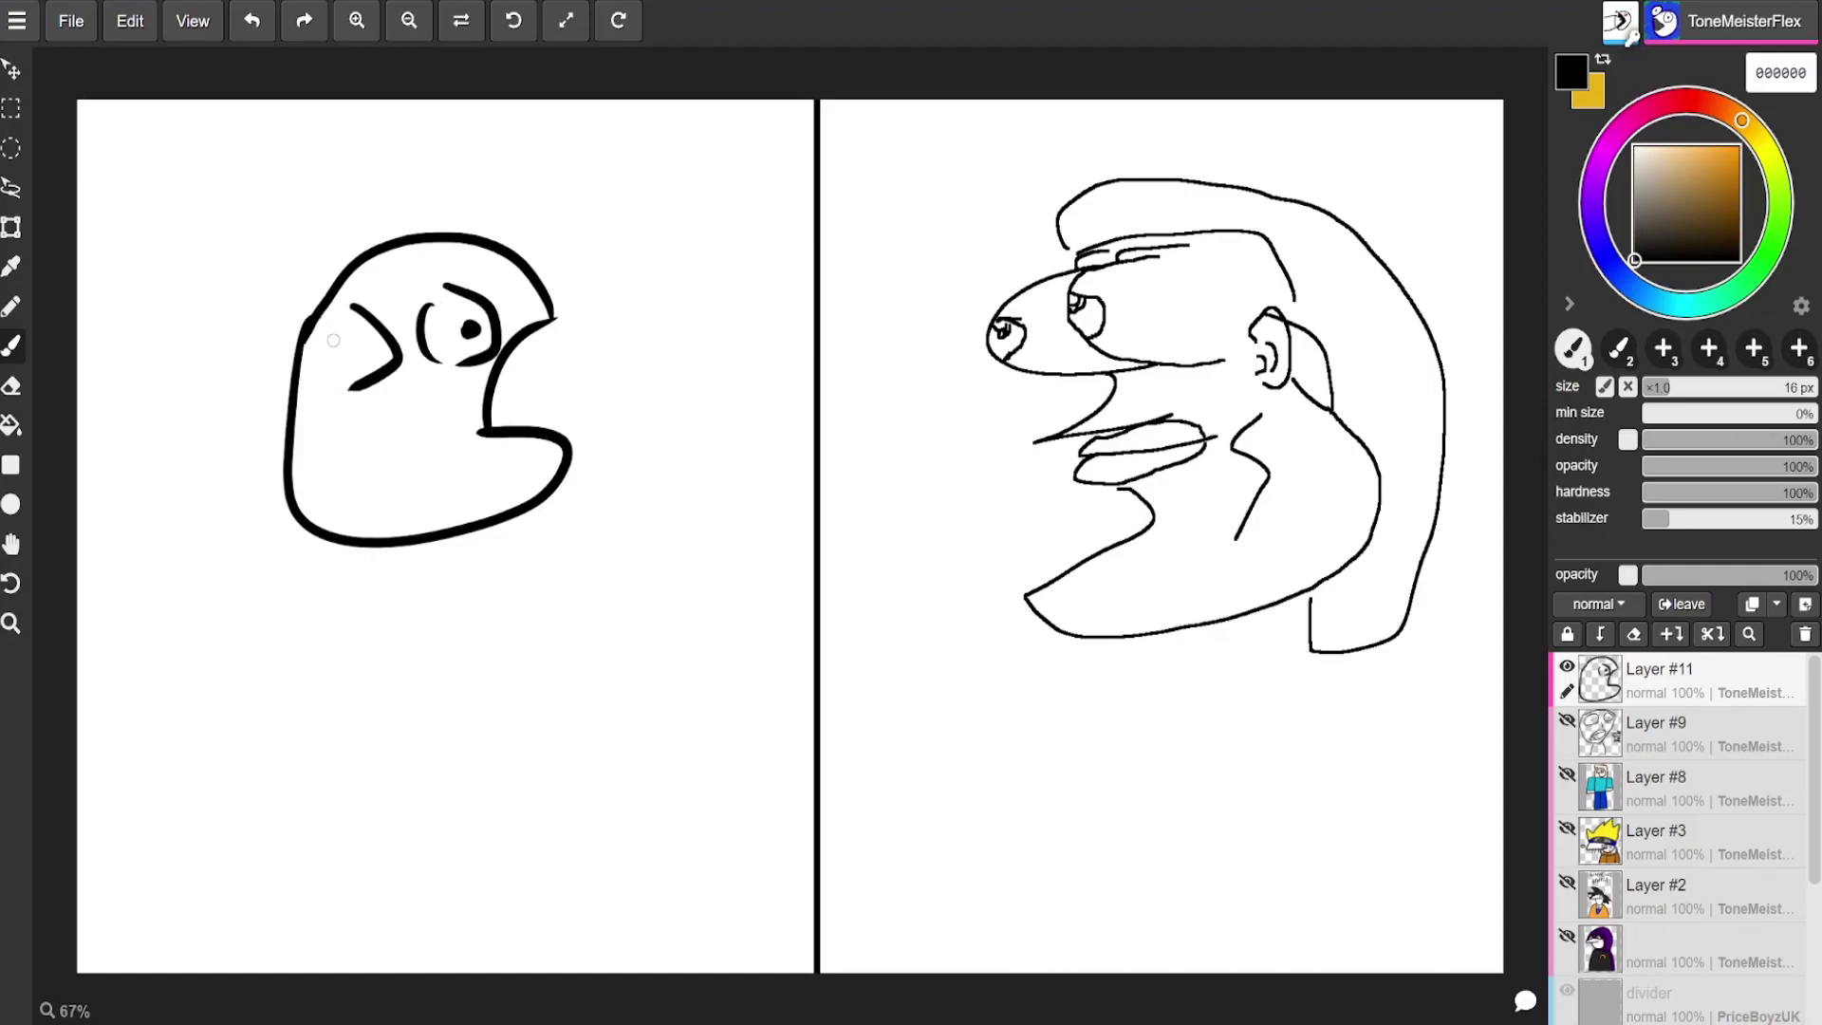
key(ctrl+z)
key(ctrl+z)
key(ctrl+z)
key(ctrl+z)
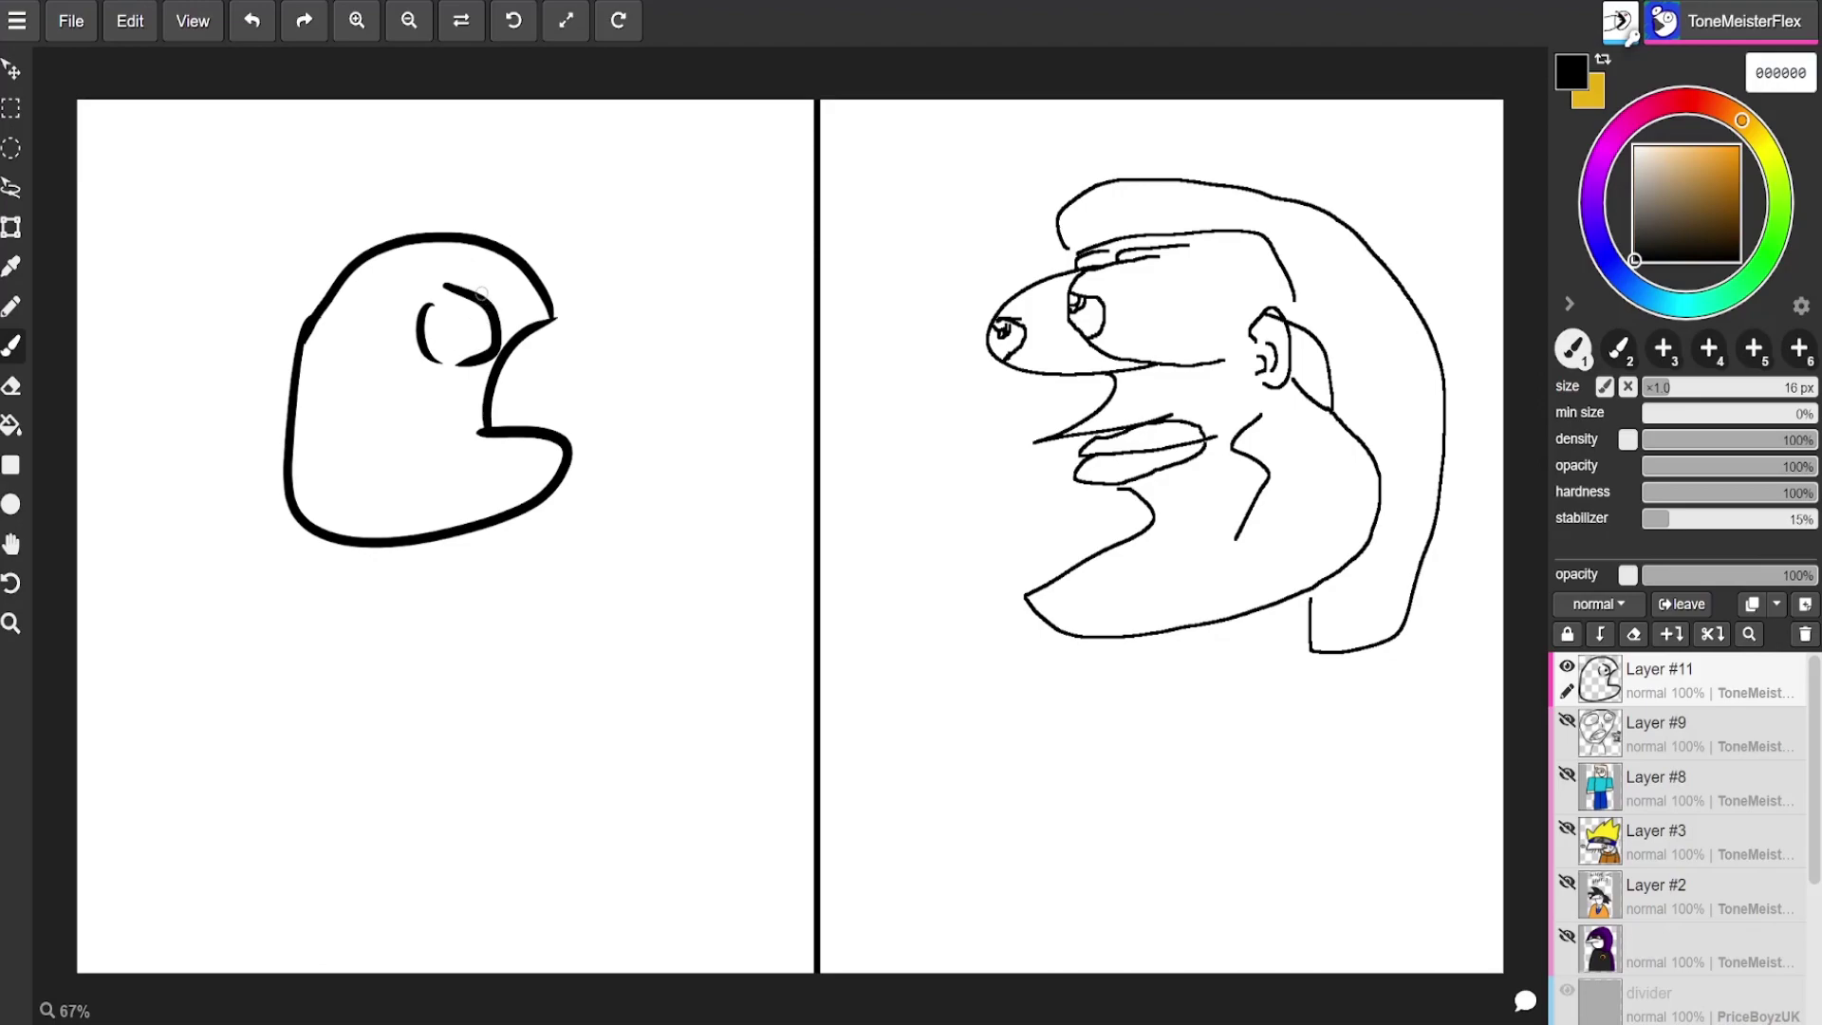
Step: Try slanted triangular eyes and a straight mouth line on the jutting-jaw head, and undo the whole sketch
mouse_move(457, 290)
mouse_down()
mouse_move(456, 353)
mouse_move(489, 330)
mouse_move(450, 356)
mouse_up()
mouse_move(347, 313)
mouse_down()
mouse_move(395, 347)
mouse_move(342, 373)
mouse_move(337, 319)
mouse_move(388, 366)
mouse_up()
drag(446, 433, 358, 437)
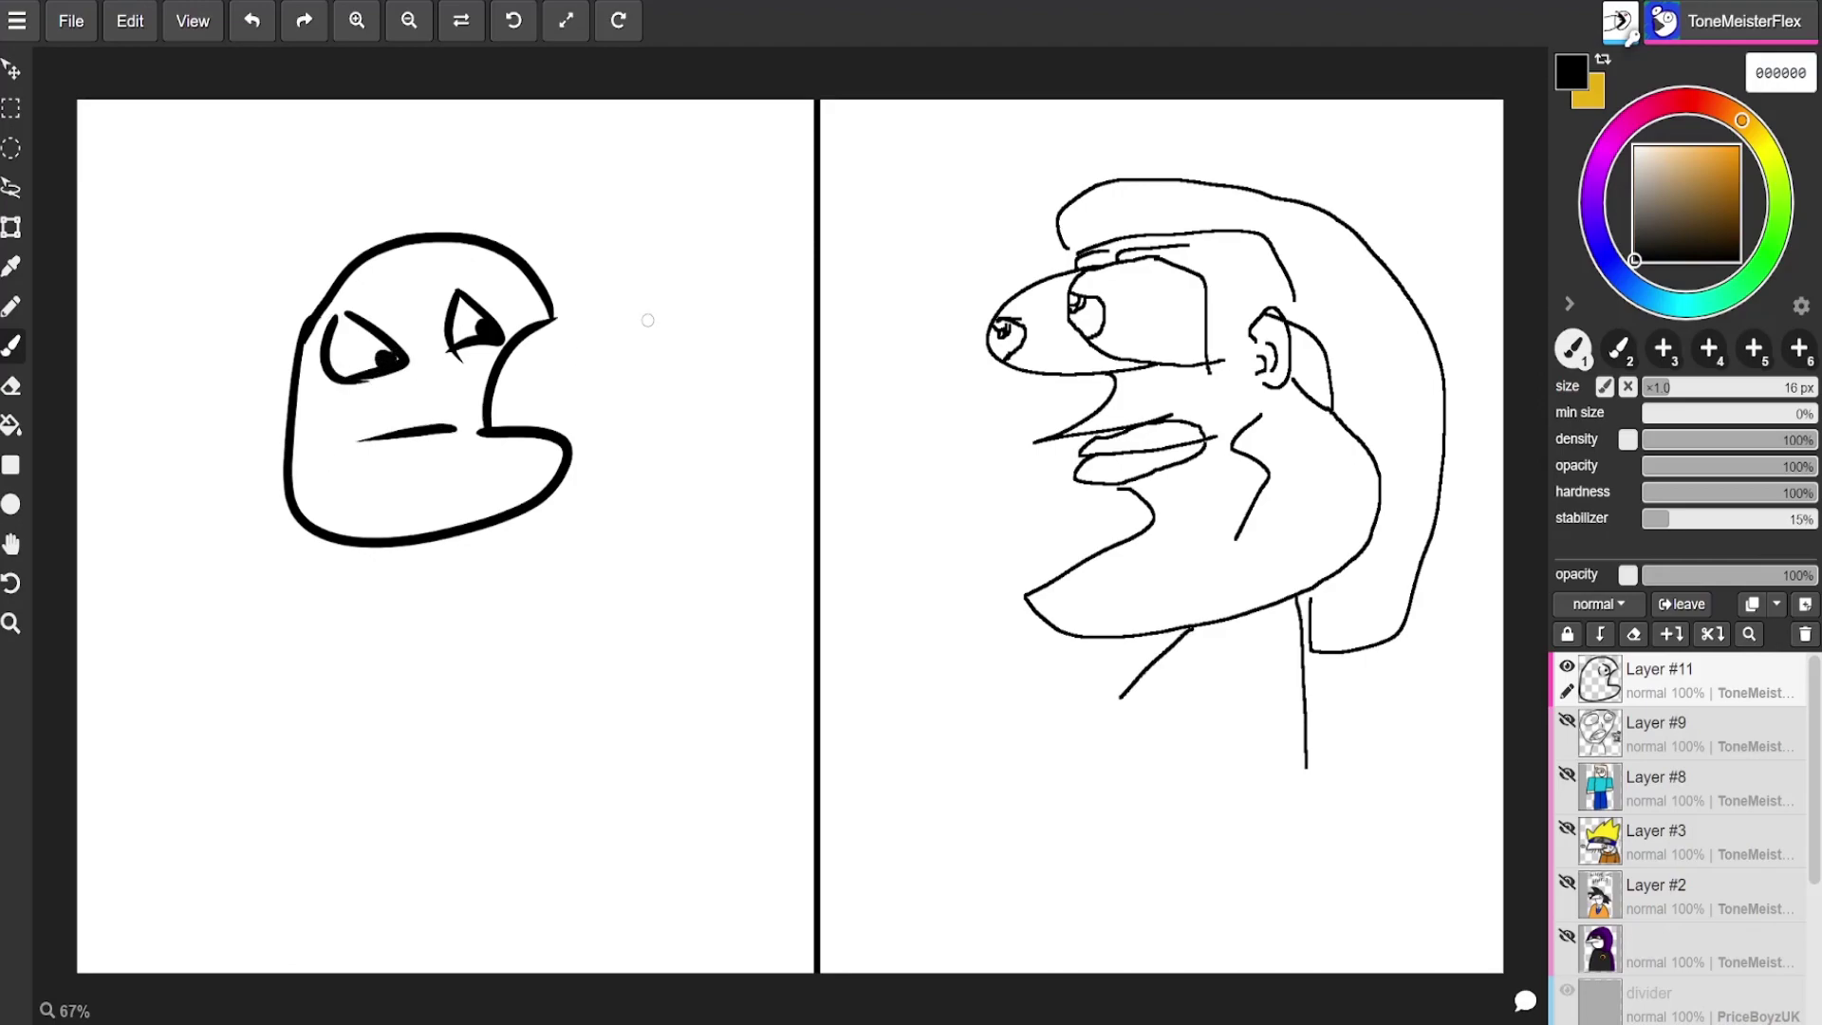
key(ctrl+z)
key(ctrl+z)
key(ctrl+z)
key(ctrl+z)
key(ctrl+z)
key(ctrl+z)
key(ctrl+z)
key(ctrl+z)
key(ctrl+z)
key(ctrl+z)
Step: Draw a domed head in profile with a wide open mouth and one half-lidded eye with a dot pupil
key(ctrl+z)
key(ctrl+z)
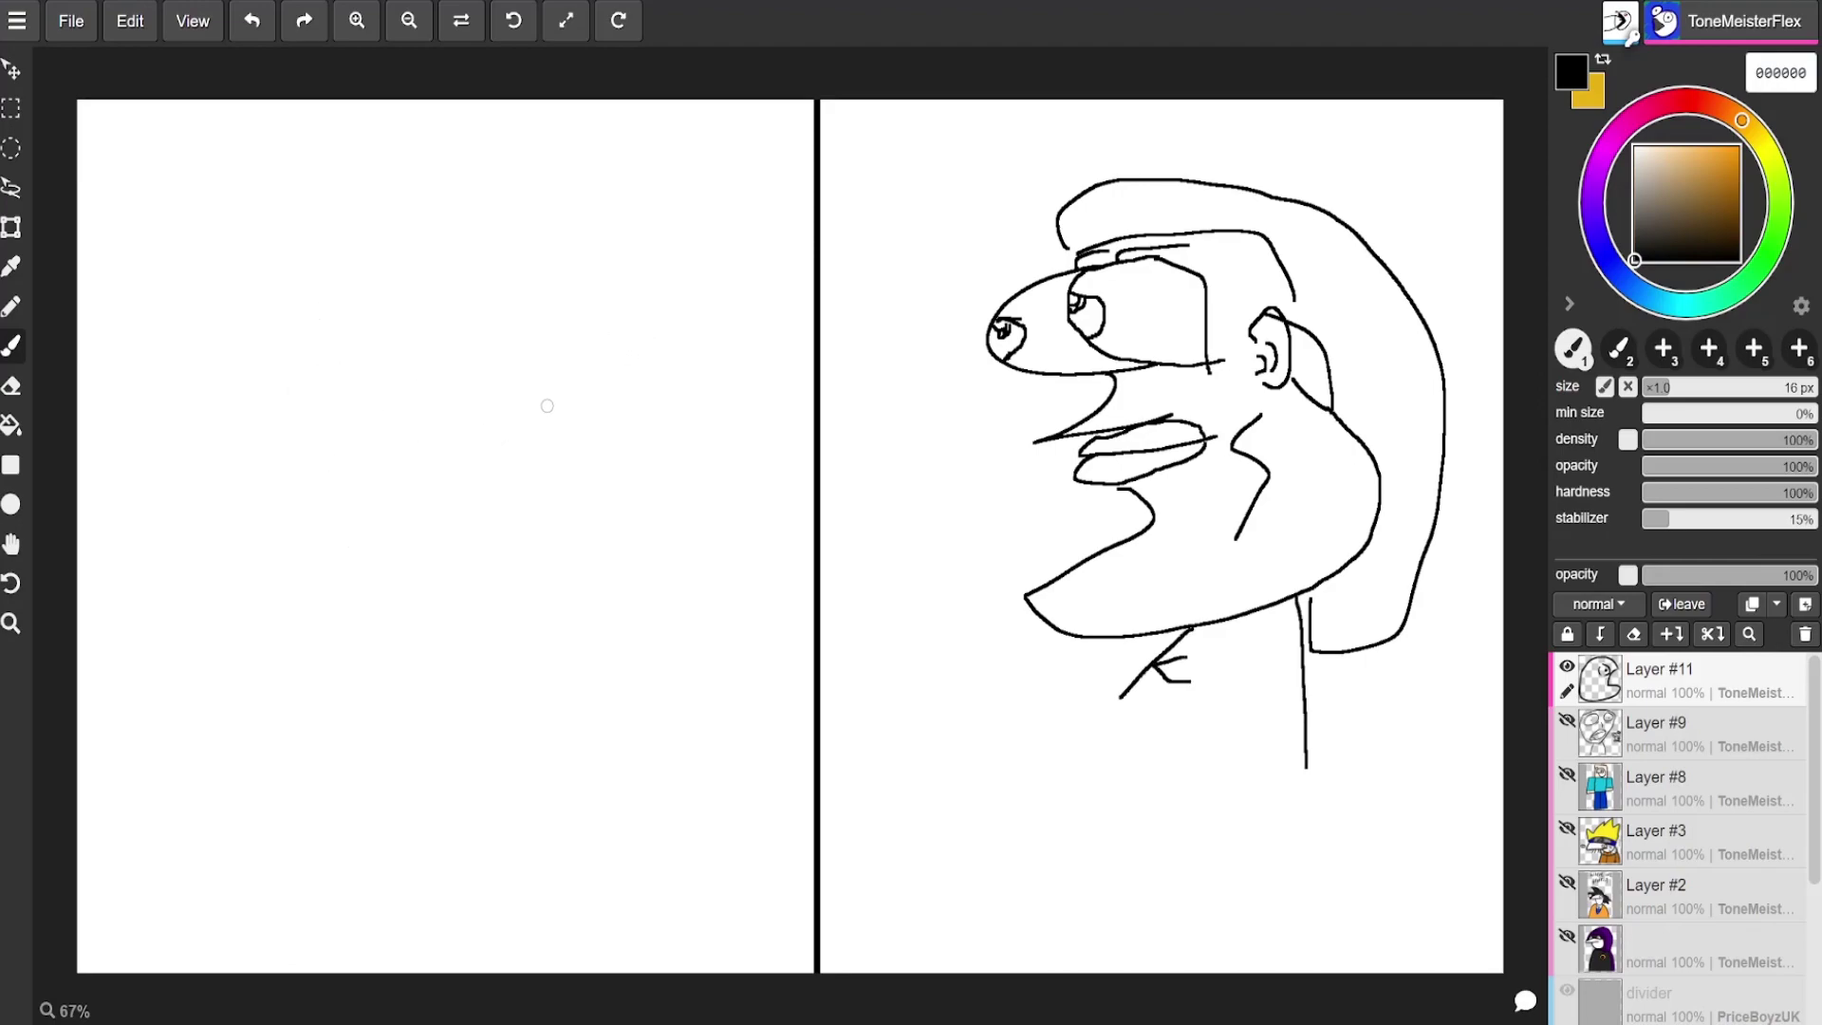
mouse_move(333, 397)
mouse_down()
mouse_move(496, 397)
mouse_move(374, 487)
mouse_move(420, 424)
mouse_up()
mouse_move(370, 296)
mouse_down()
mouse_move(353, 315)
mouse_move(372, 294)
mouse_move(427, 296)
mouse_move(379, 328)
mouse_up()
key(ctrl+z)
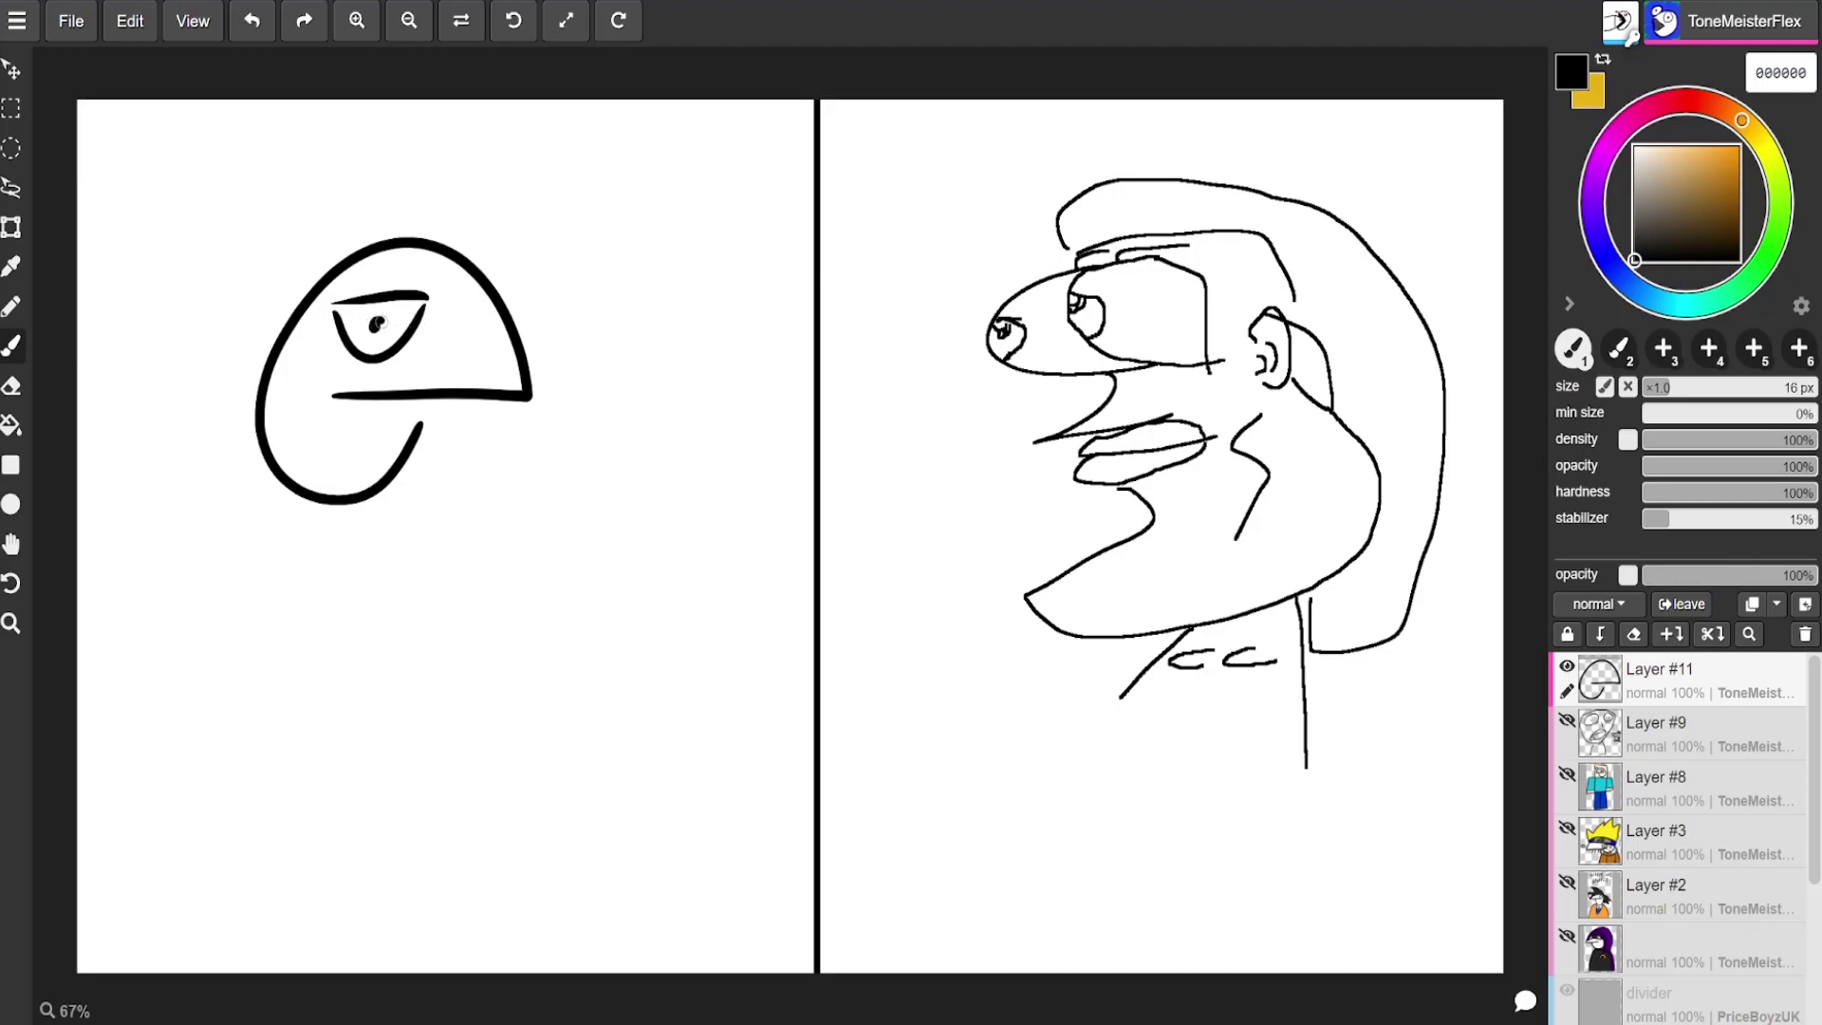
Step: Add a second half-lidded eye just outside the head and two square teeth at the back of the mouth
mouse_move(517, 280)
mouse_down()
mouse_move(593, 302)
mouse_move(544, 328)
mouse_up()
mouse_move(418, 424)
mouse_down()
mouse_move(355, 419)
mouse_move(390, 417)
mouse_move(373, 401)
mouse_move(323, 392)
mouse_up()
key(ctrl+z)
key(ctrl+z)
key(ctrl+z)
mouse_move(422, 424)
mouse_down()
mouse_move(339, 428)
mouse_move(335, 394)
mouse_move(365, 431)
mouse_up()
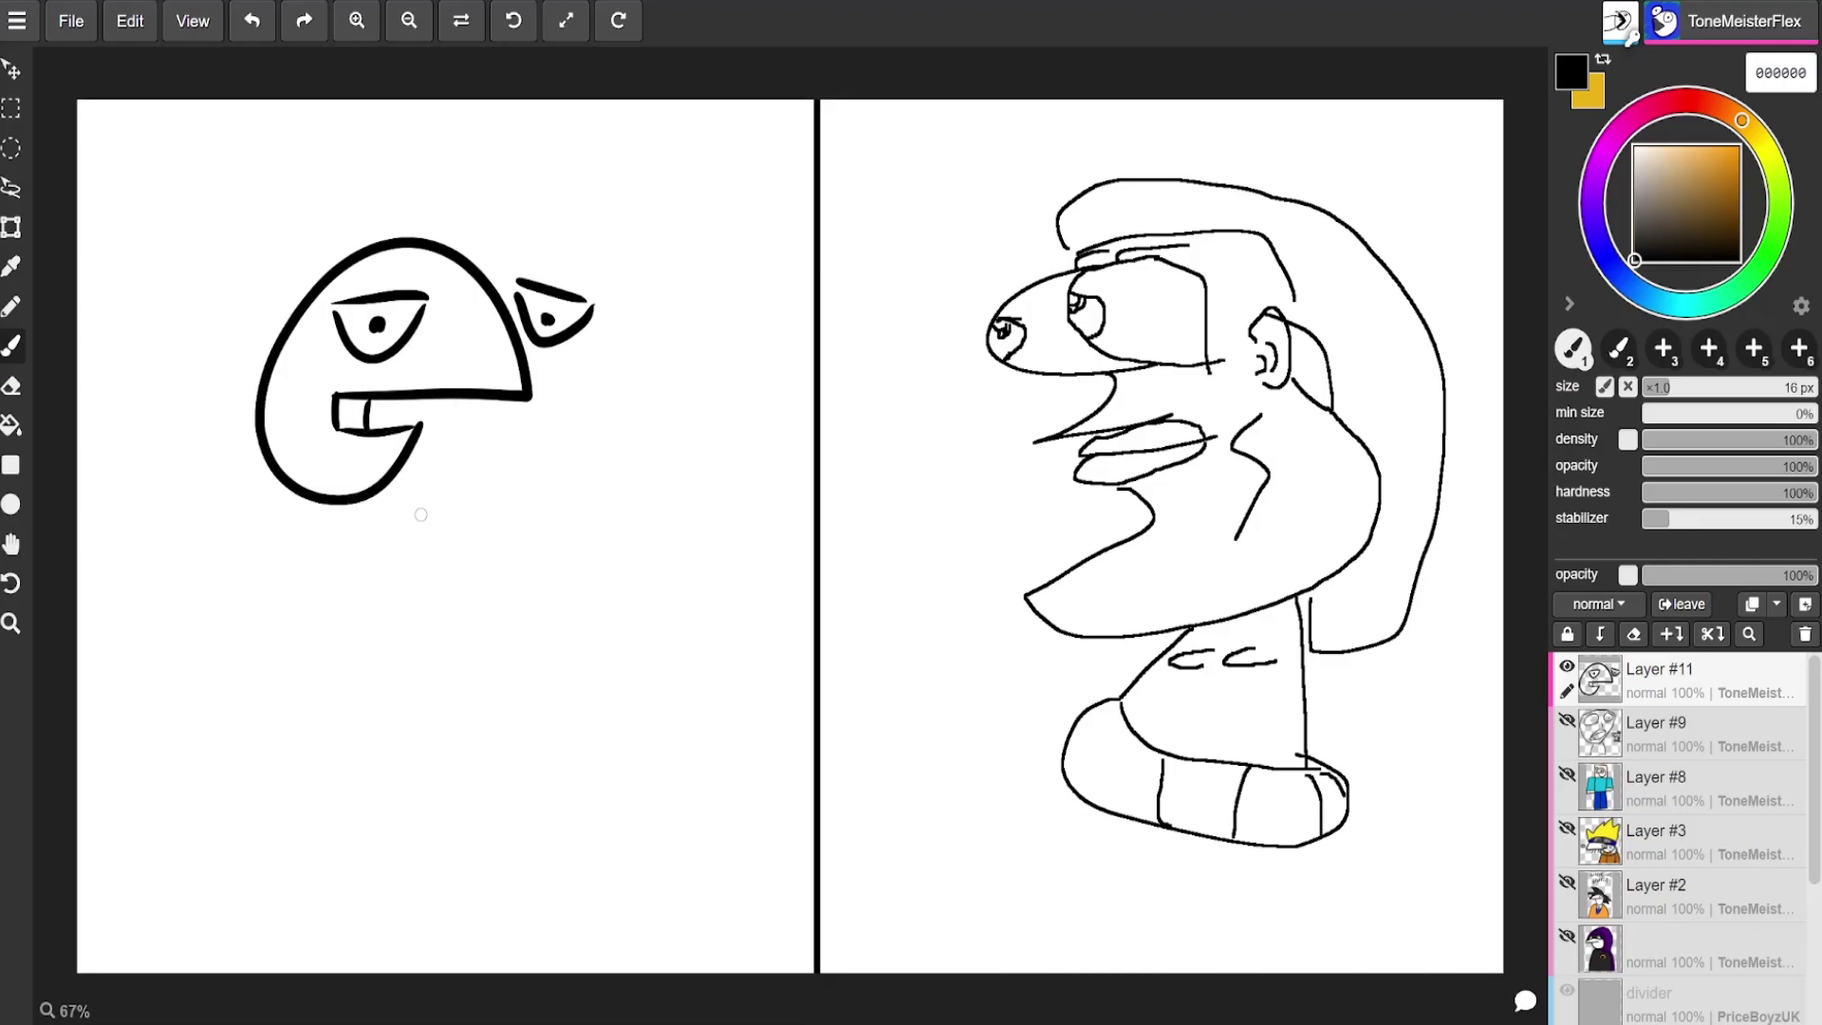
Step: Write "Subscribe" below the head and surround it with a jagged burst-shaped sign outline
mouse_move(297, 569)
mouse_down()
mouse_move(264, 631)
mouse_move(345, 582)
mouse_up()
drag(364, 550, 368, 617)
mouse_move(424, 557)
mouse_down()
mouse_move(578, 576)
mouse_move(645, 617)
mouse_up()
mouse_move(264, 524)
mouse_down()
mouse_move(236, 505)
mouse_move(203, 615)
mouse_move(321, 676)
mouse_move(474, 706)
mouse_move(665, 671)
mouse_move(706, 618)
mouse_move(666, 467)
mouse_move(495, 435)
mouse_move(356, 505)
mouse_move(254, 519)
mouse_up()
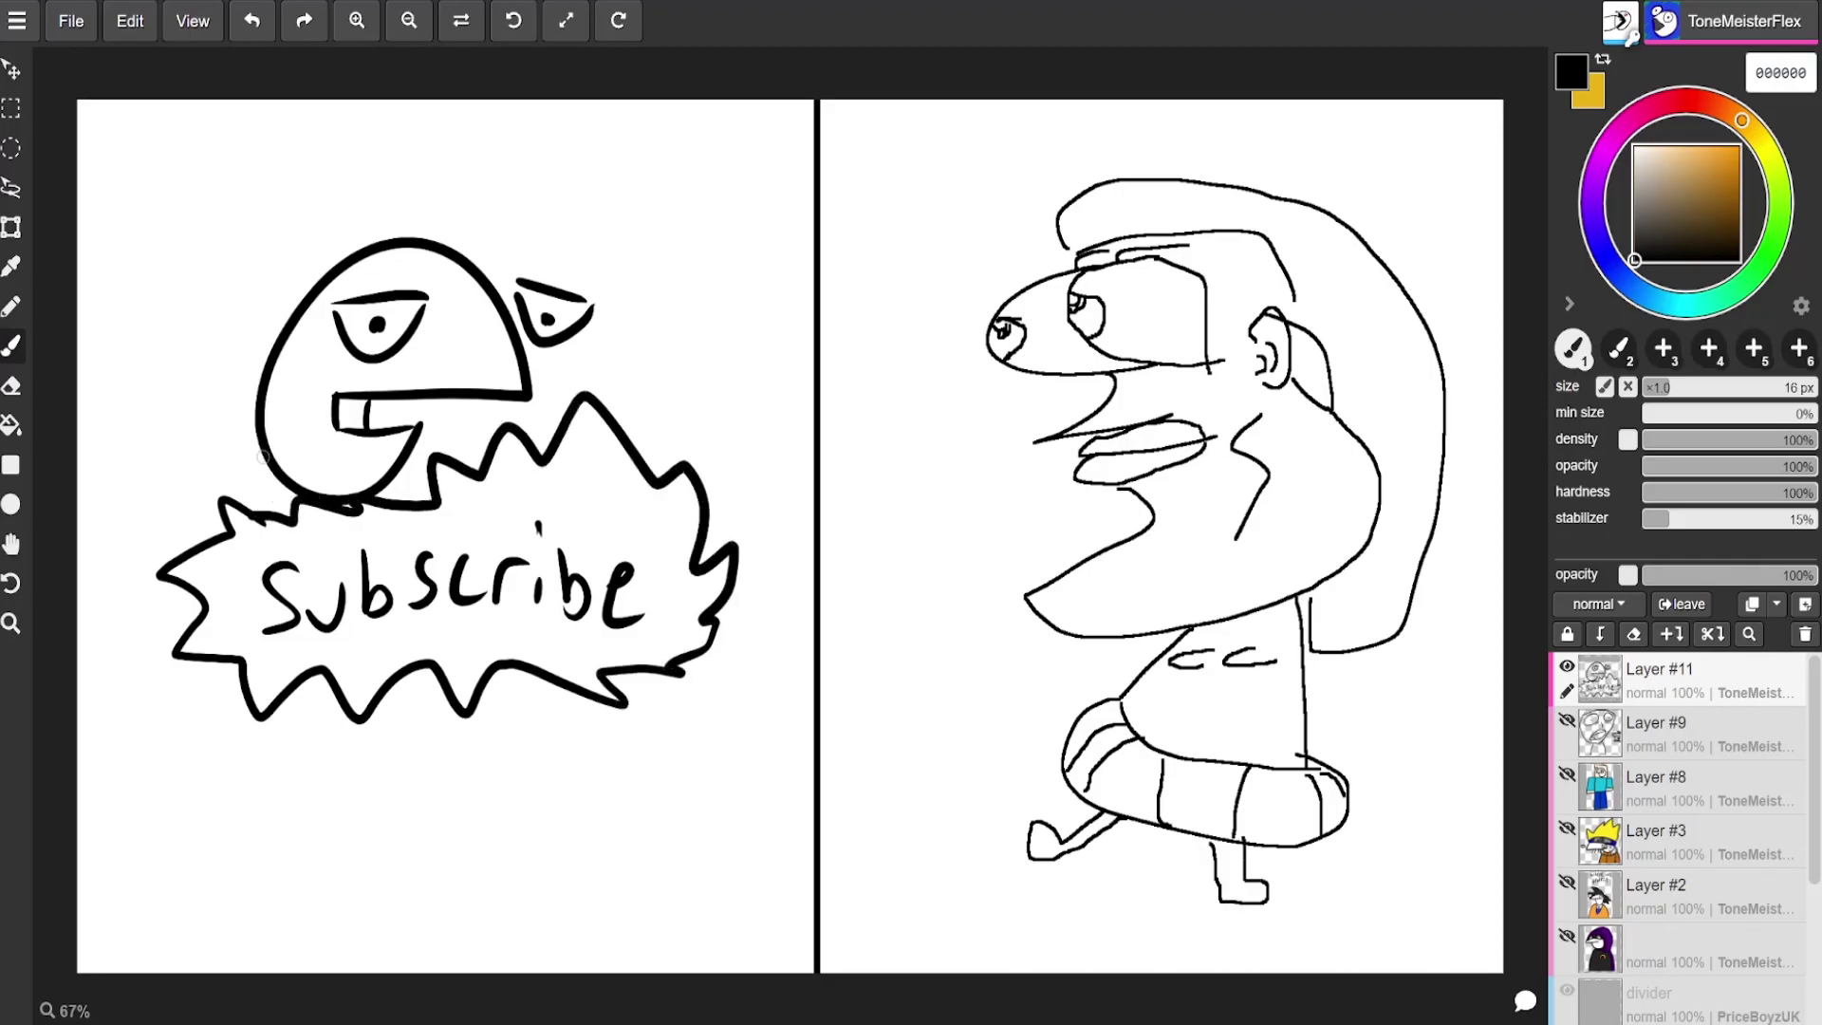
Step: Draw a bent arm, a shoulder line and two hands gripping the lower corners of the Subscribe sign
mouse_move(265, 456)
mouse_down()
mouse_move(162, 489)
mouse_move(127, 650)
mouse_move(160, 669)
mouse_move(201, 621)
mouse_move(176, 679)
mouse_move(221, 655)
mouse_move(203, 670)
mouse_move(244, 669)
mouse_move(199, 643)
mouse_move(200, 685)
mouse_move(245, 649)
mouse_up()
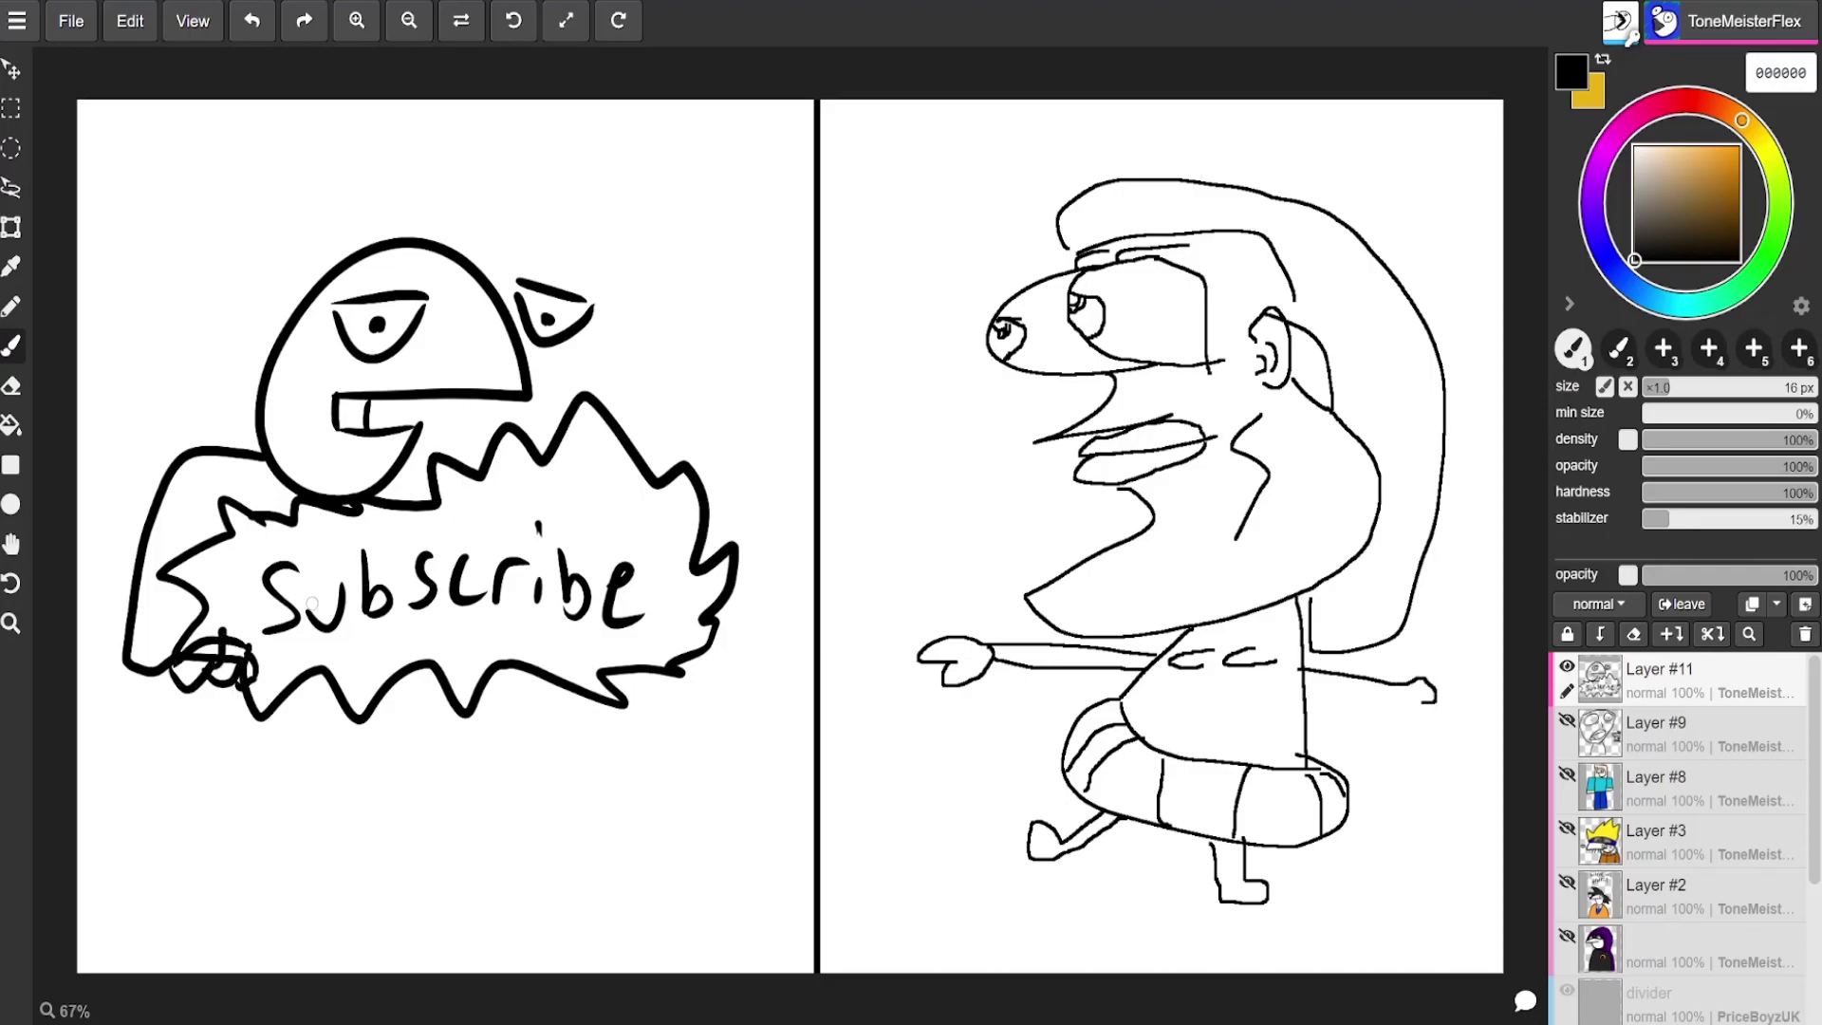
drag(398, 467, 432, 476)
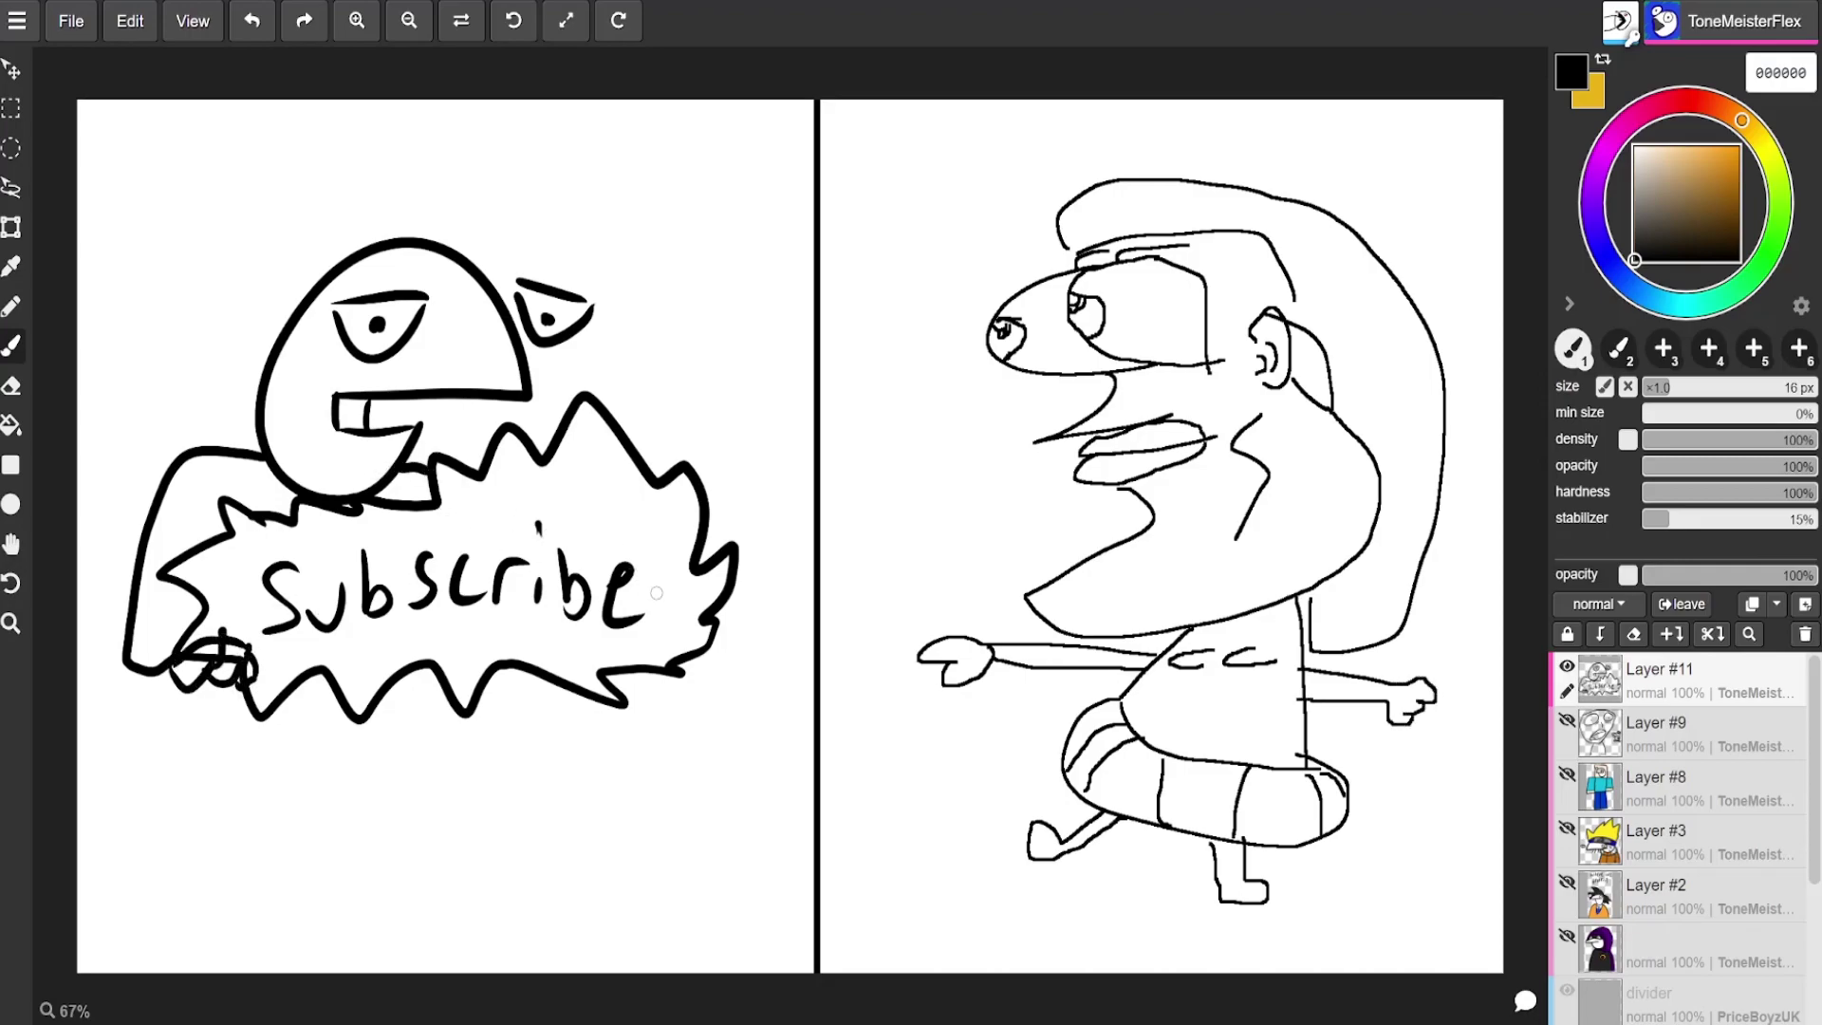
mouse_move(603, 685)
mouse_down()
mouse_move(638, 691)
mouse_move(605, 667)
mouse_move(595, 697)
mouse_move(615, 690)
mouse_move(575, 692)
mouse_move(649, 710)
mouse_move(663, 657)
mouse_move(646, 685)
mouse_move(620, 670)
mouse_move(668, 651)
mouse_up()
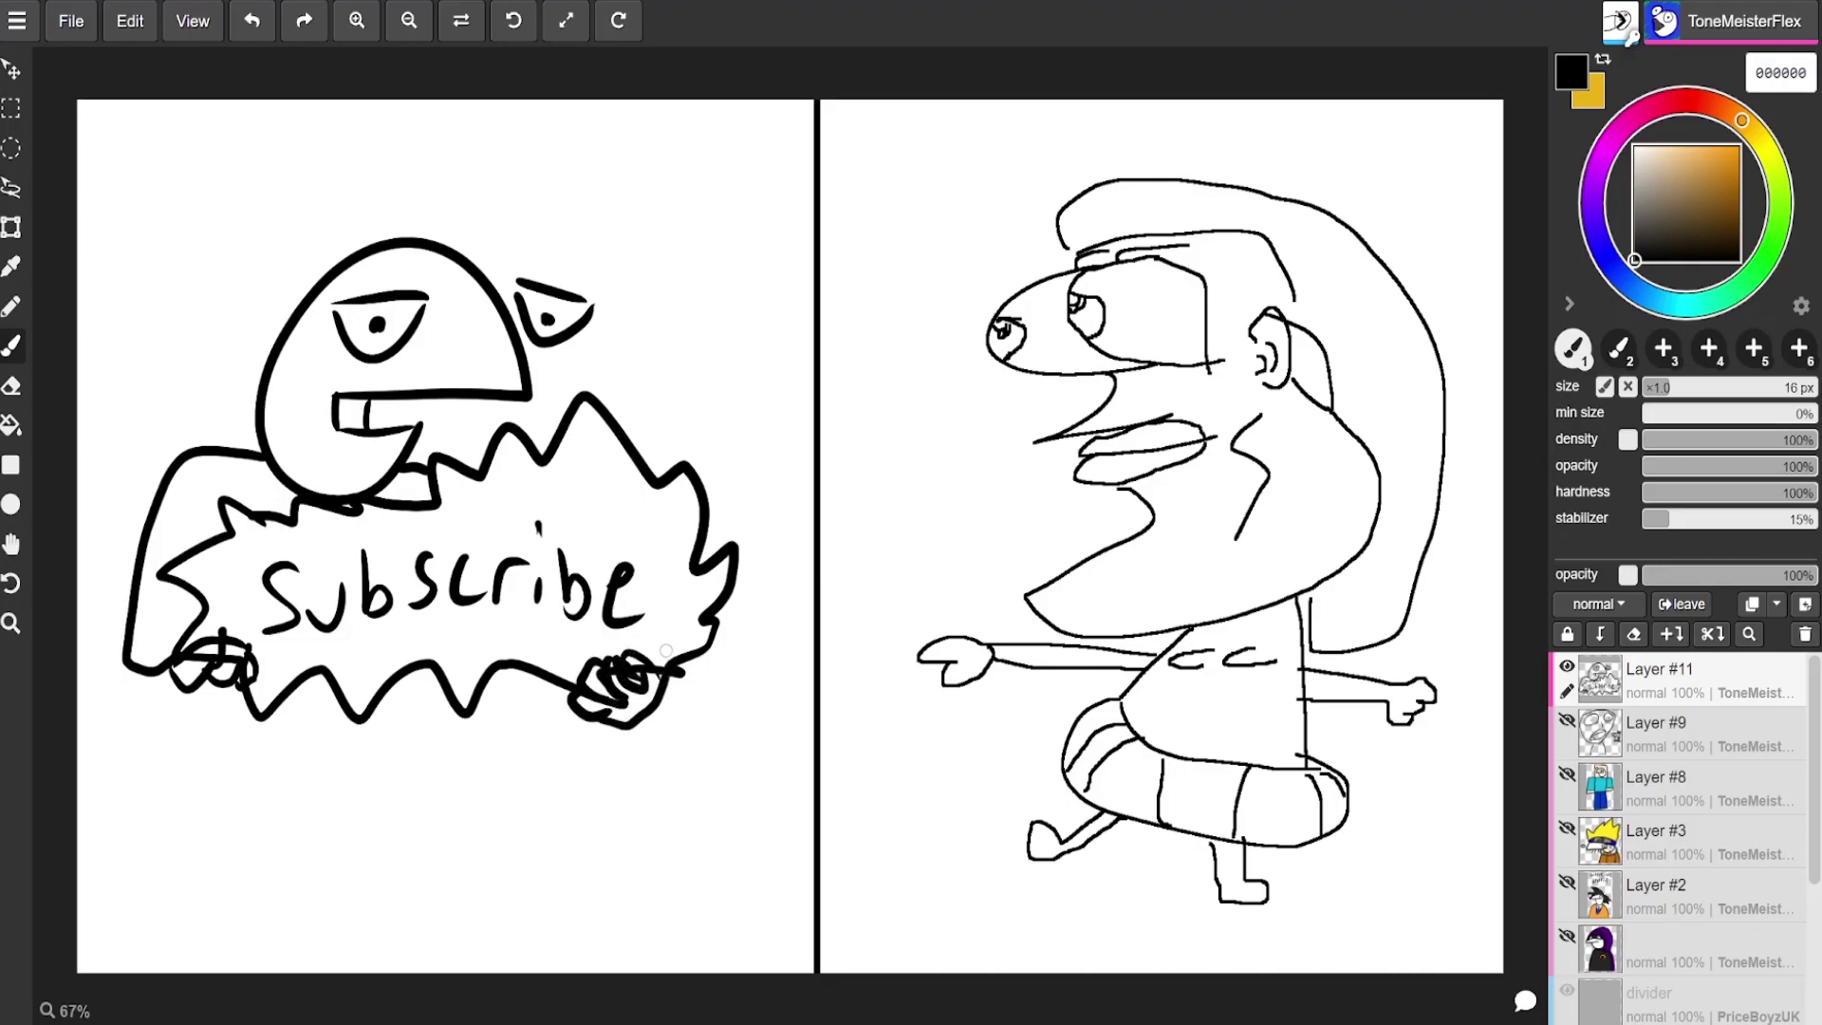
Step: Write "Or else" beneath the Subscribe sign and doodle small eyes under it
mouse_move(327, 774)
mouse_down()
mouse_move(372, 814)
mouse_move(408, 780)
mouse_move(446, 784)
mouse_move(442, 814)
mouse_up()
mouse_move(461, 773)
mouse_down()
mouse_move(458, 816)
mouse_move(500, 776)
mouse_move(485, 812)
mouse_move(543, 833)
mouse_up()
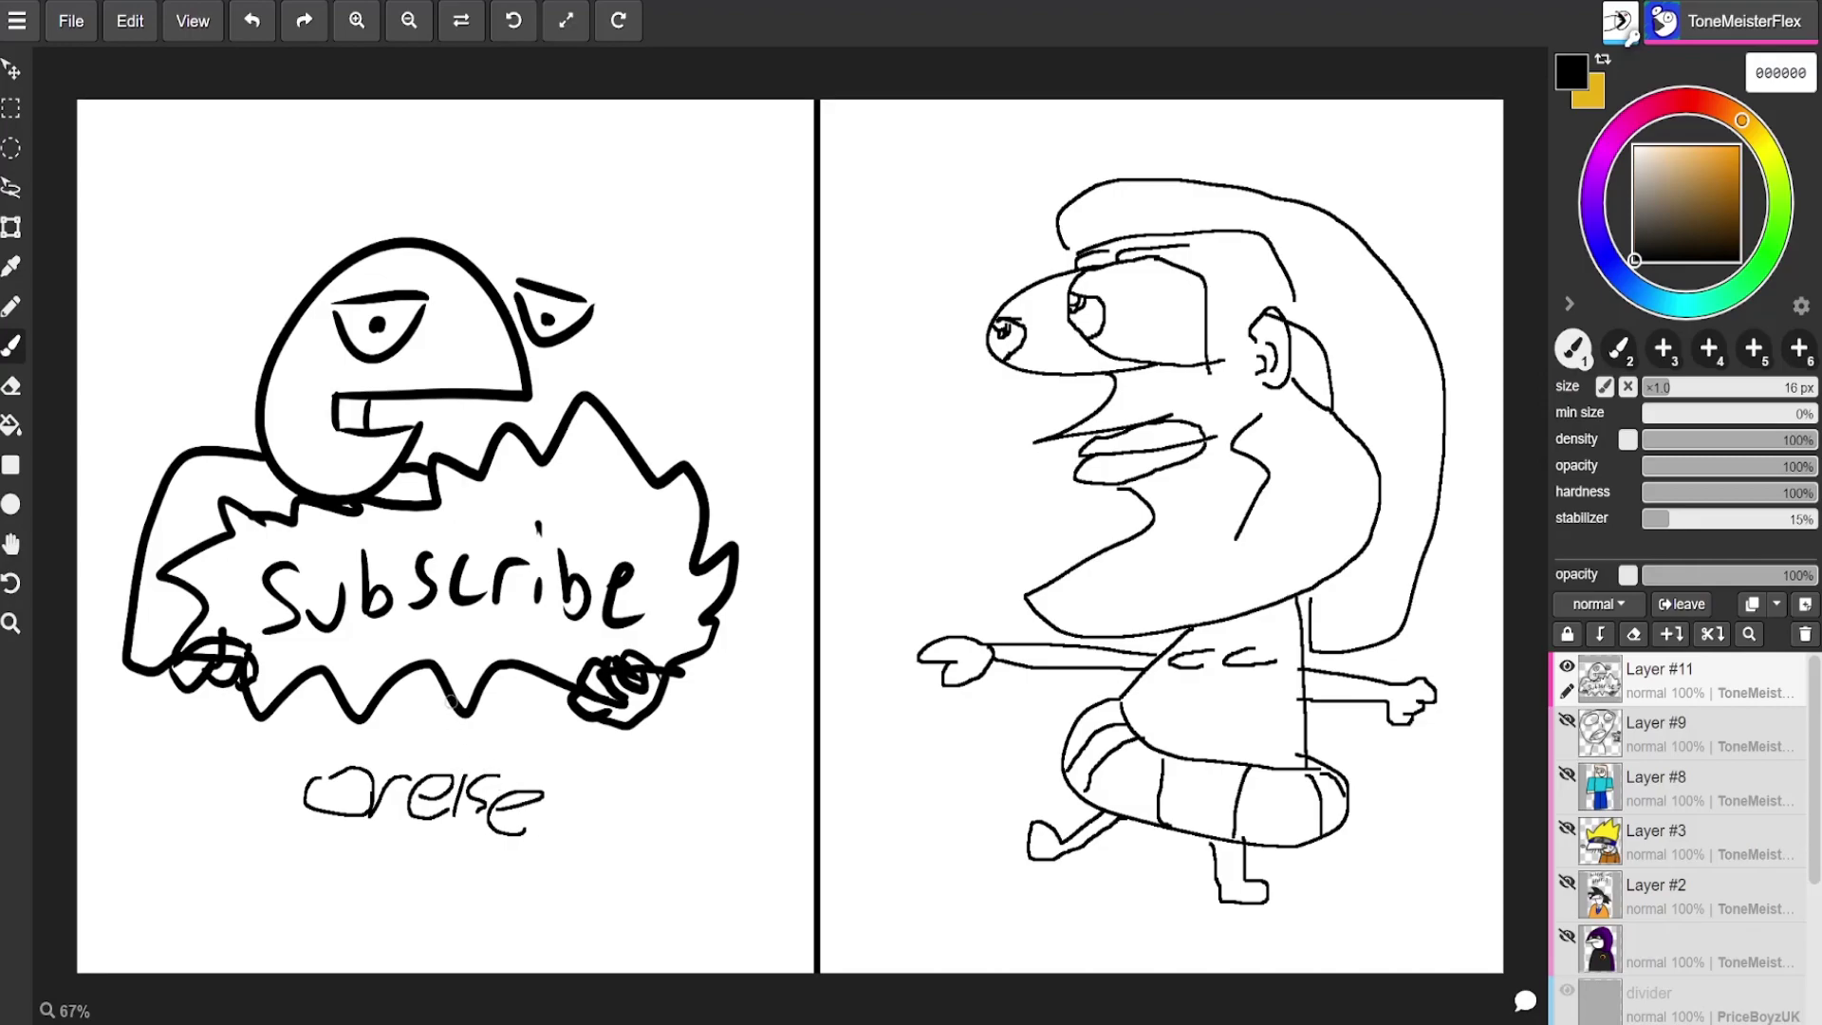
mouse_move(360, 846)
mouse_down()
mouse_move(334, 854)
mouse_move(372, 845)
mouse_move(394, 865)
mouse_move(427, 846)
mouse_up()
Step: Add slanted angry eyebrows above both eyes and short creases beneath them
drag(437, 283, 309, 272)
drag(514, 254, 626, 275)
key(ctrl+z)
key(ctrl+z)
drag(315, 234, 424, 285)
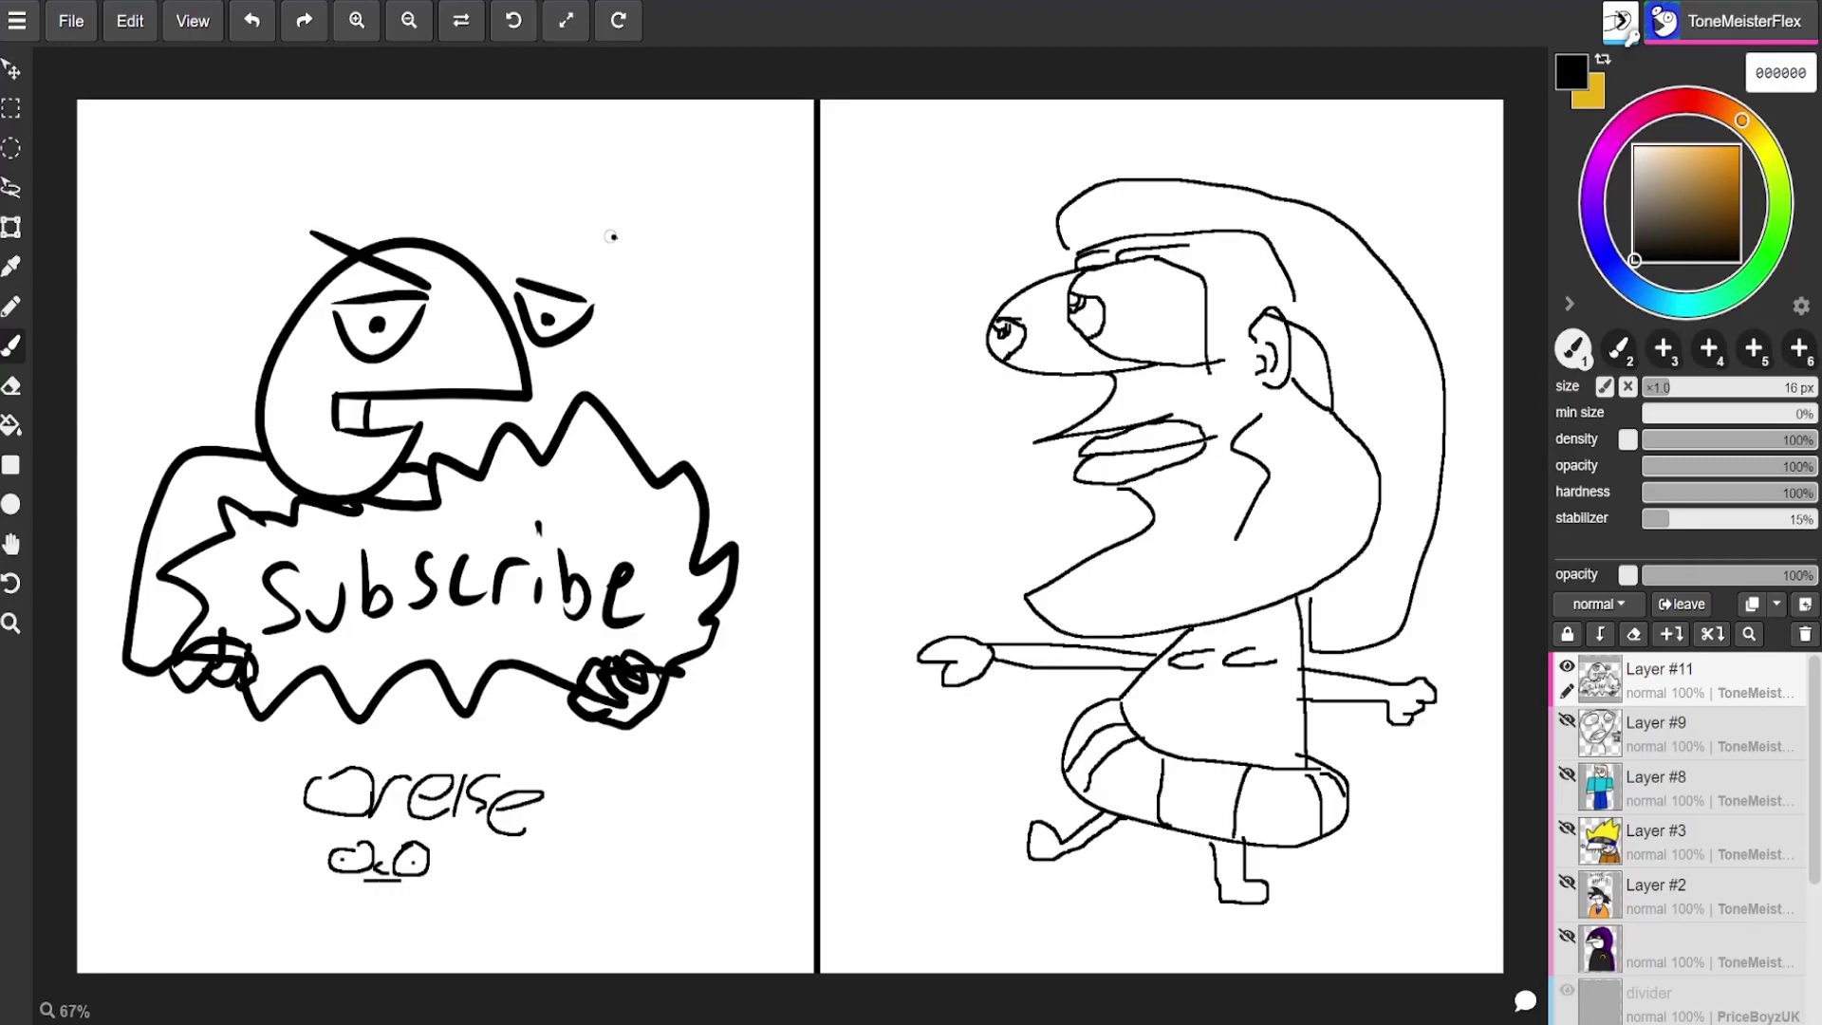
drag(613, 236, 512, 287)
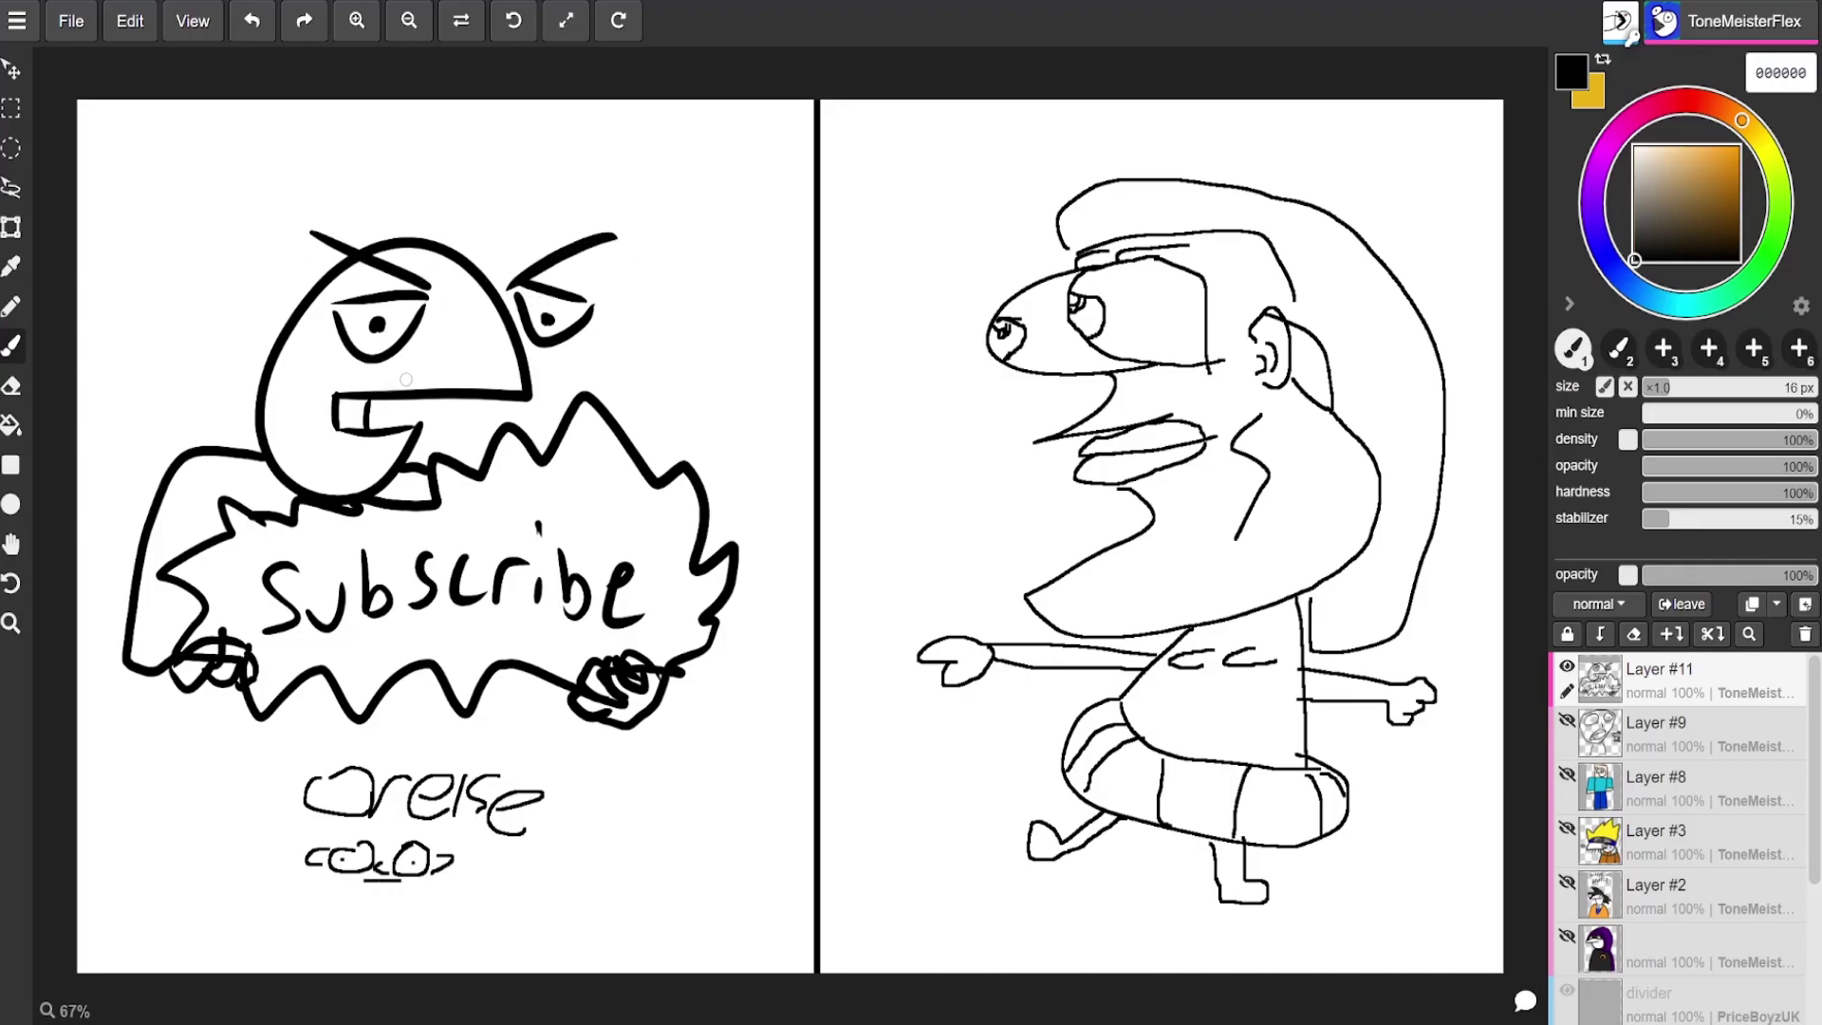
drag(357, 368, 390, 364)
drag(533, 359, 566, 358)
Step: Set the brush colour to red ff0b27 and draw jagged veins in both eyes
click(1674, 100)
click(1734, 147)
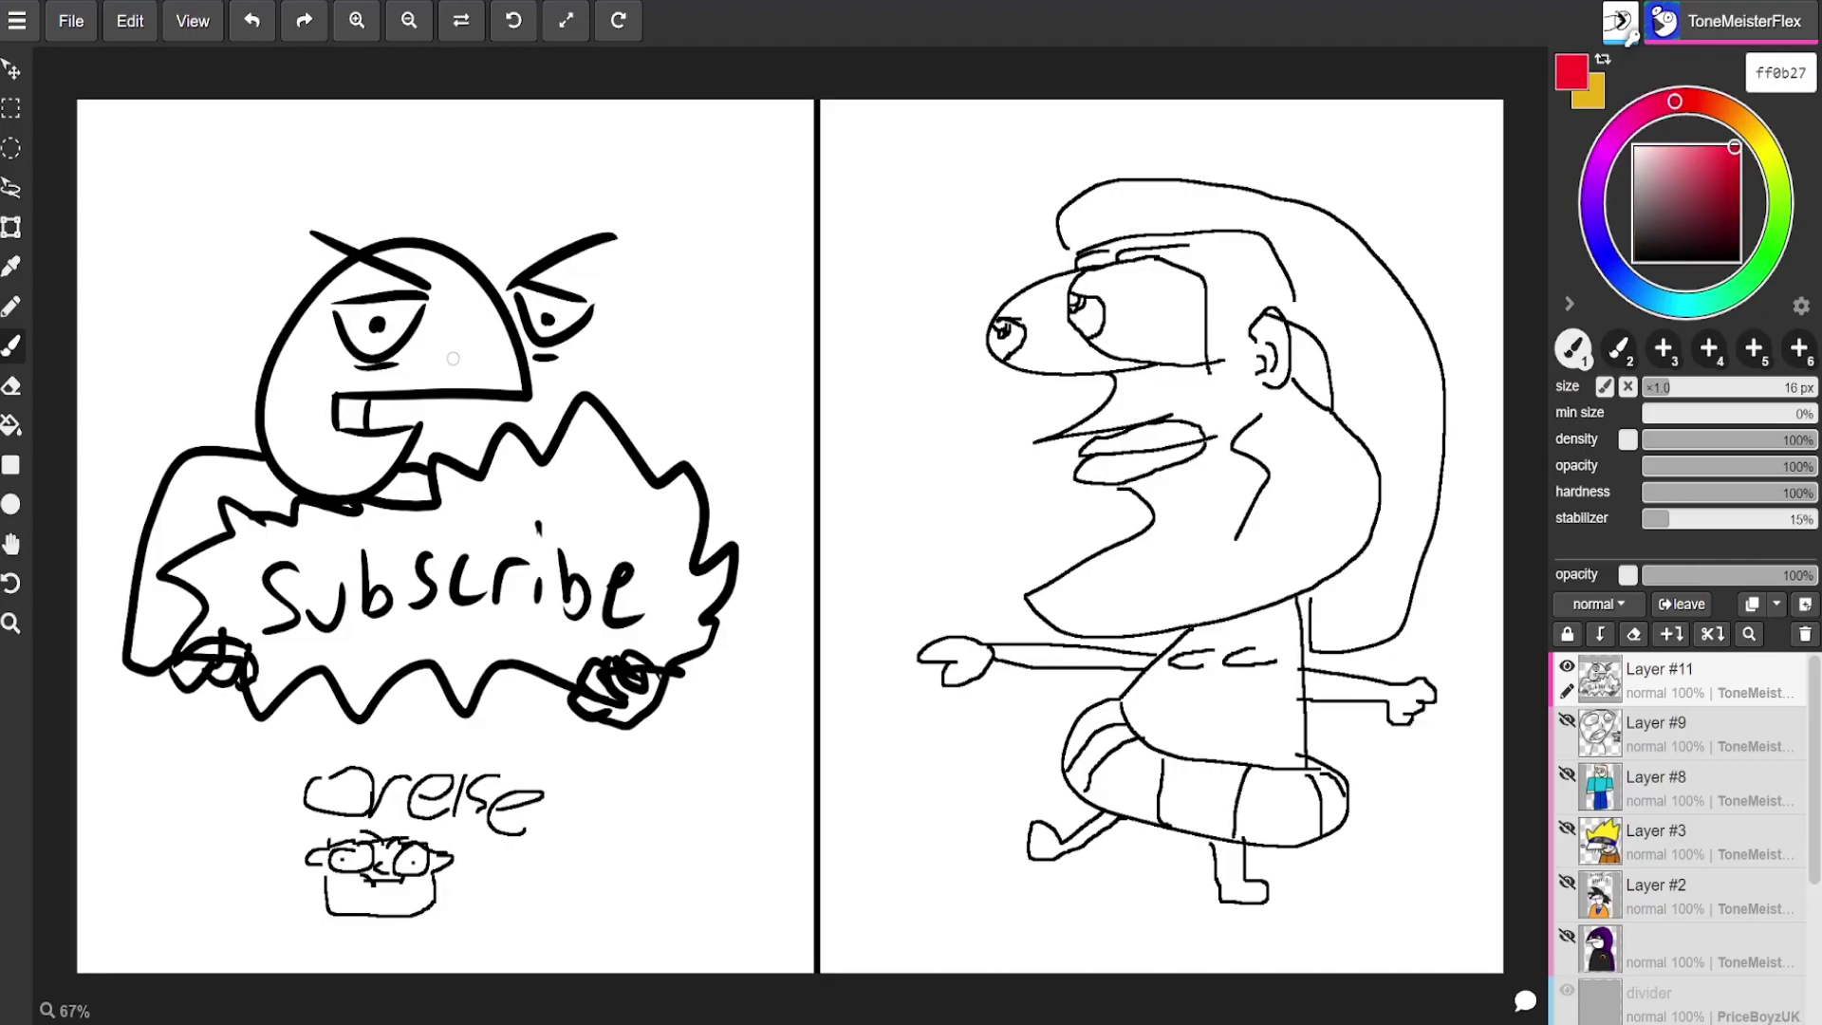
drag(348, 322, 370, 329)
key(ctrl+z)
drag(366, 357, 371, 339)
key(ctrl+z)
drag(577, 317, 534, 335)
Step: Set the brush colour back to black 000000 and shade the character's teeth with small strokes
drag(1665, 201, 1632, 263)
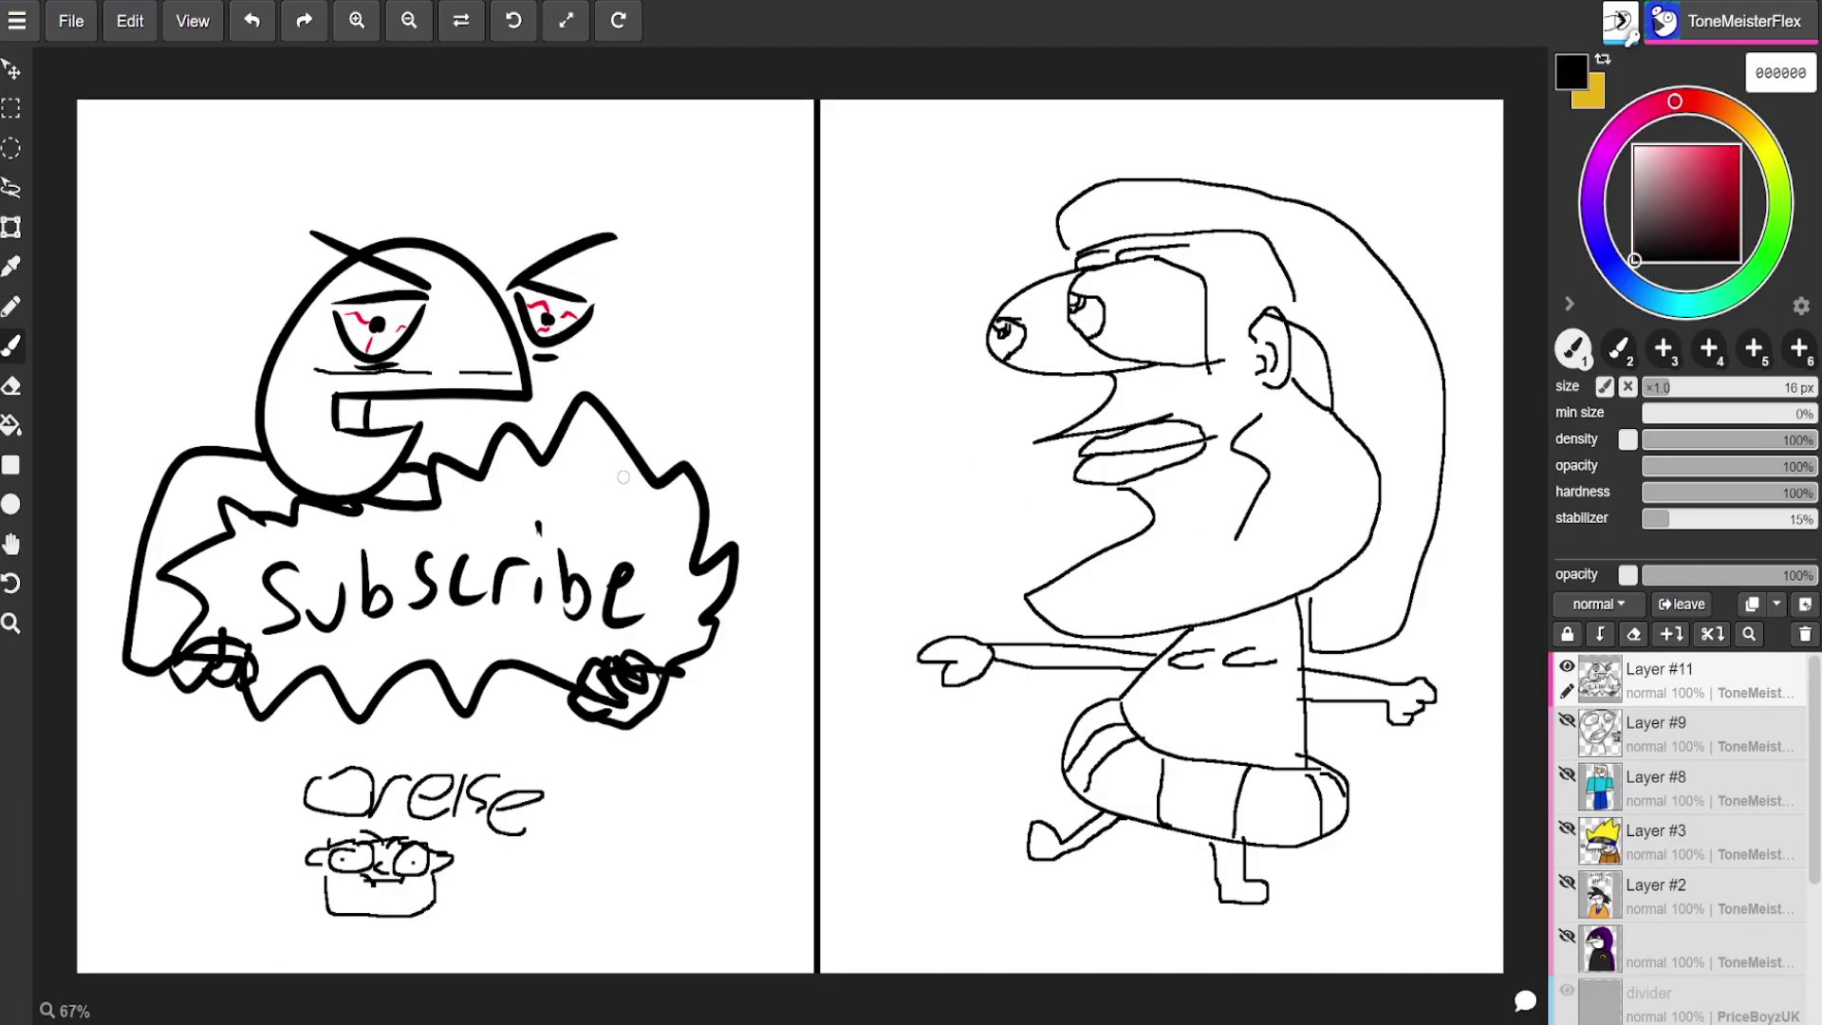
key(ctrl+z)
mouse_move(356, 419)
mouse_down()
mouse_move(347, 403)
mouse_move(354, 425)
mouse_up()
key(ctrl+z)
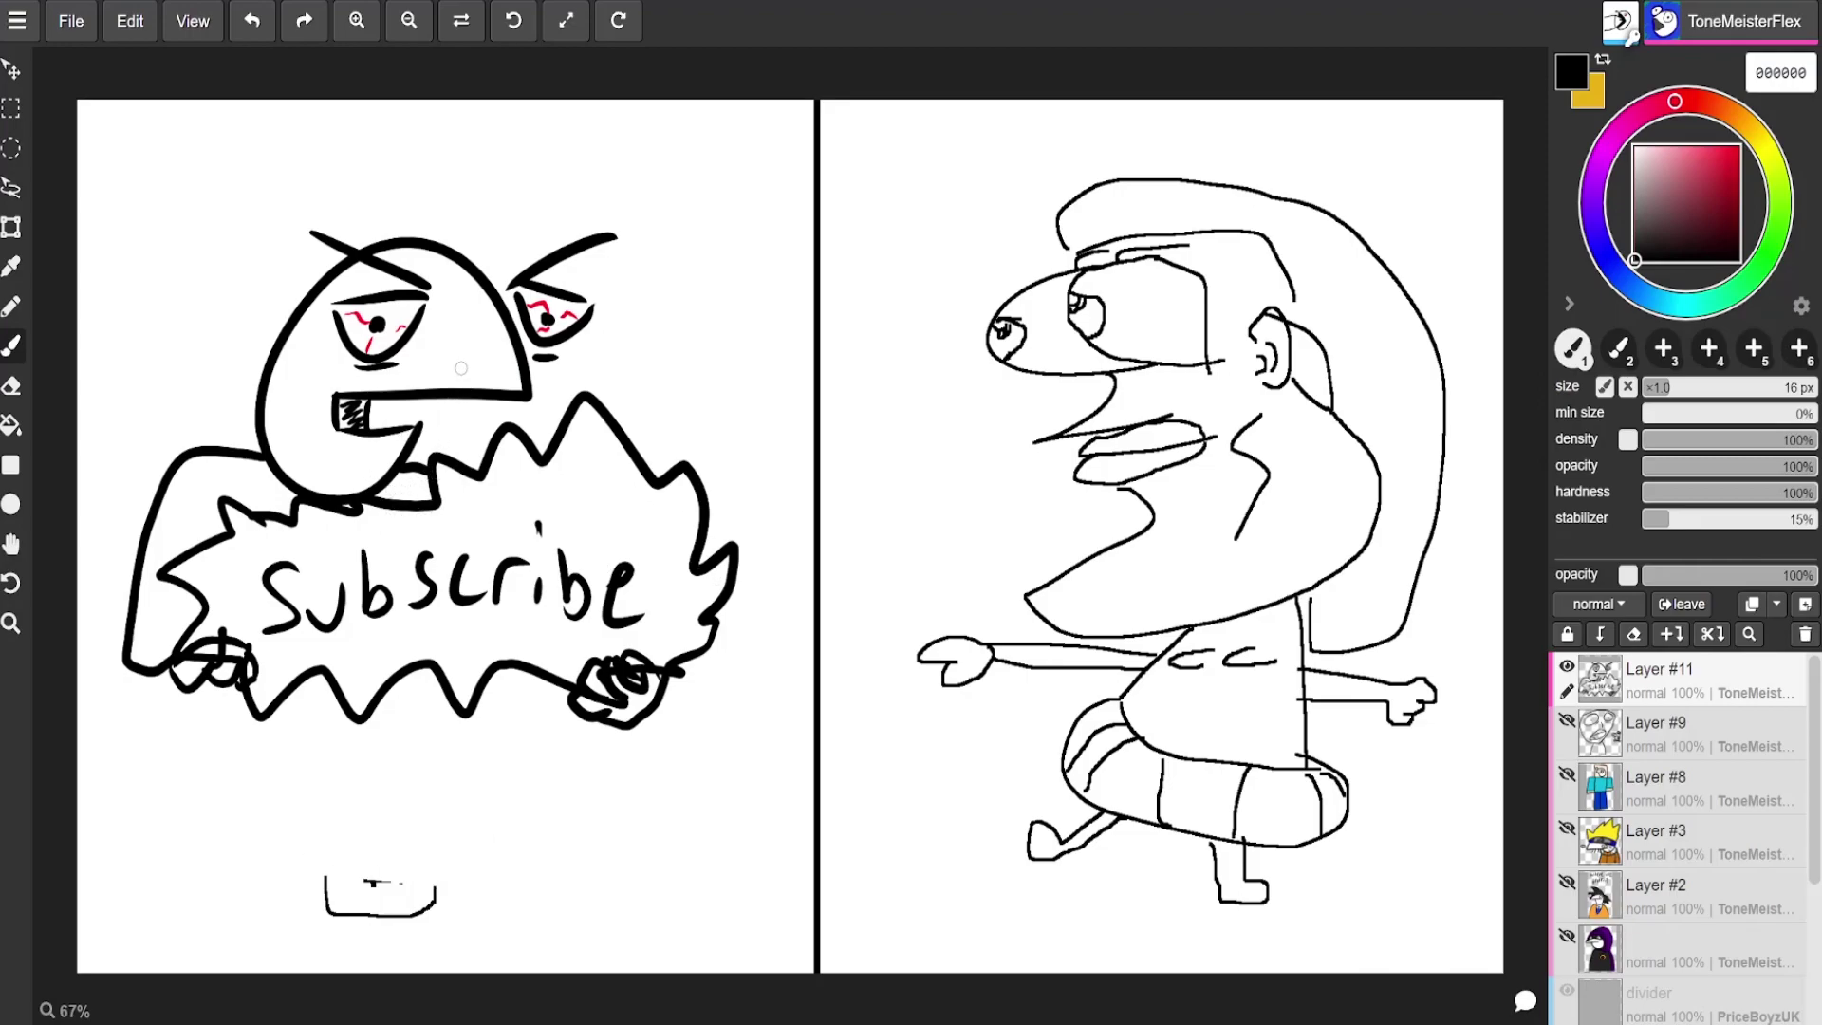
Step: Hide Layer #11 and add a new layer on top for another drawing
click(1804, 604)
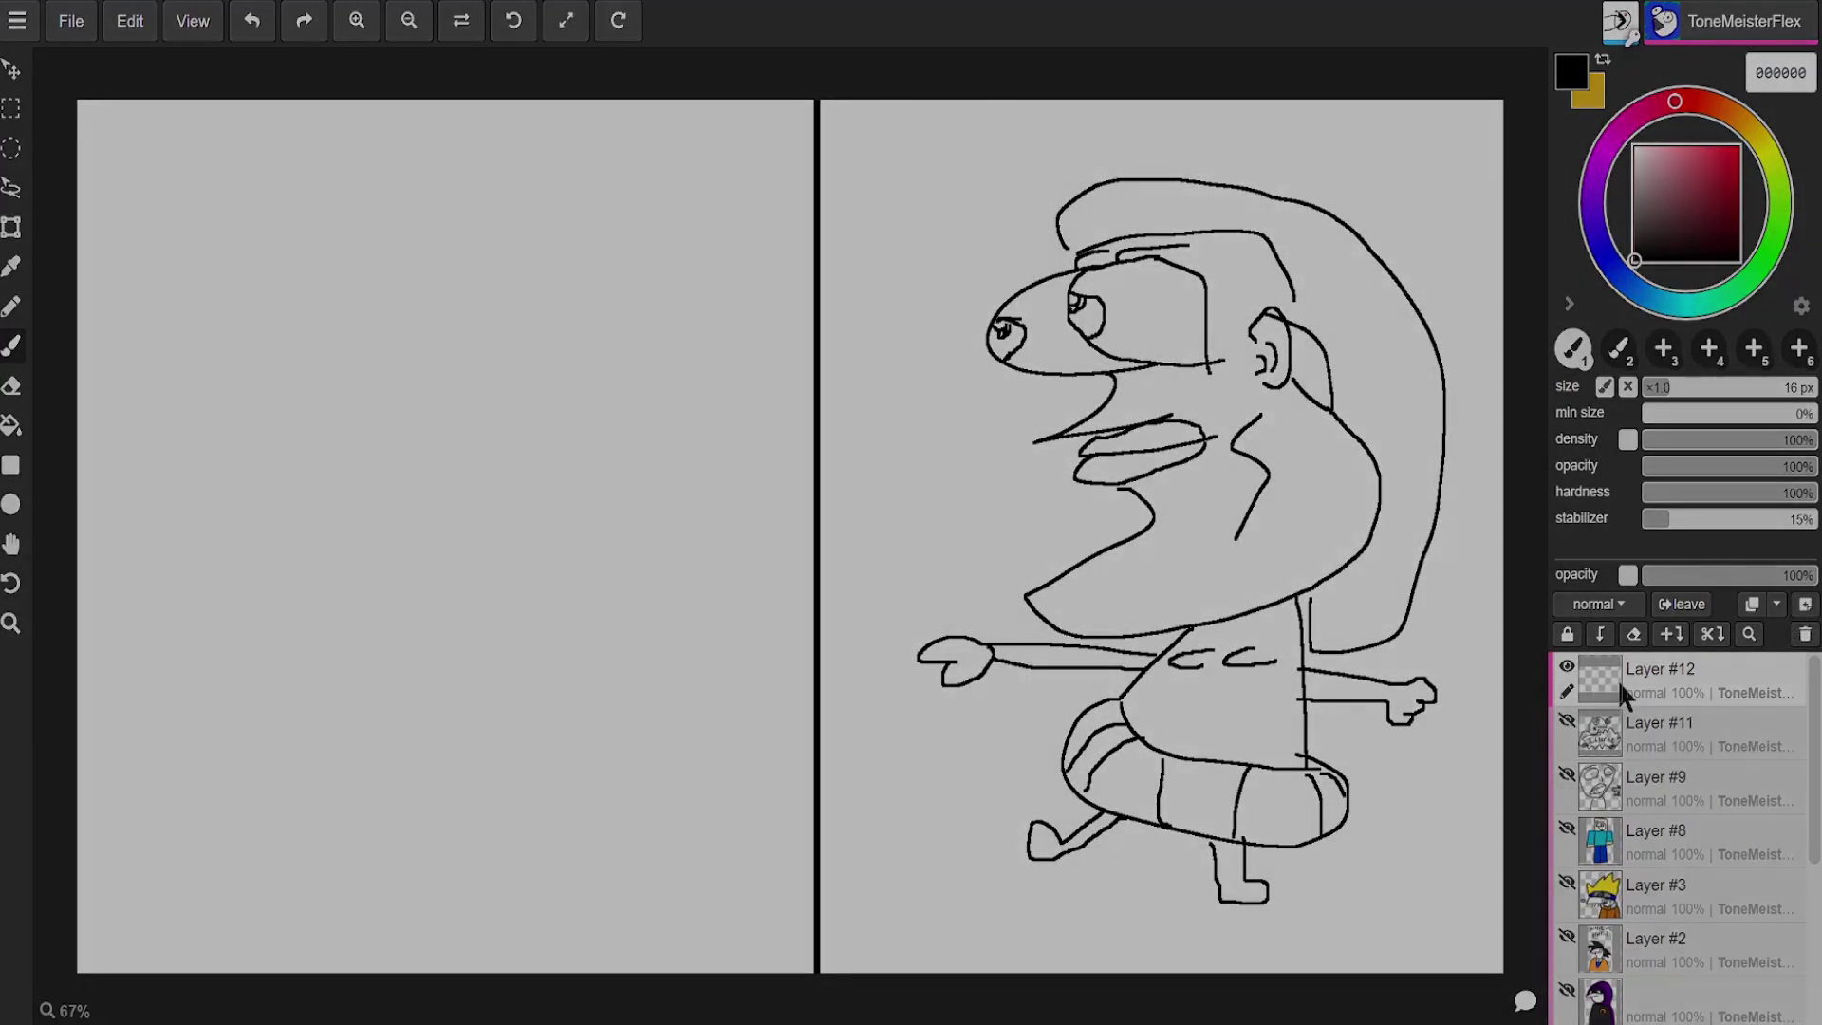